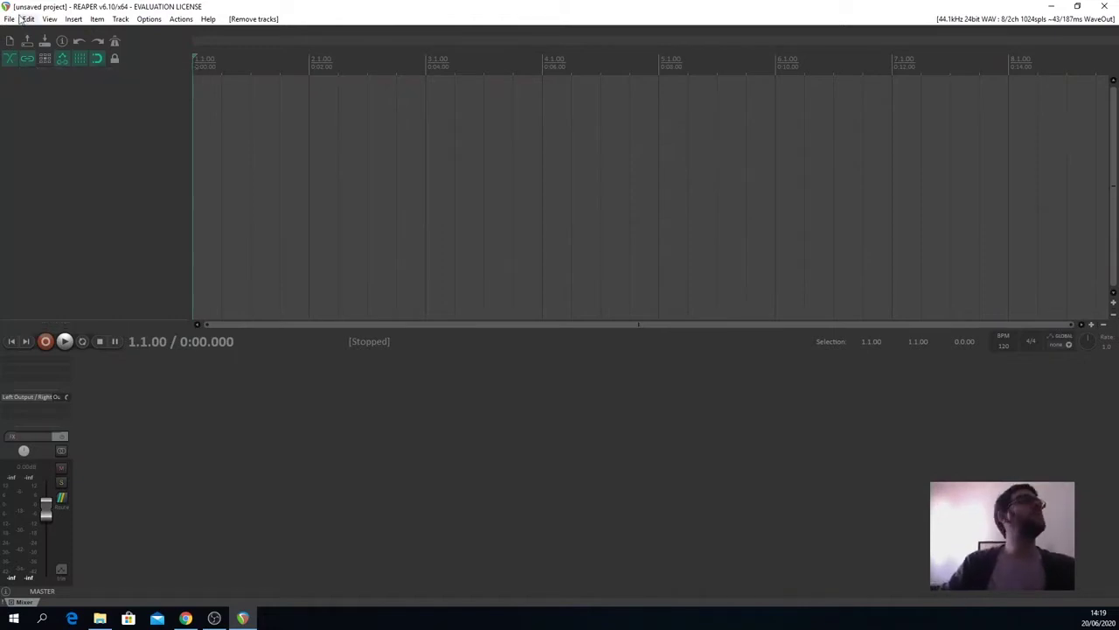
# Start saving the project under a new name and create a folder named Exemplo_conferencia on the Desktop.
pyautogui.click(10, 20)
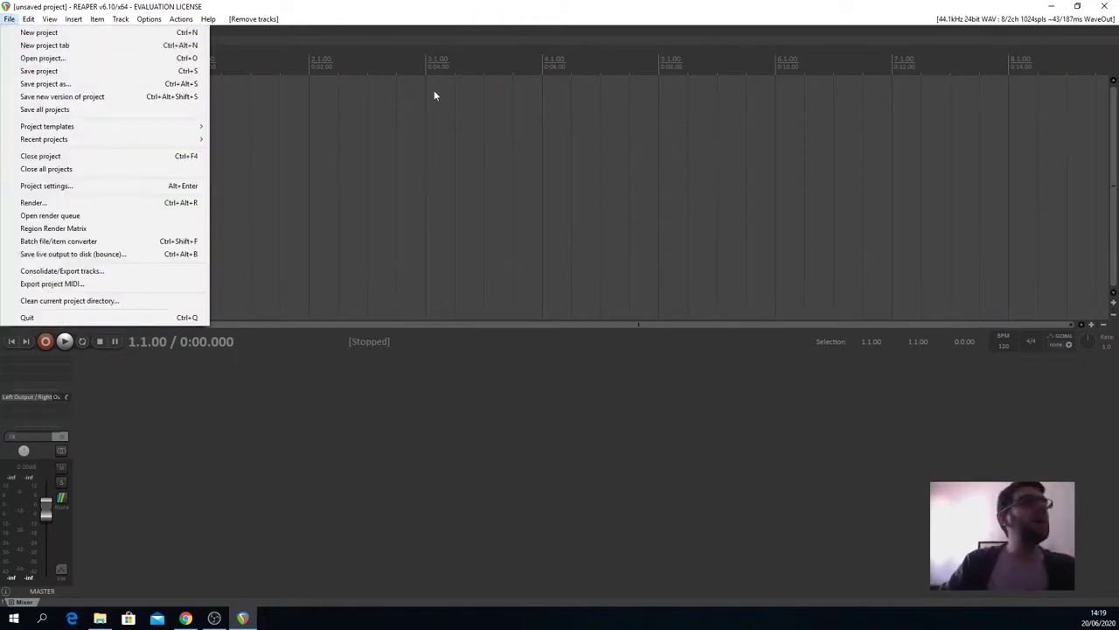
pyautogui.click(91, 83)
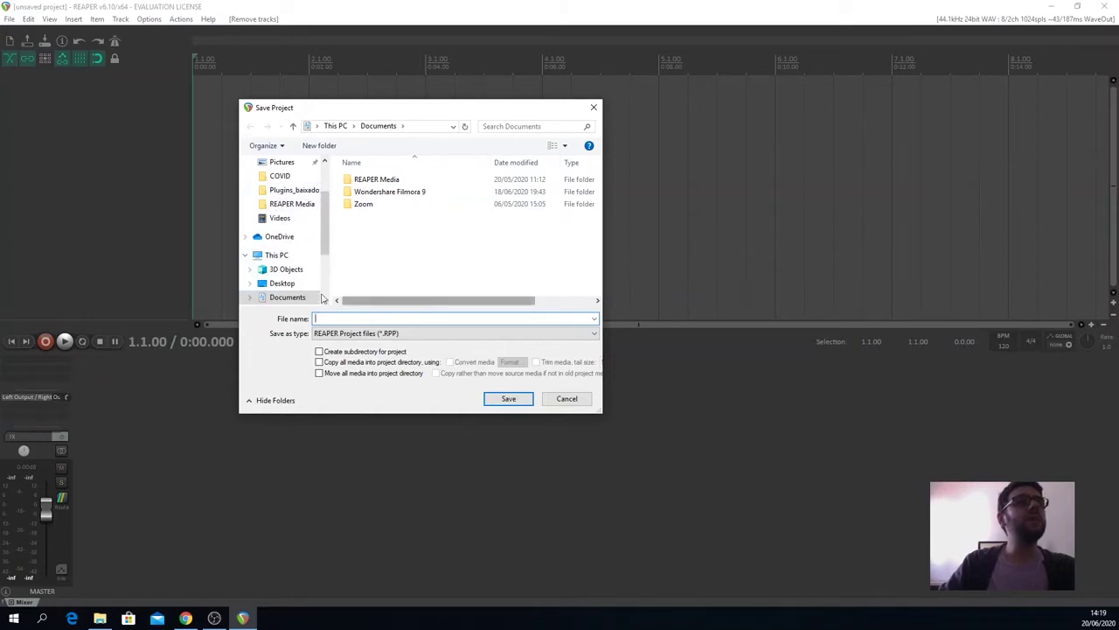
pyautogui.click(298, 285)
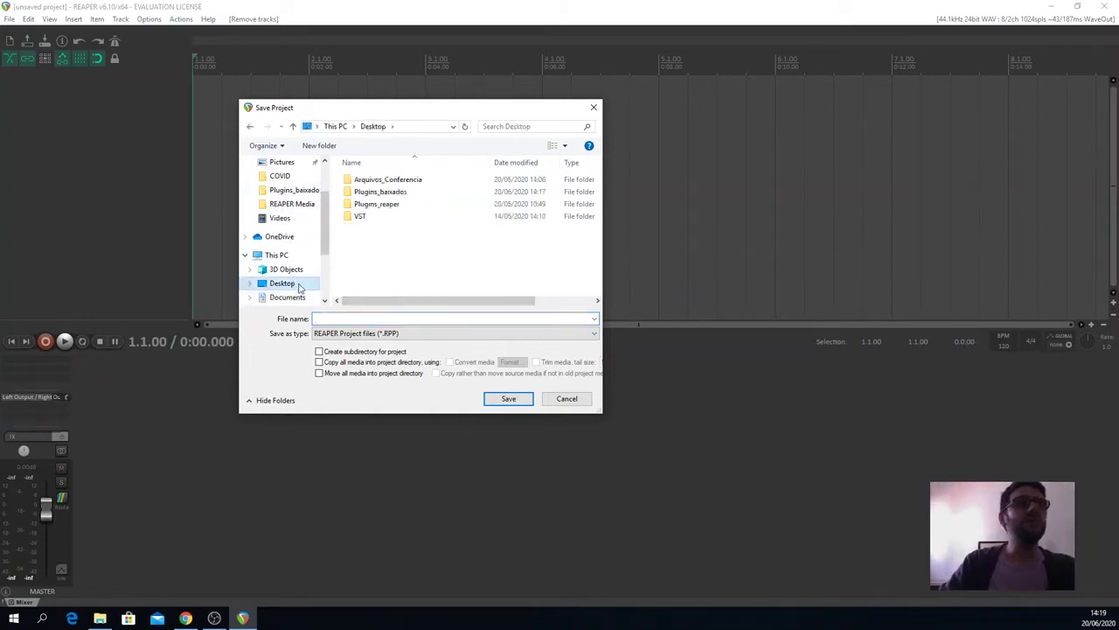
pyautogui.rightClick(386, 255)
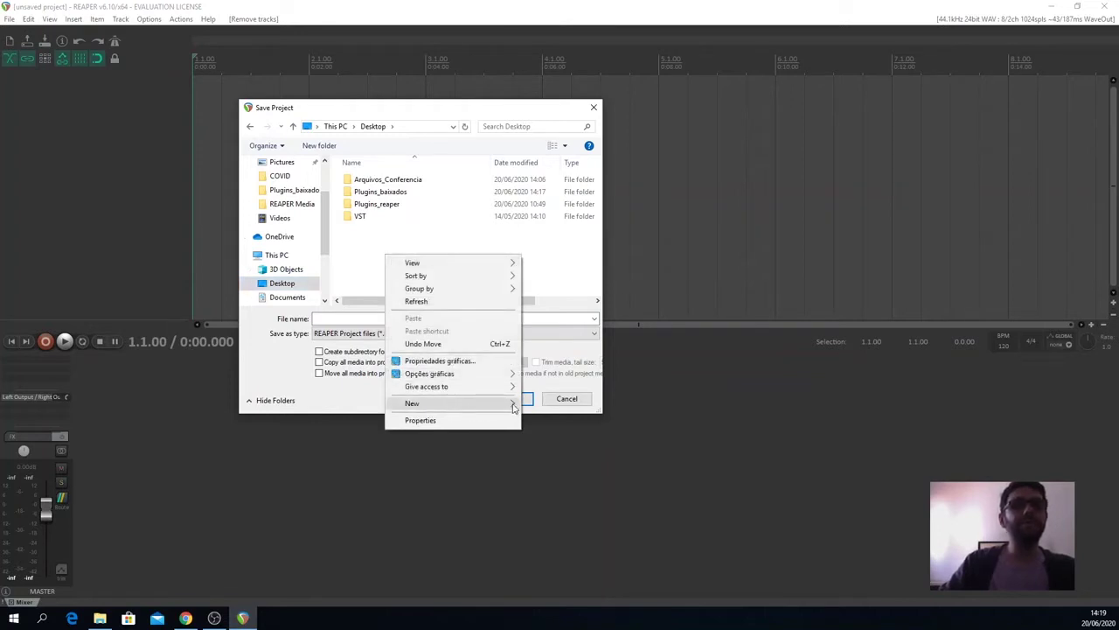
pyautogui.moveTo(507, 408)
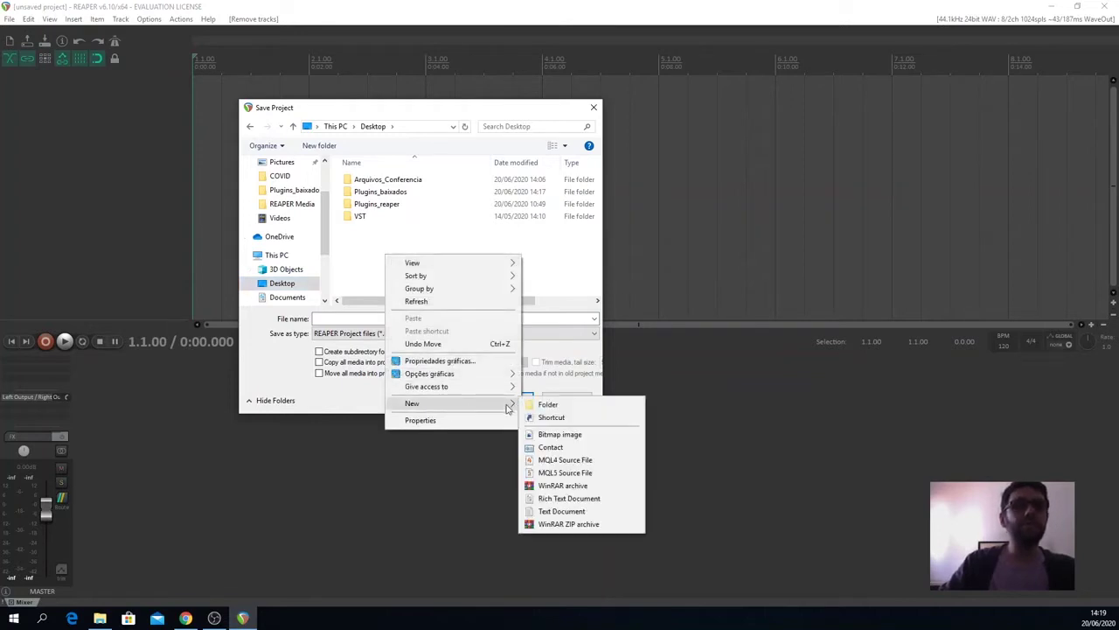
pyautogui.click(562, 406)
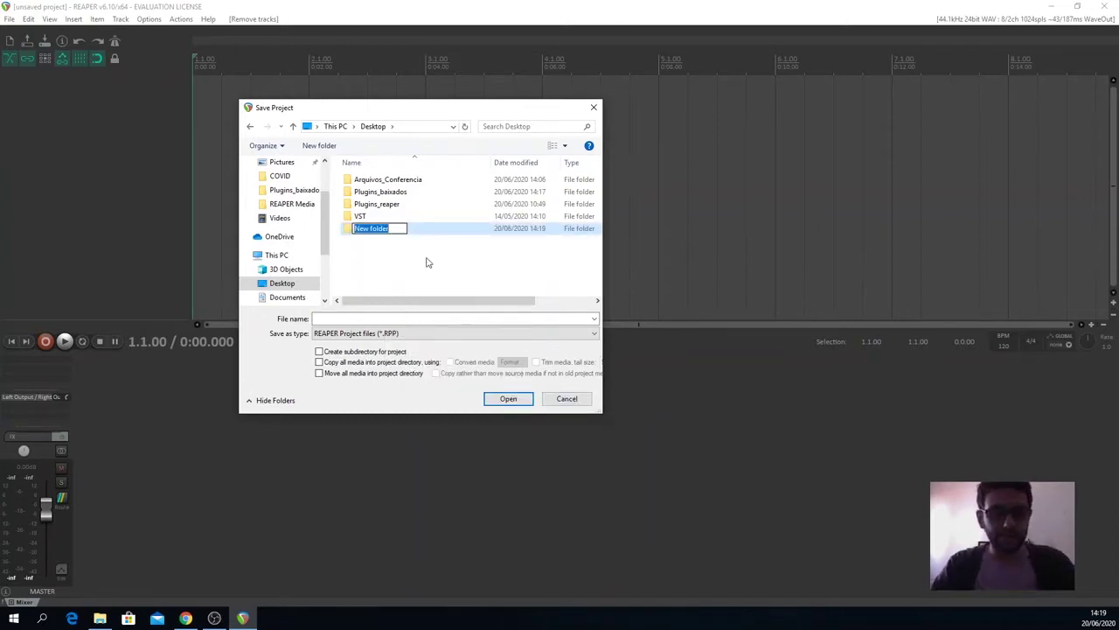
pyautogui.write('Exempl')
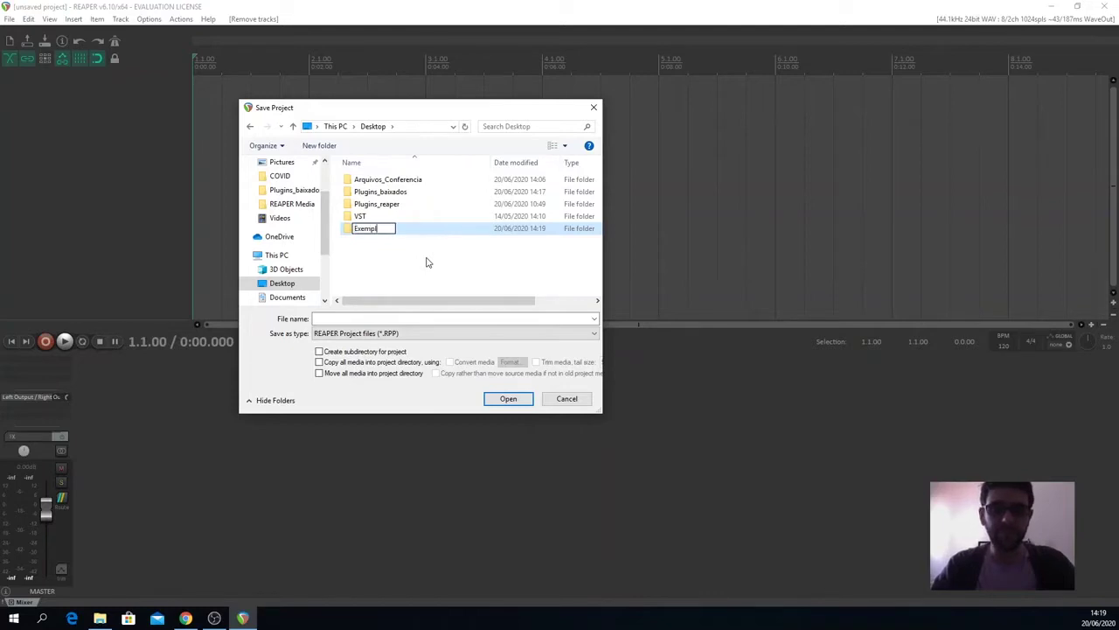
pyautogui.write('o_confere')
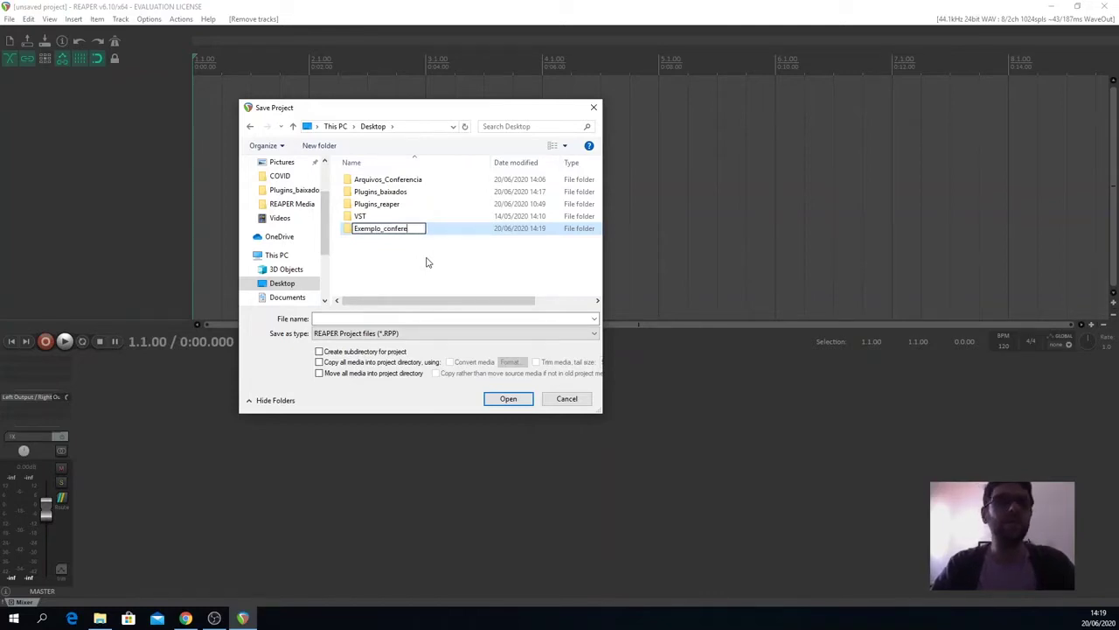
pyautogui.write('ncia')
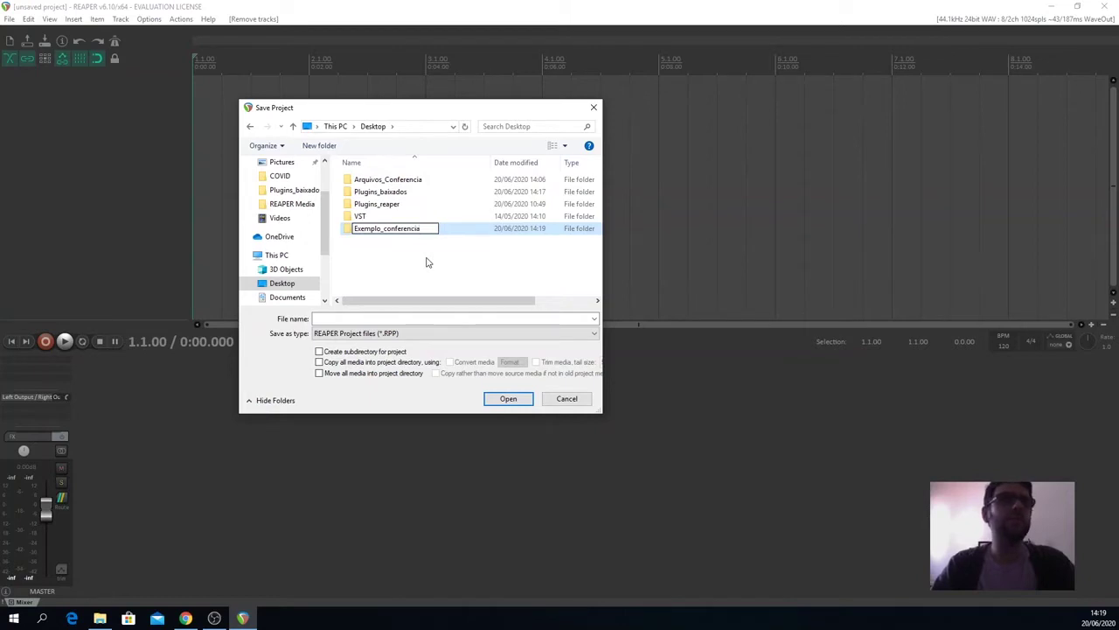
pyautogui.press('Return')
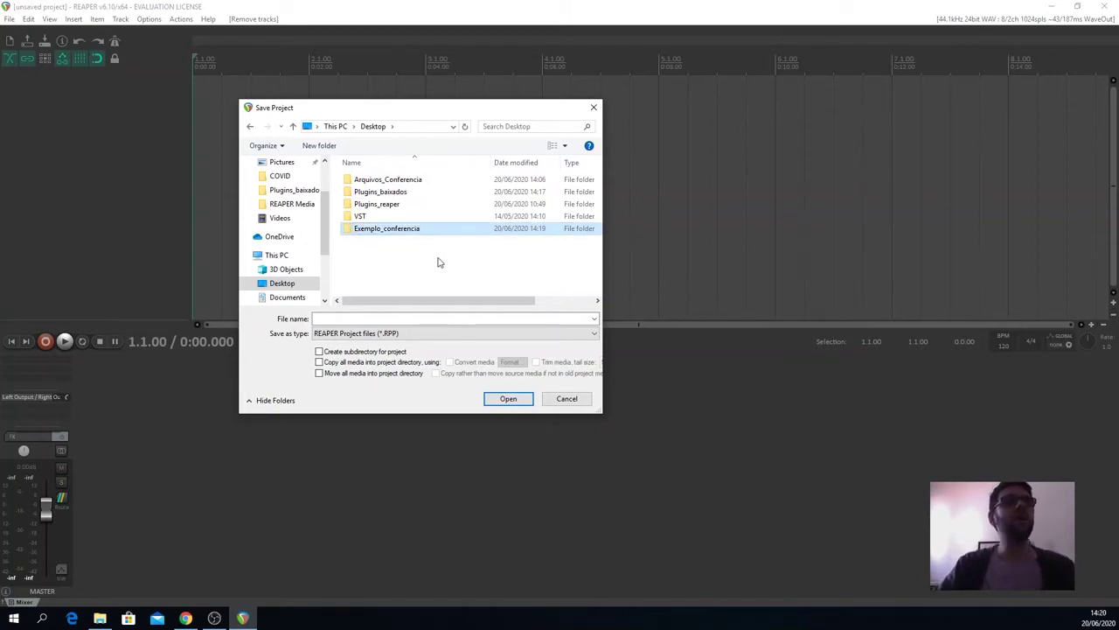
# Save the project as Blue in Green inside the Exemplo_conferencia folder.
pyautogui.doubleClick(380, 229)
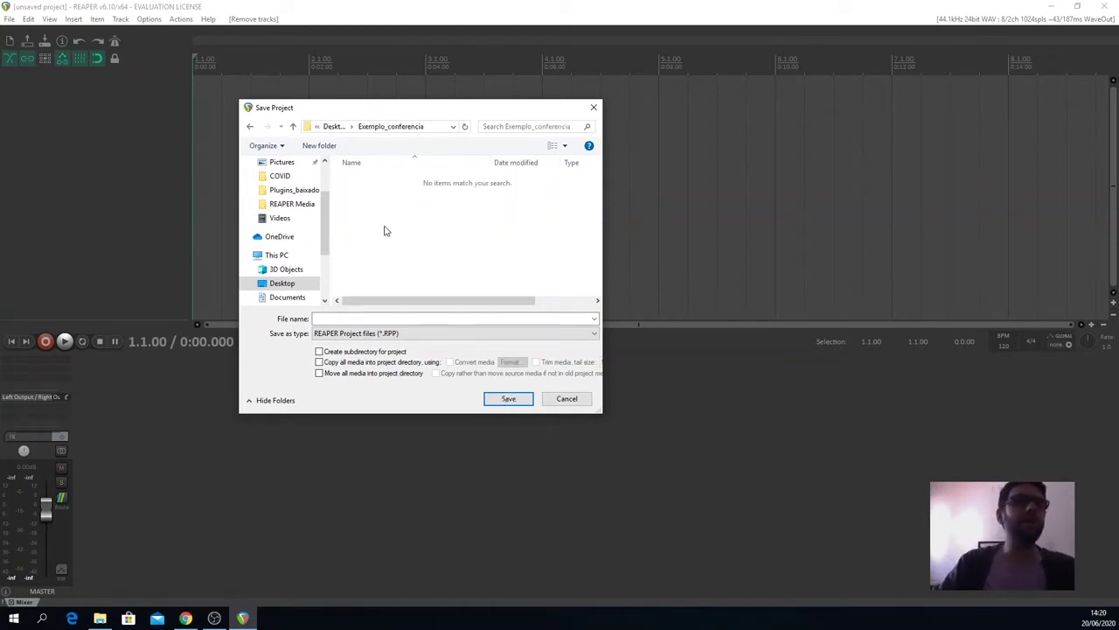
pyautogui.click(395, 318)
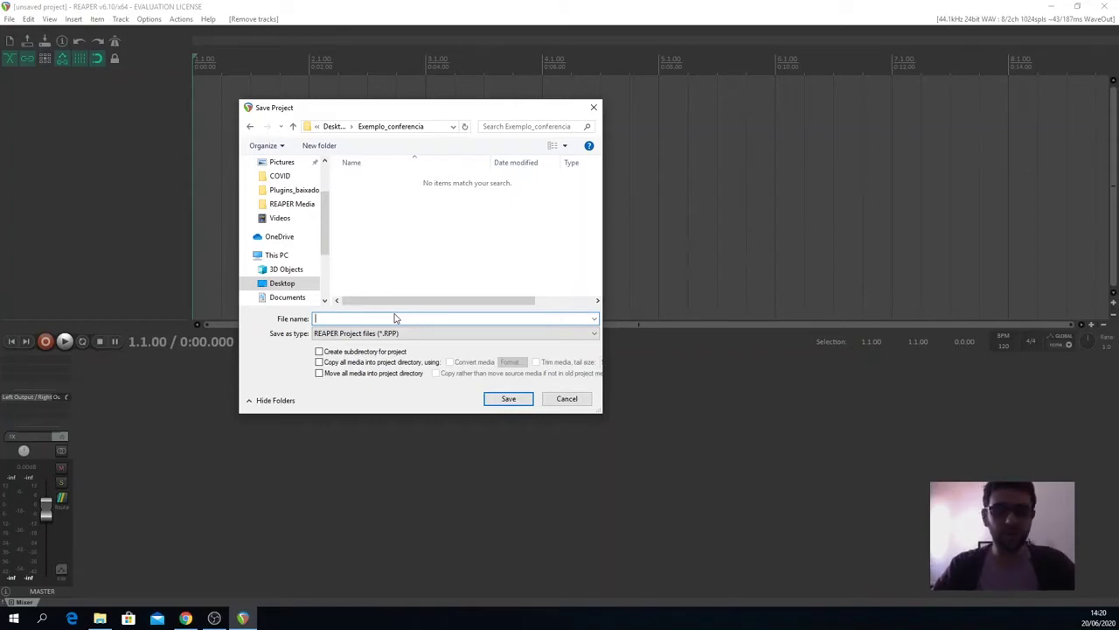
pyautogui.write('Blue ')
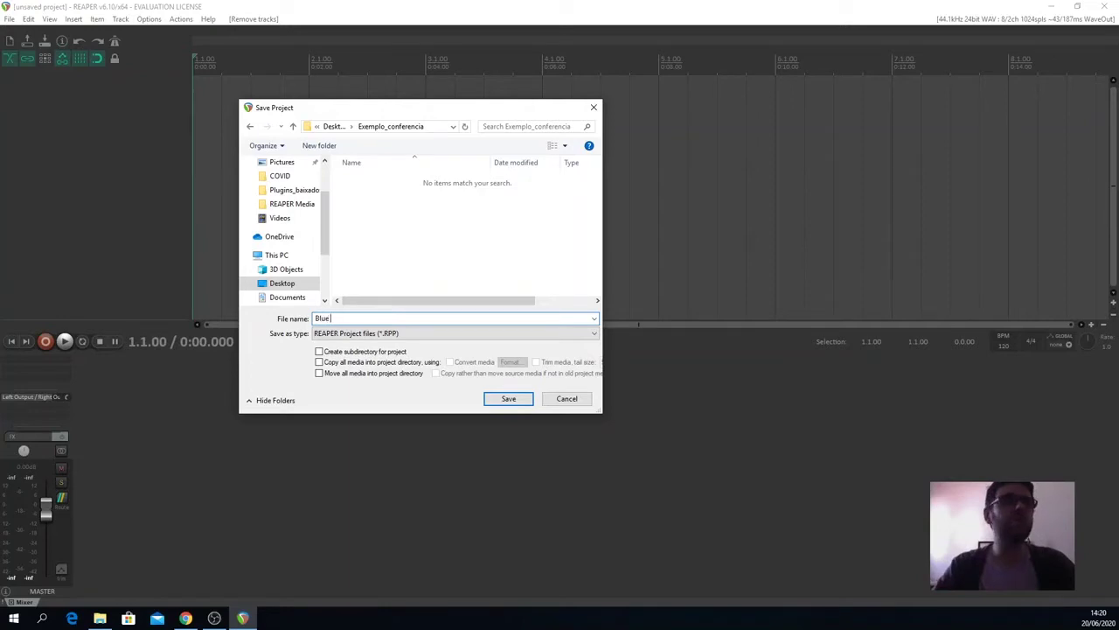
pyautogui.write('in Green')
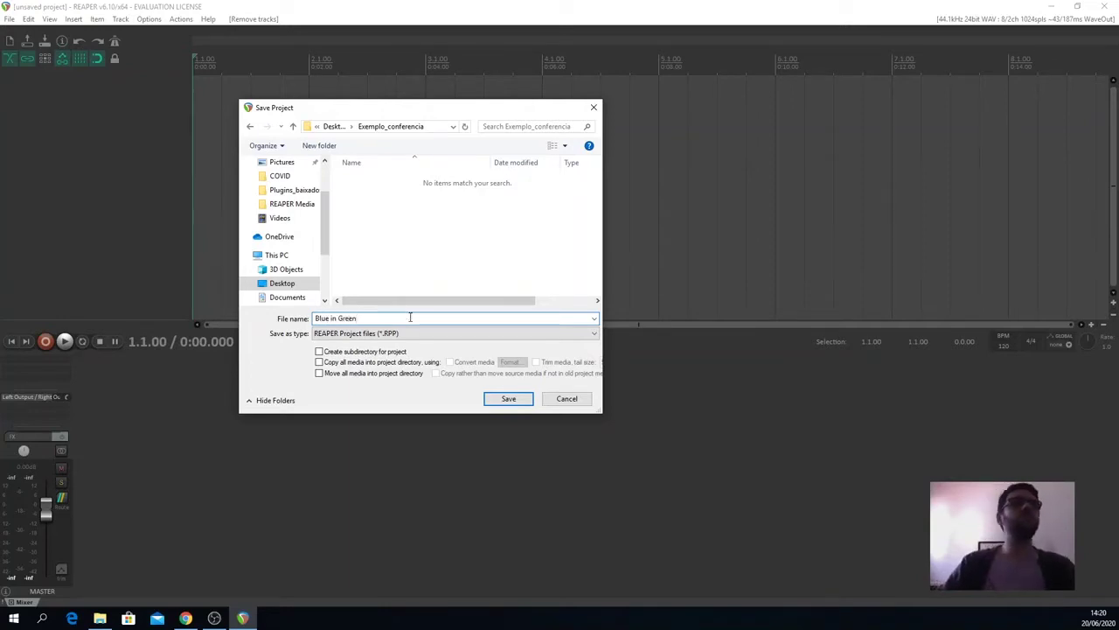
pyautogui.click(510, 400)
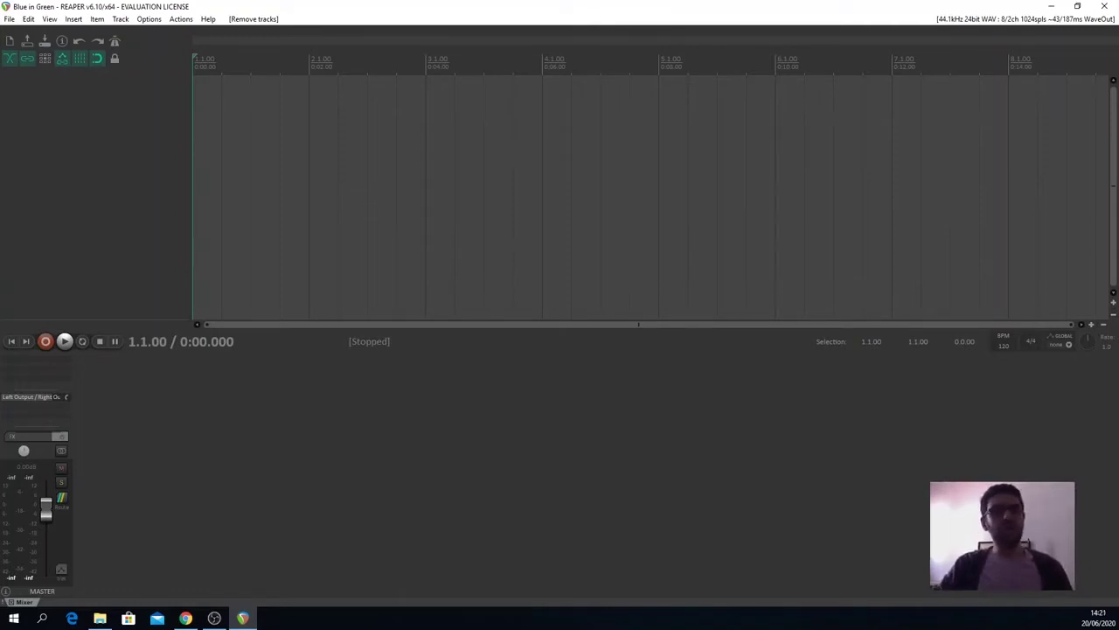
# Add a new track and reduce the project window's size so that the desktop folders are accessible.
pyautogui.hotkey('alt', 'Tab')
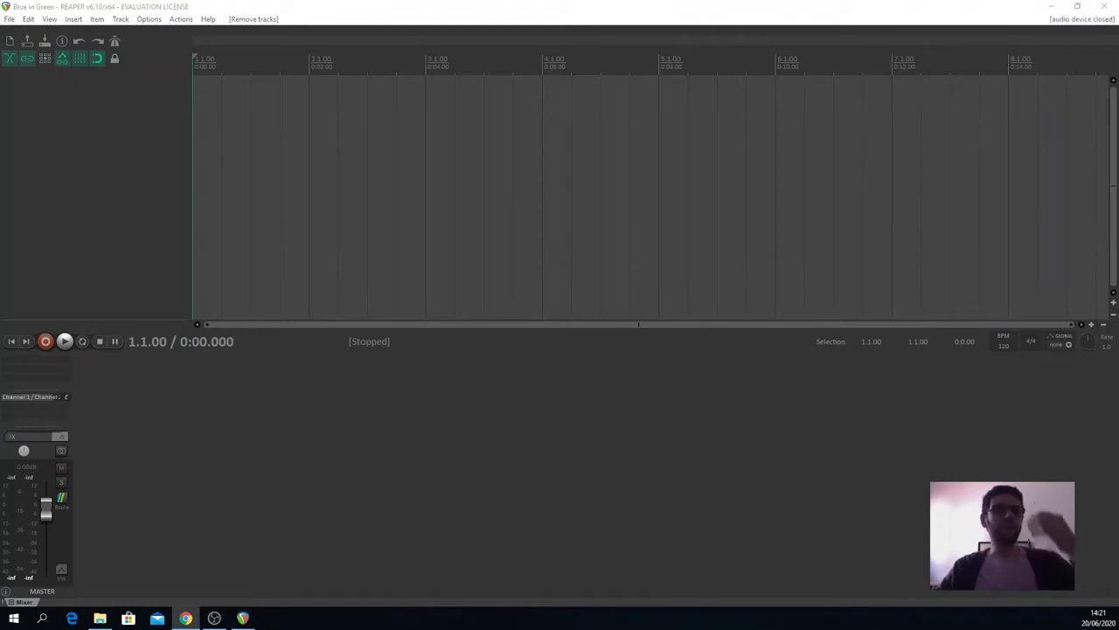
pyautogui.doubleClick(148, 90)
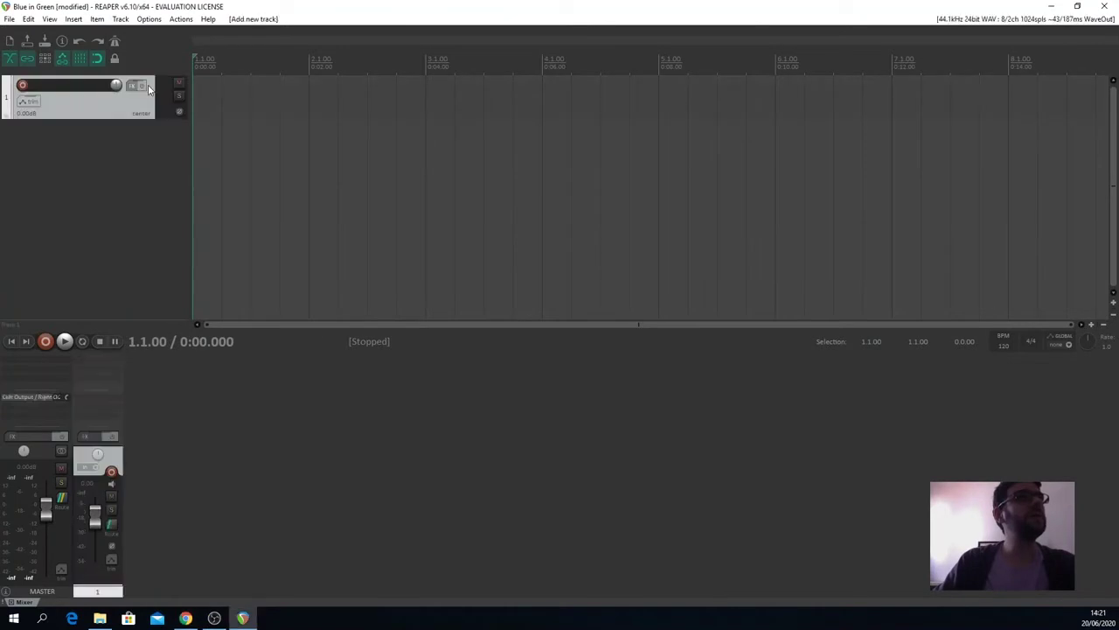
pyautogui.doubleClick(321, 12)
pyautogui.moveTo(348, 90); pyautogui.dragTo(438, 42)
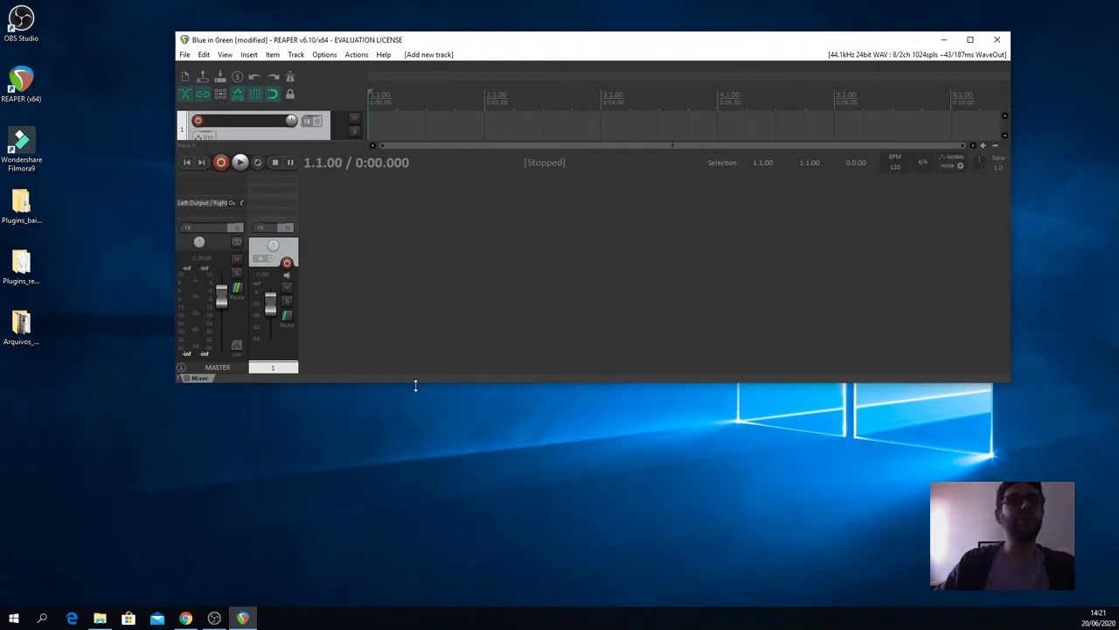
pyautogui.moveTo(415, 382); pyautogui.dragTo(432, 513)
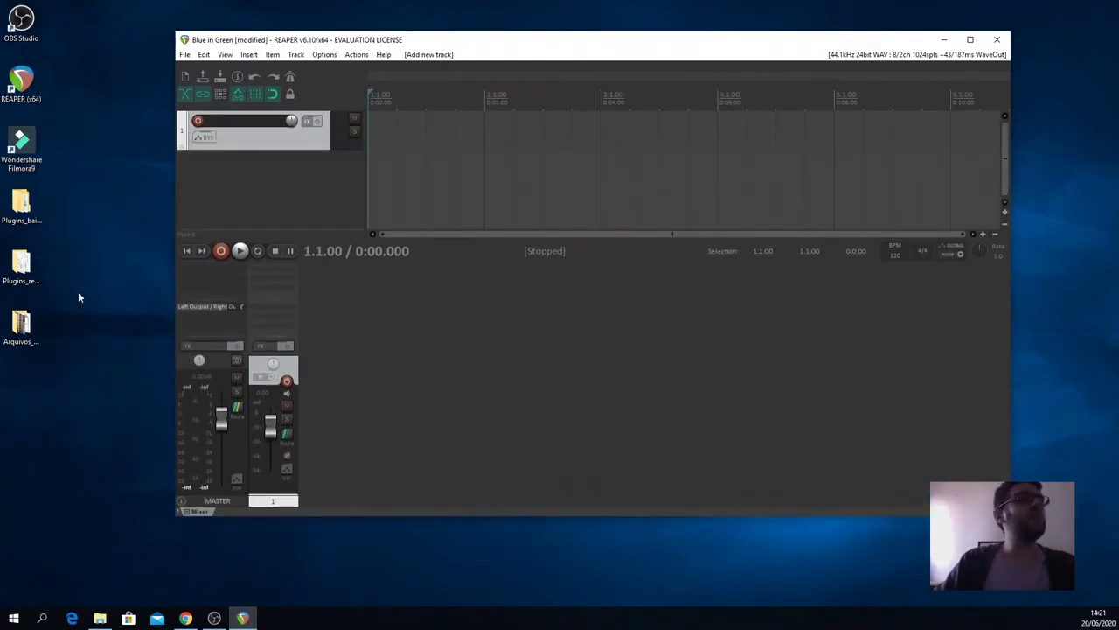
# Insert the Audio_cru file from the Arquivos_Conferencia folder at the start of track 1 and restore the maximized project window.
pyautogui.doubleClick(22, 325)
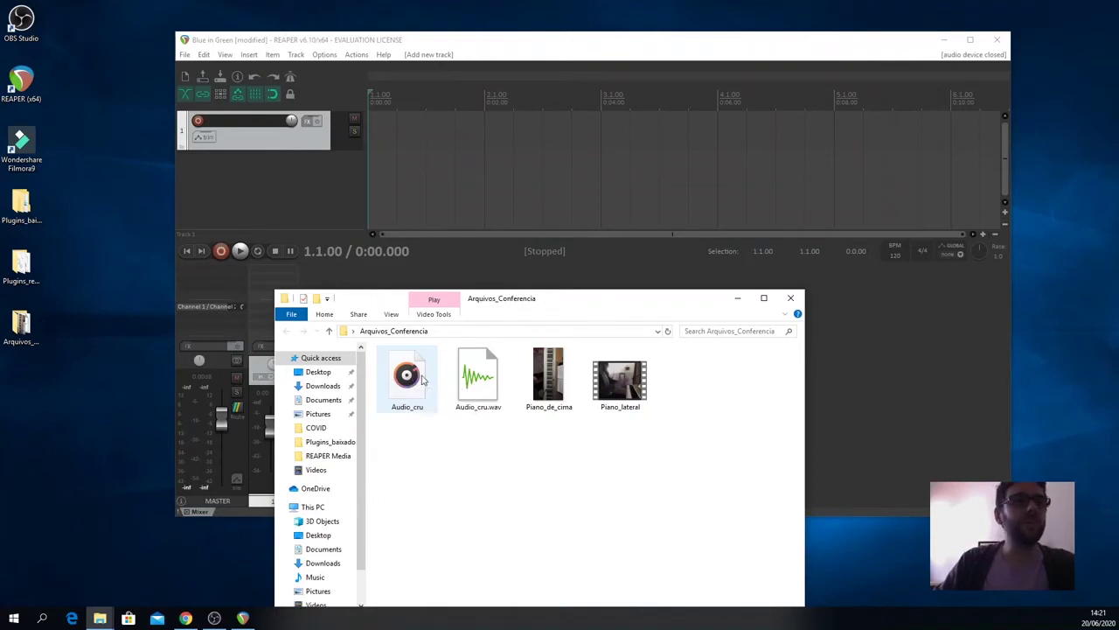
pyautogui.moveTo(420, 378); pyautogui.dragTo(381, 129)
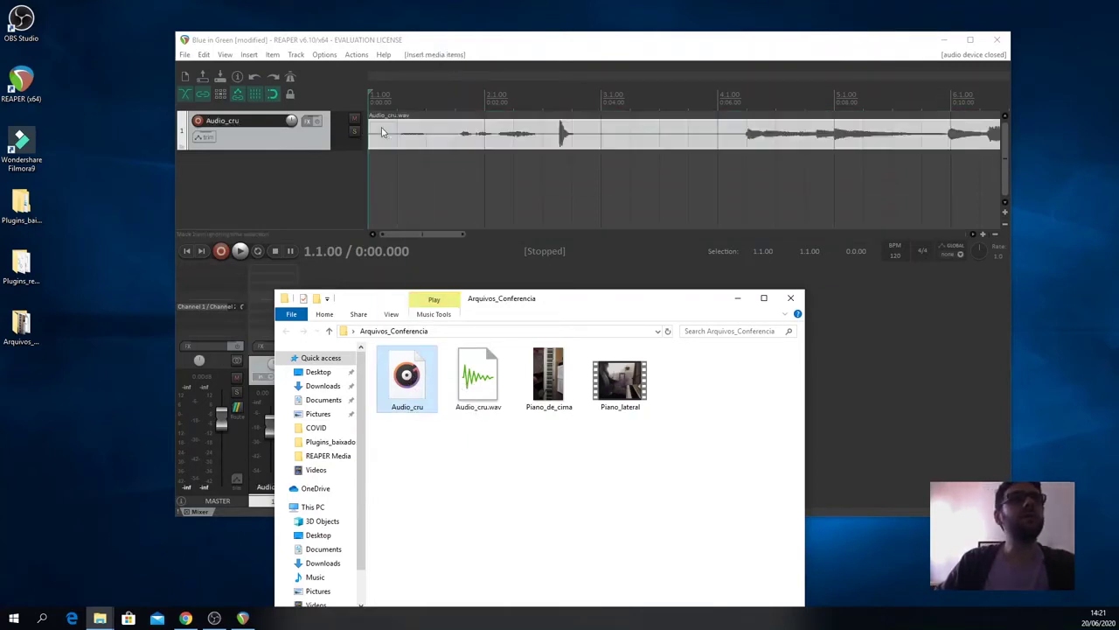
pyautogui.click(739, 299)
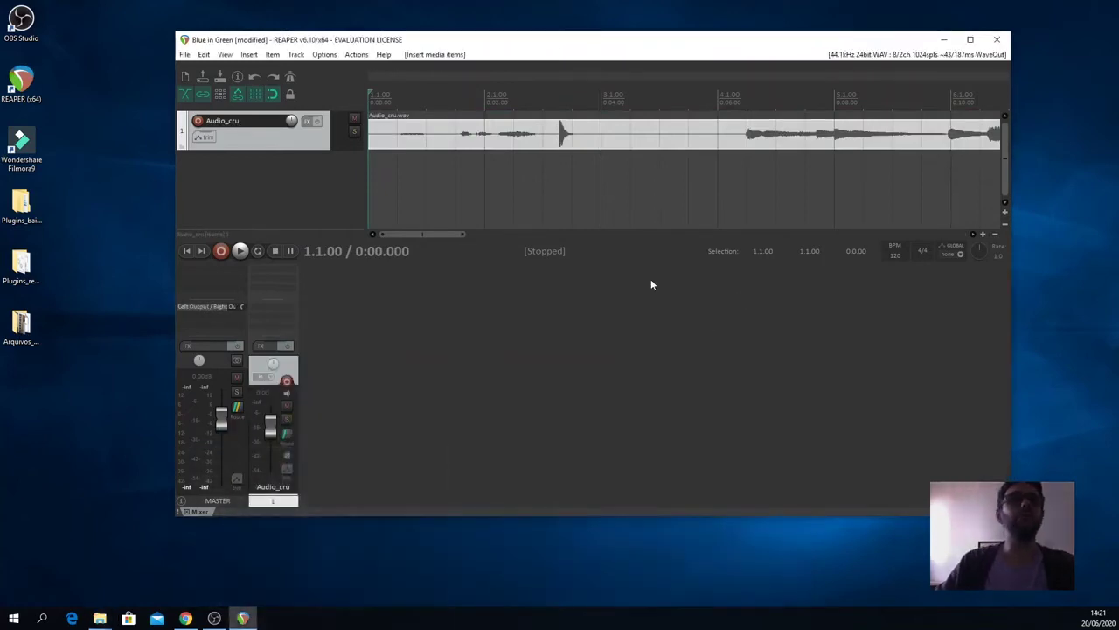
pyautogui.click(971, 39)
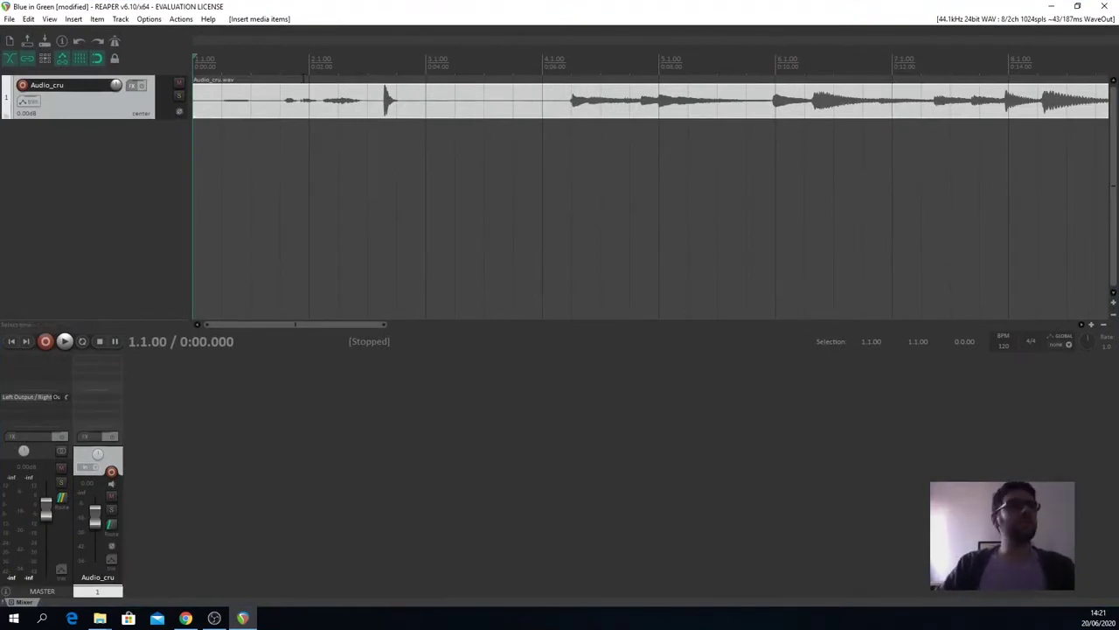
# Listen to the Audio_cru recording from 0:06.500, then stop playback.
pyautogui.click(278, 66)
pyautogui.click(574, 66)
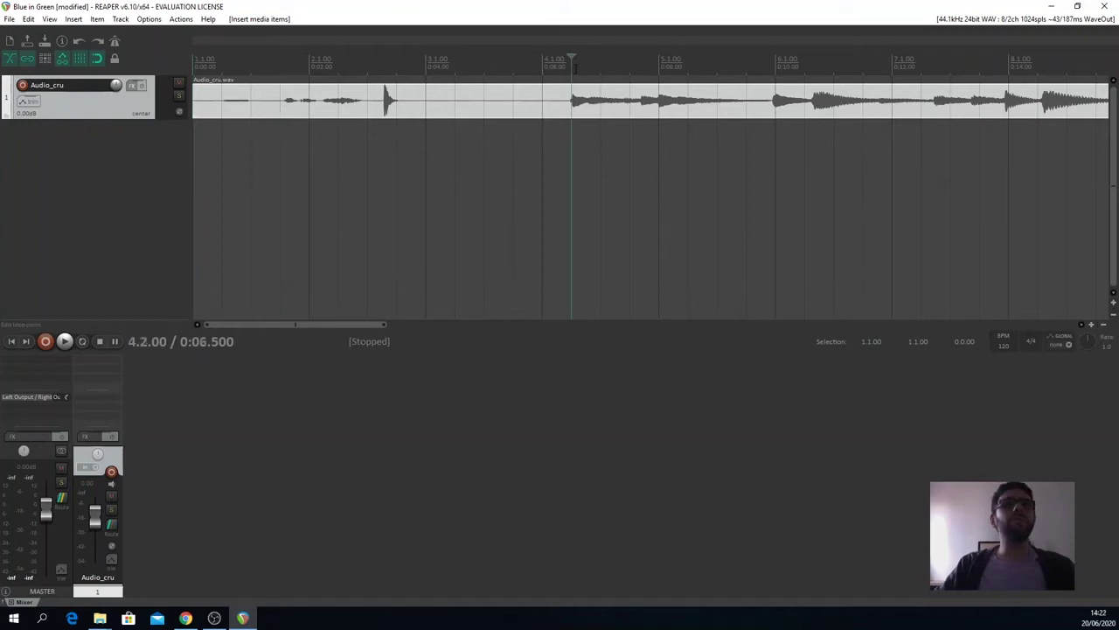
pyautogui.press('space')
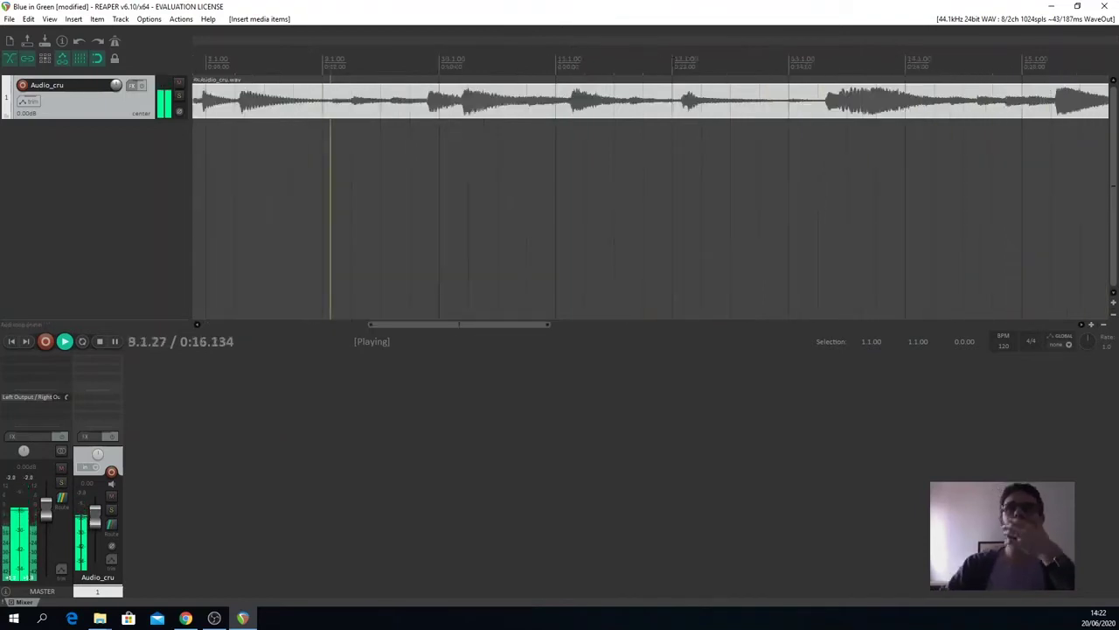
pyautogui.moveTo(367, 324); pyautogui.dragTo(223, 325)
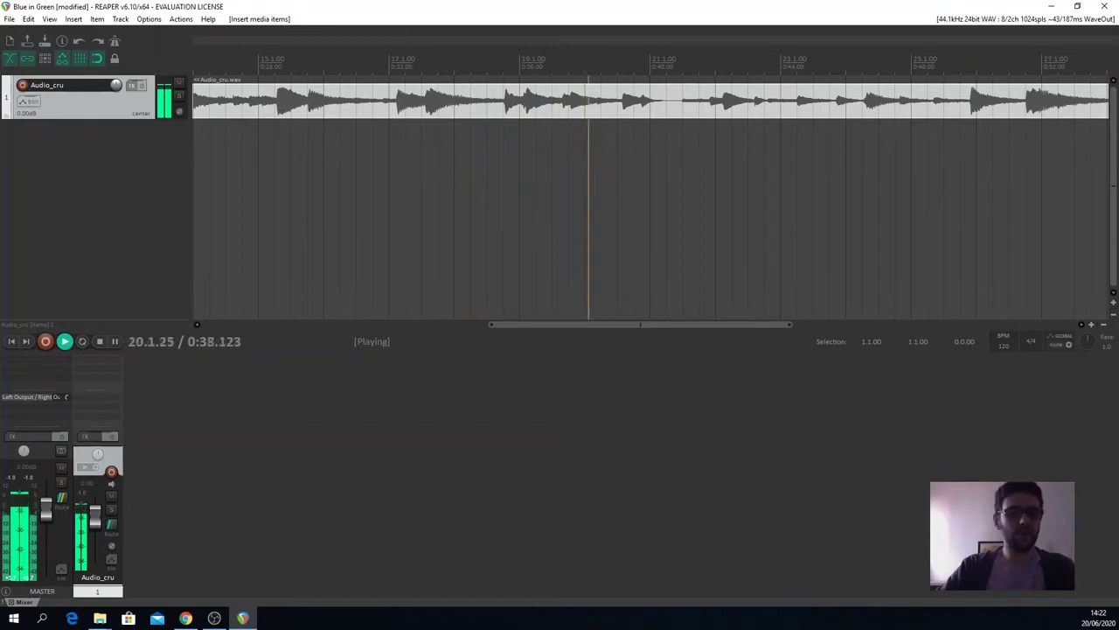
pyautogui.hotkey('alt', 'Tab')
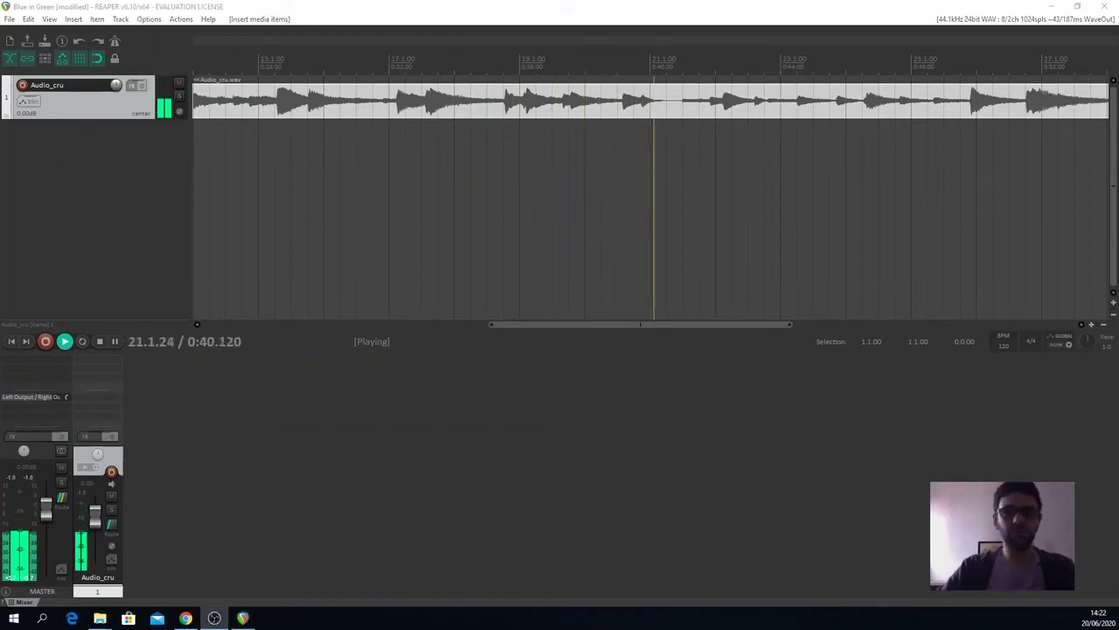
pyautogui.click(682, 414)
pyautogui.press('space')
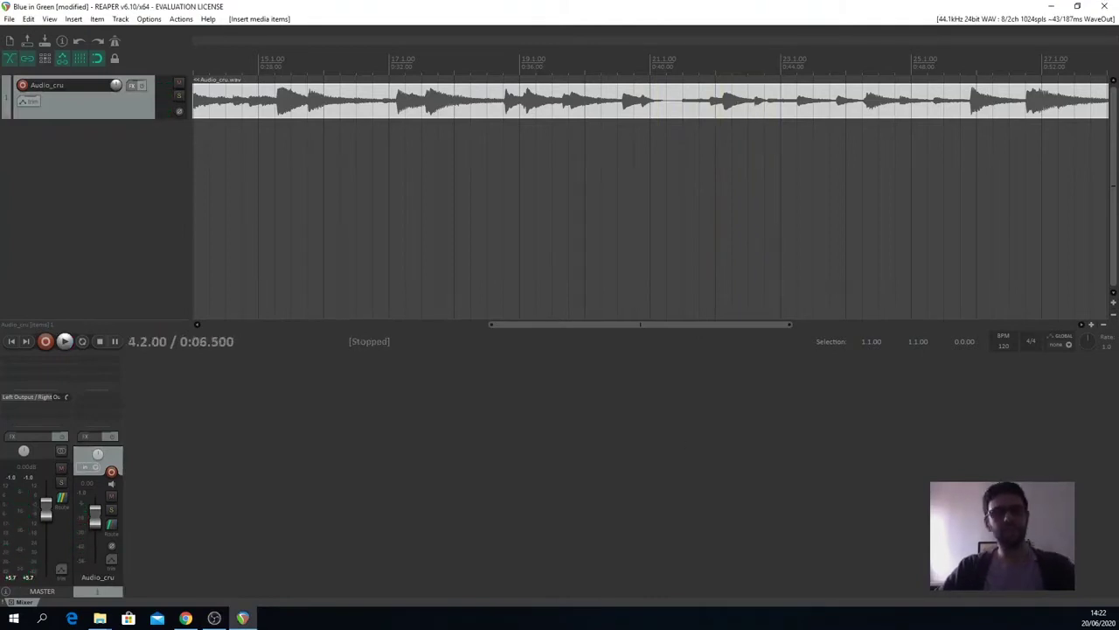
pyautogui.hotkey('alt', 'Tab')
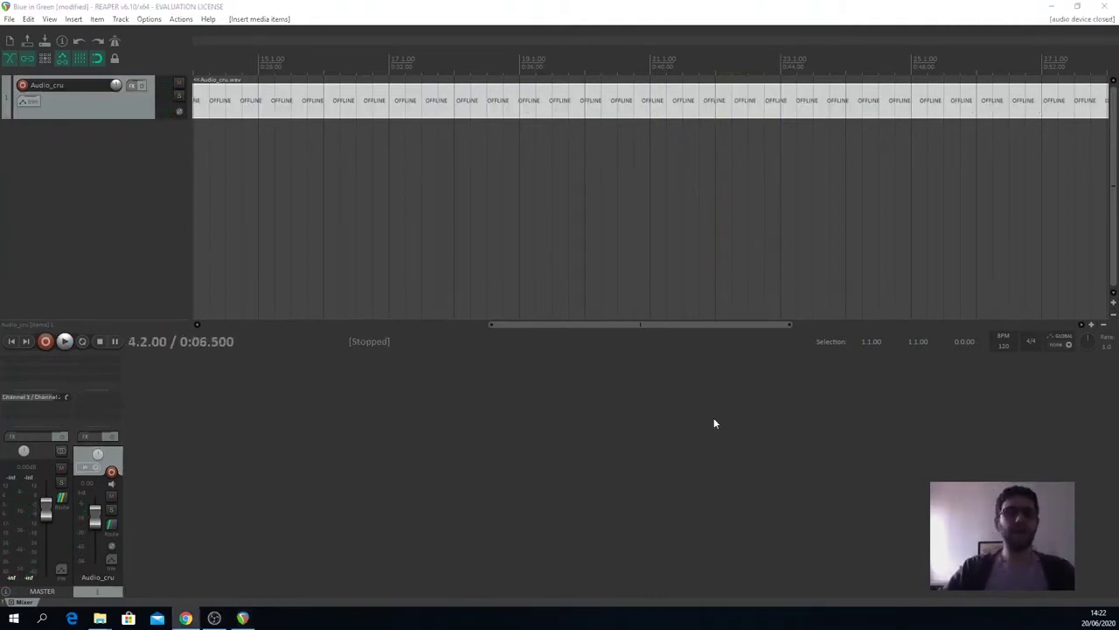
# Play the recording from 0:30.000 while raising the Audio_cru track's volume, then lower it to about -0.10 dB and stop playback.
pyautogui.click(323, 101)
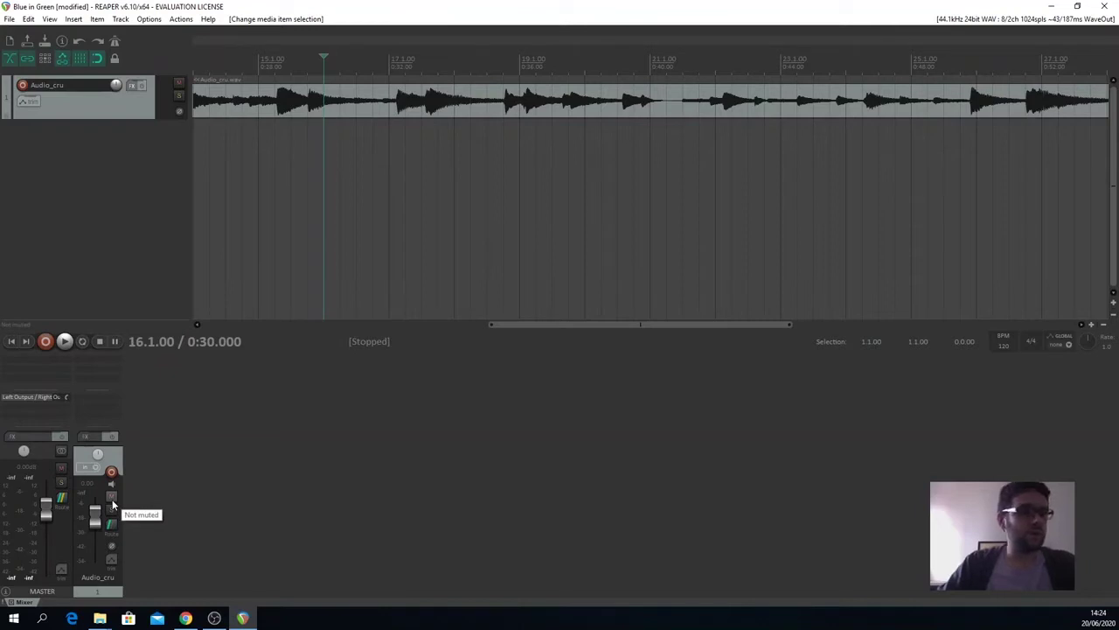
pyautogui.moveTo(96, 517); pyautogui.dragTo(96, 512)
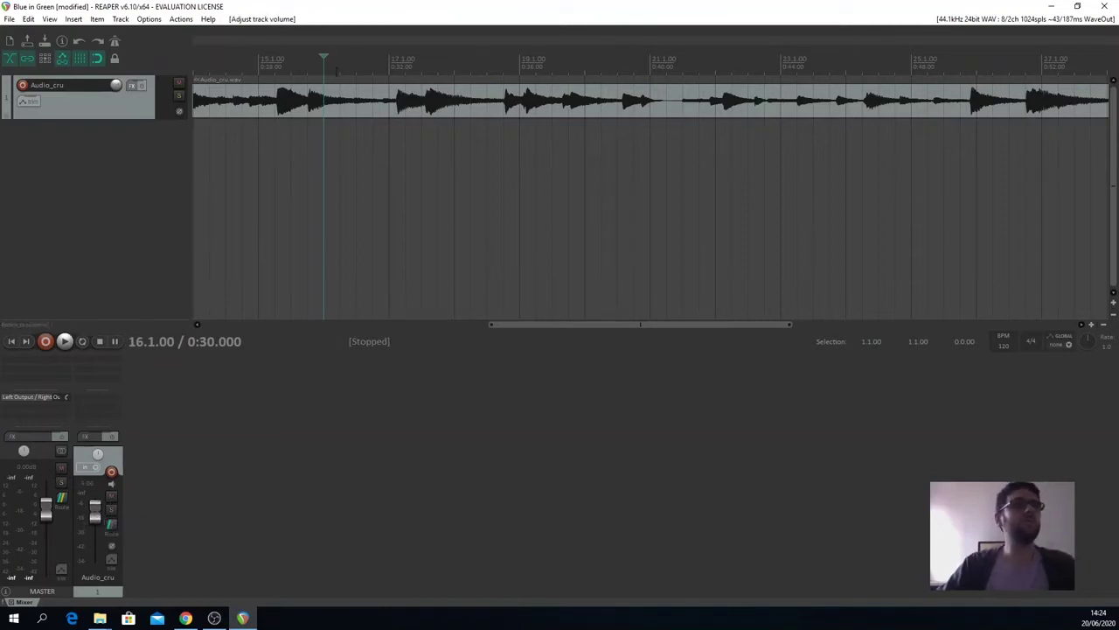
pyautogui.press('space')
pyautogui.moveTo(96, 507)
pyautogui.mouseDown()
pyautogui.moveTo(95, 545)
pyautogui.moveTo(95, 515)
pyautogui.mouseUp()
pyautogui.press('space')
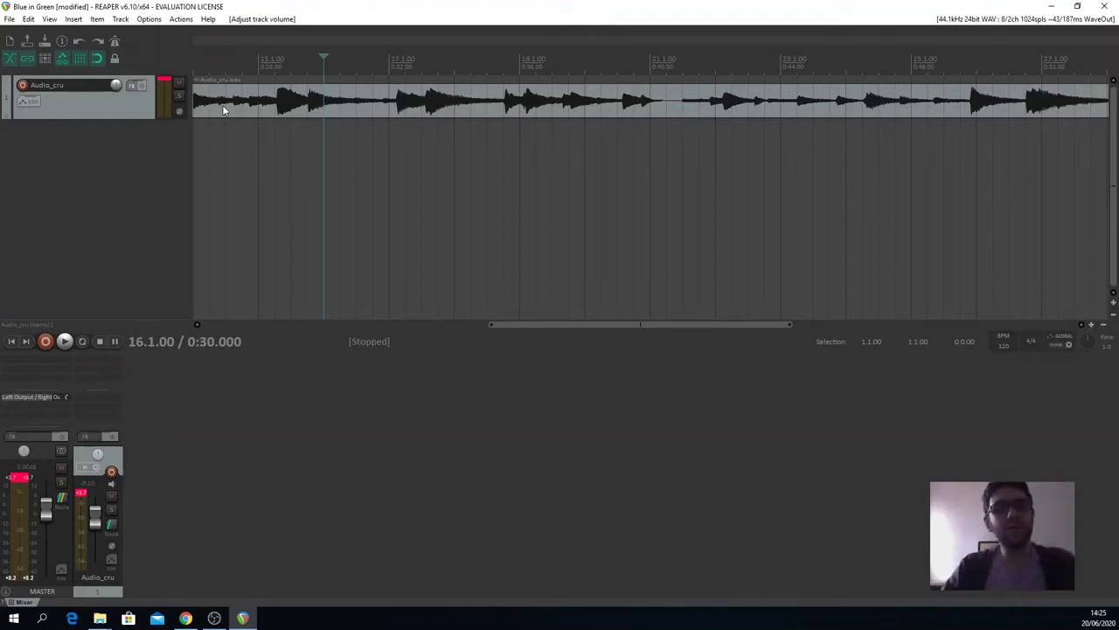
# Enable the Volume envelope for the Audio_cru track and close its envelope settings.
pyautogui.click(27, 103)
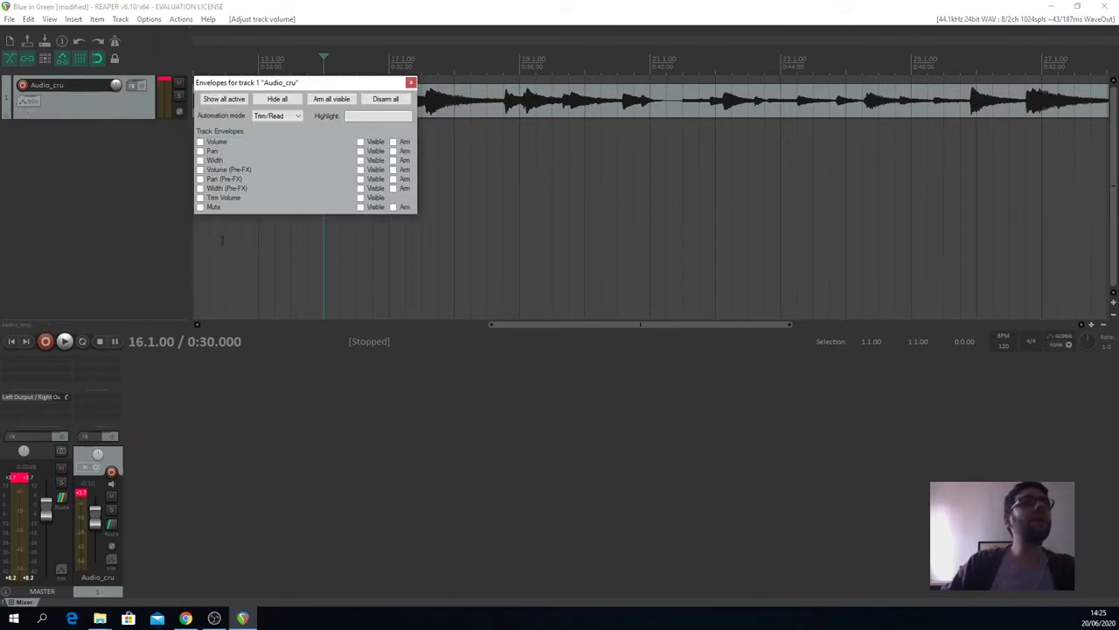
pyautogui.click(200, 142)
pyautogui.moveTo(283, 85); pyautogui.dragTo(269, 250)
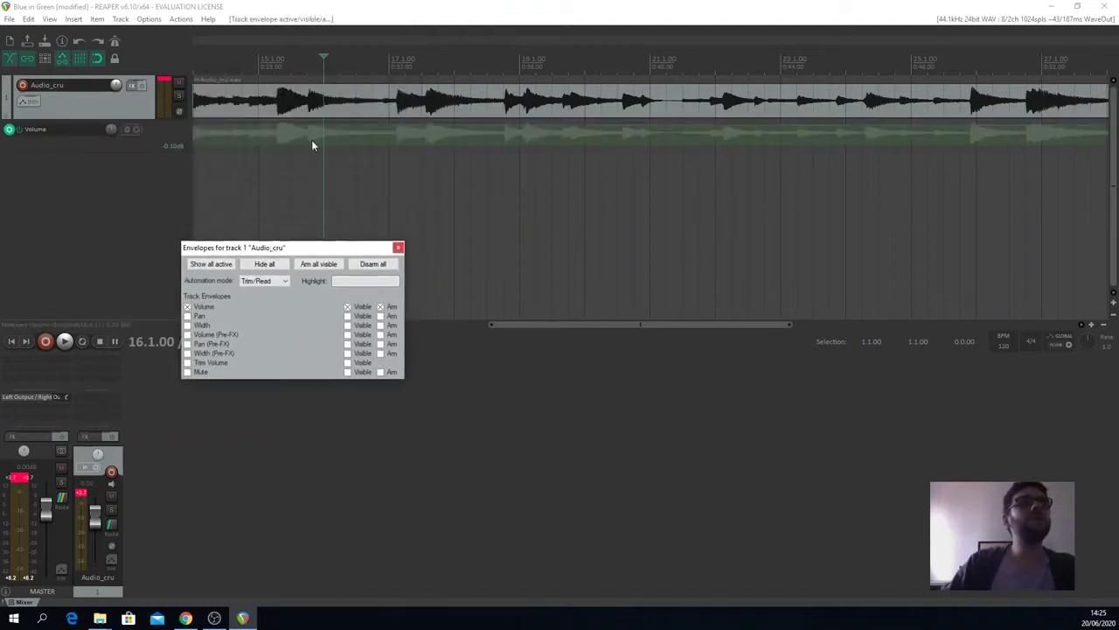
pyautogui.click(398, 248)
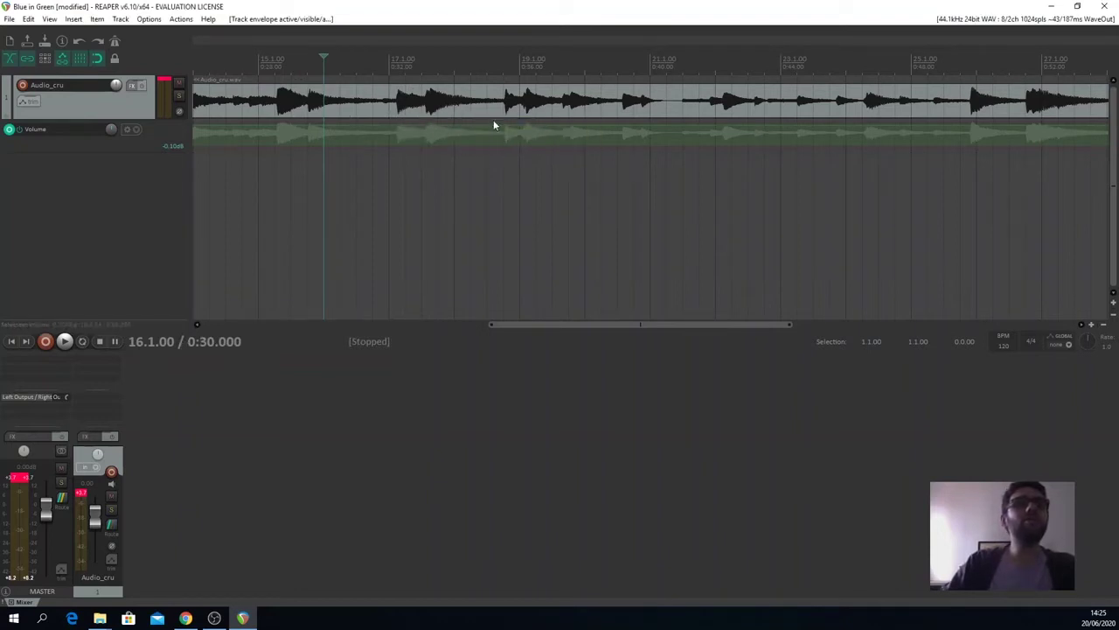
# Draw points on the Volume envelope around 0:32 to 0:35 and lower the section between them.
pyautogui.click(389, 125)
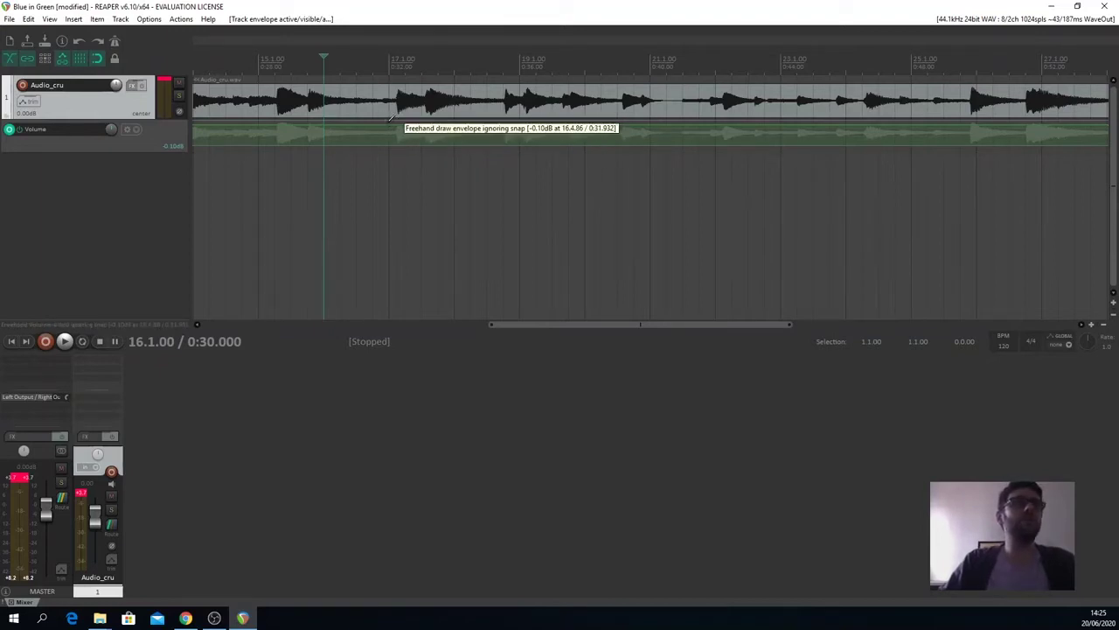
pyautogui.click(394, 121)
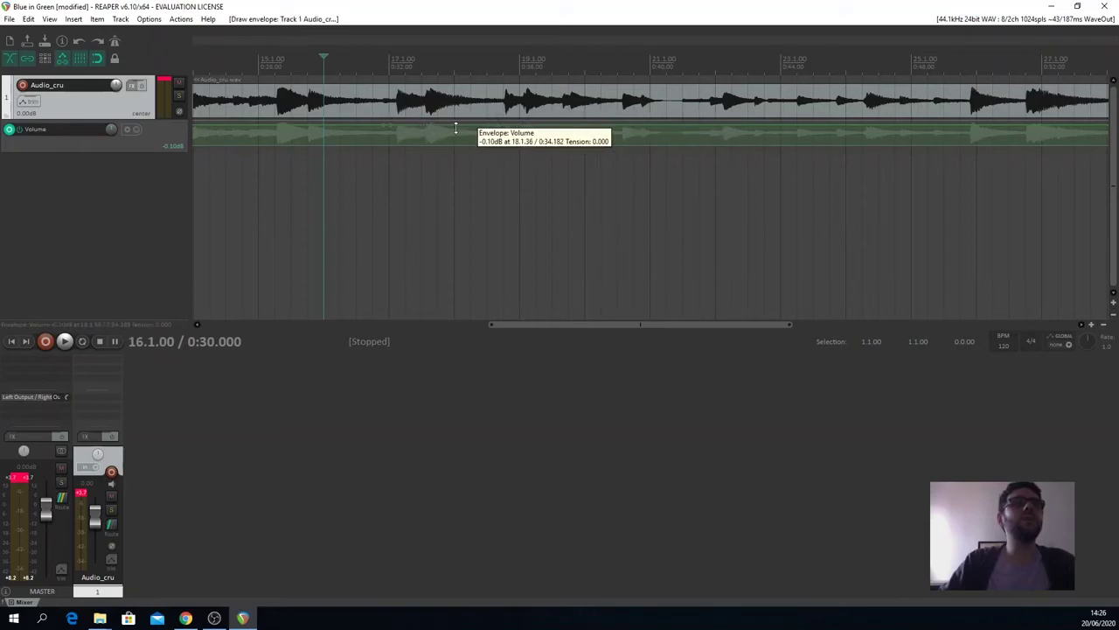
pyautogui.moveTo(449, 125); pyautogui.dragTo(402, 101)
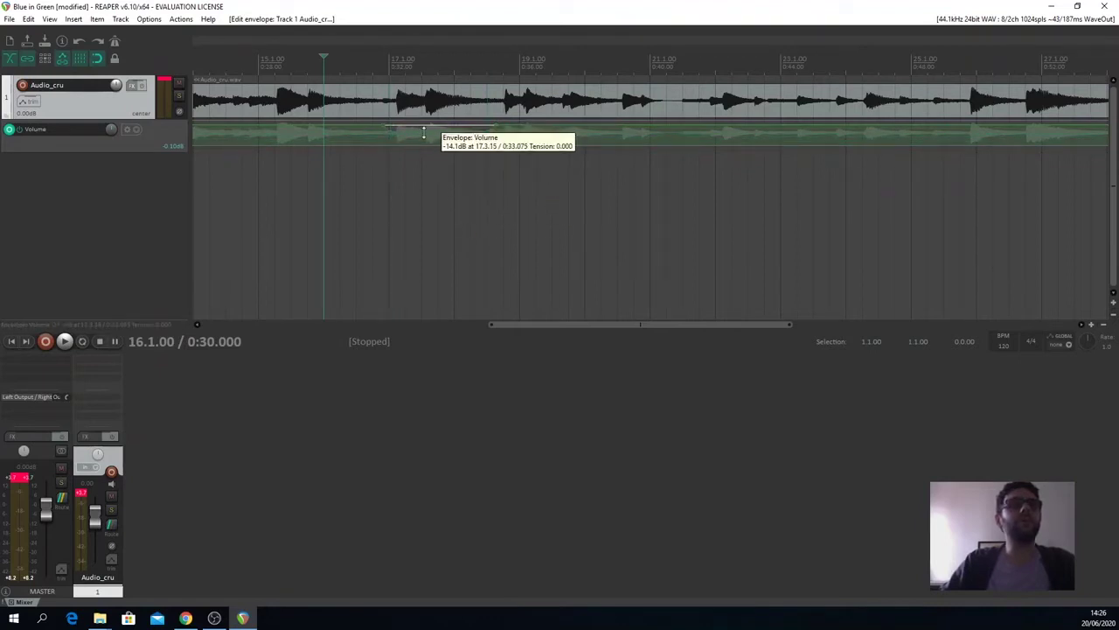
pyautogui.moveTo(423, 133); pyautogui.dragTo(427, 185)
# Listen to the lowered Volume envelope section from 0:31.500, stop playback, and raise that section back up.
pyautogui.click(373, 70)
pyautogui.press('space')
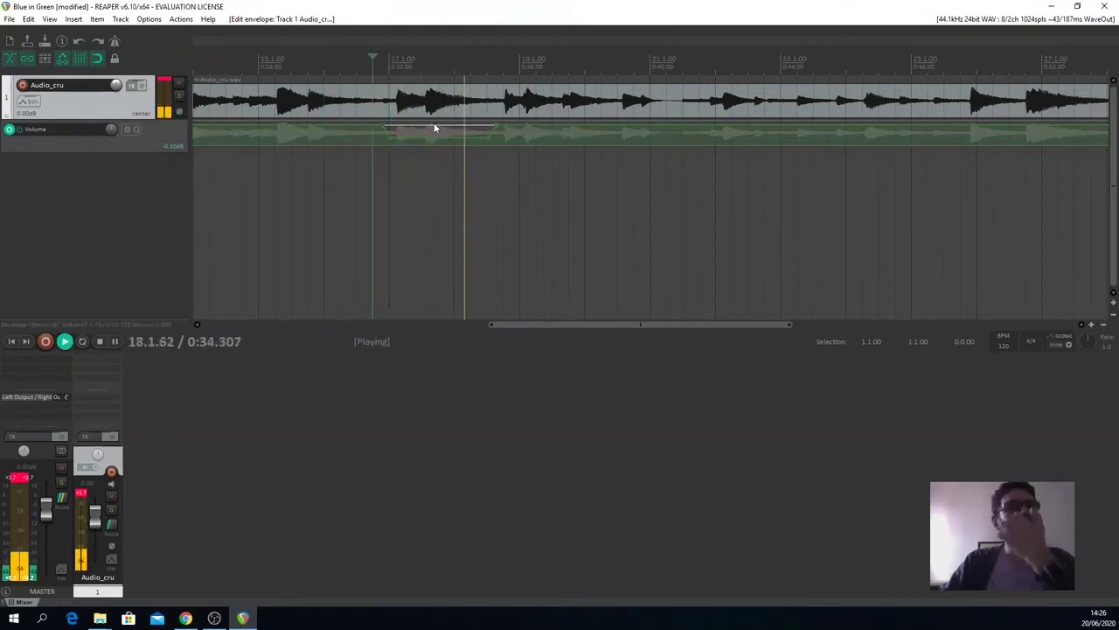
pyautogui.press('space')
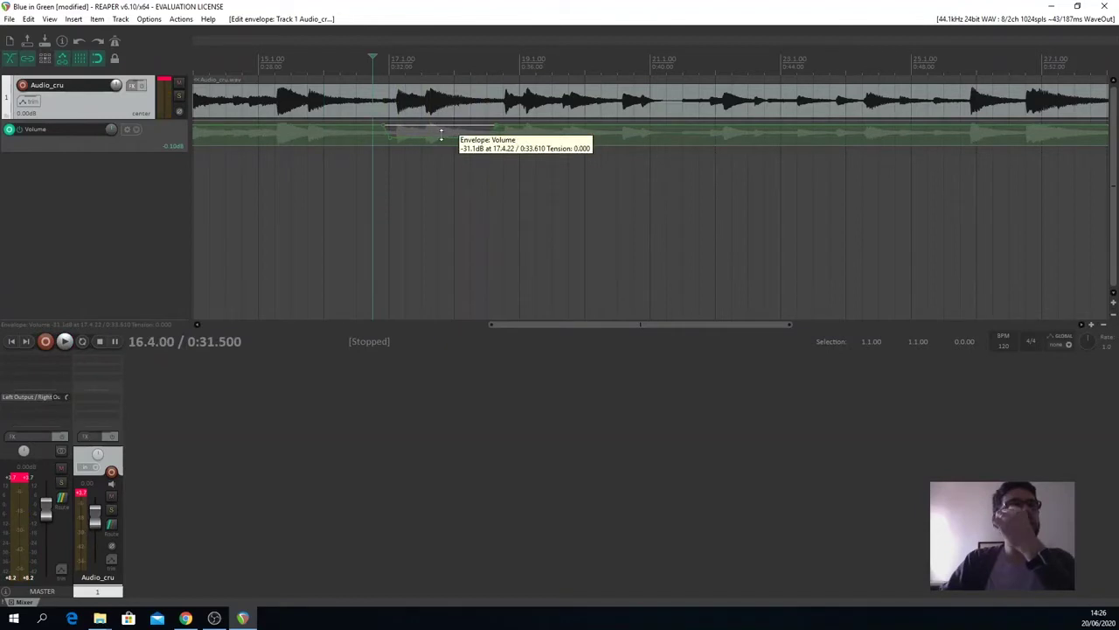
pyautogui.moveTo(442, 135); pyautogui.dragTo(443, 62)
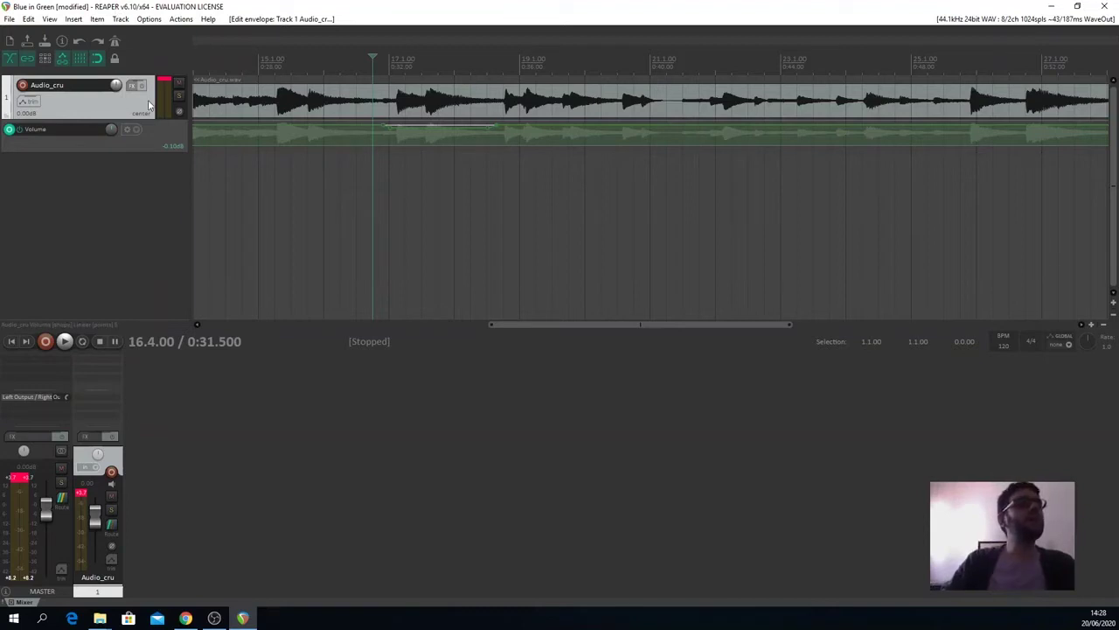
# Rename the Audio_cru track as Piano.
pyautogui.doubleClick(62, 85)
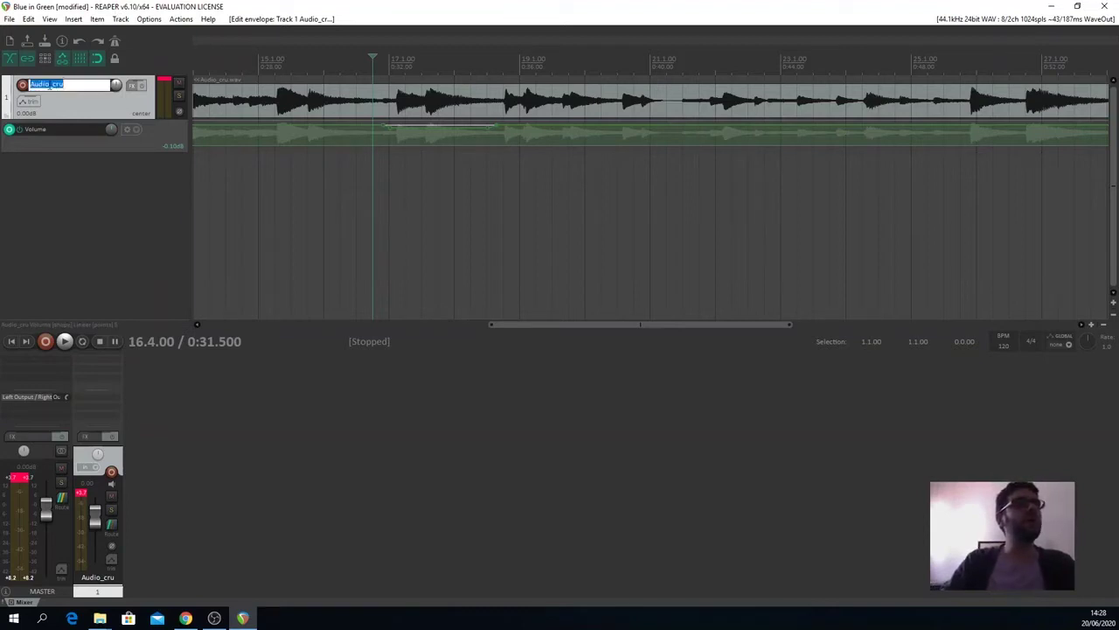
pyautogui.write('Piano')
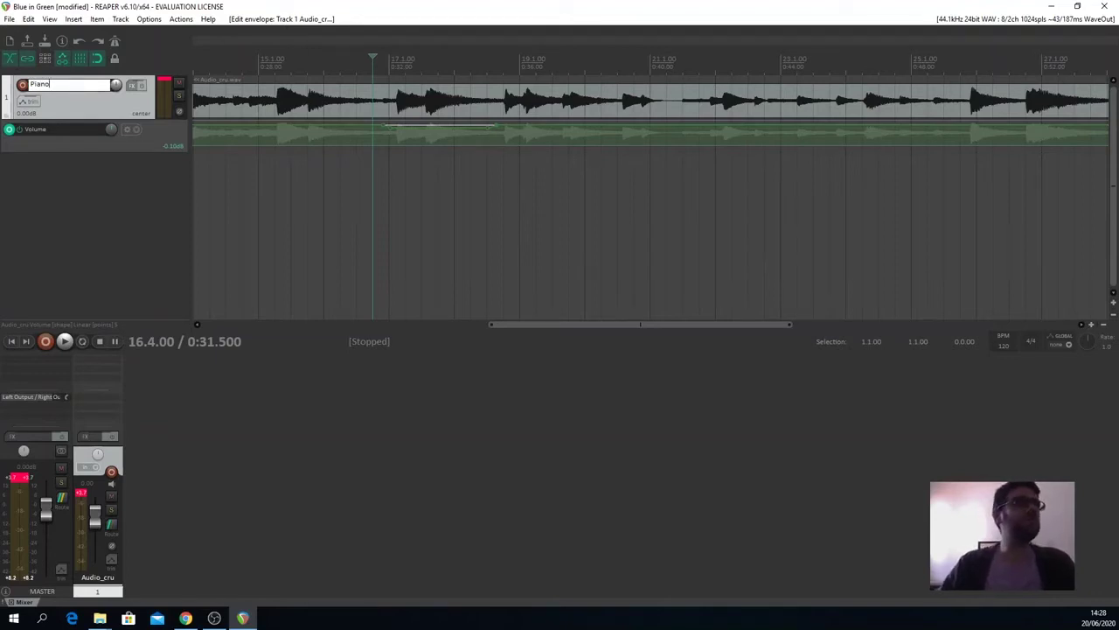
pyautogui.press('Return')
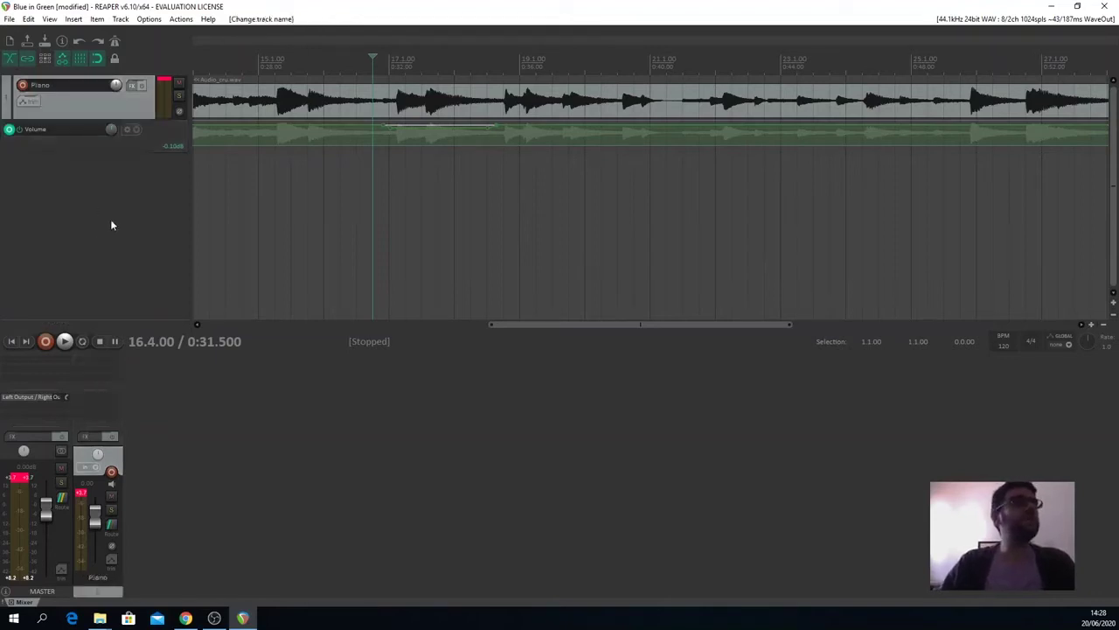
# Add the TDR Nova VST plug-in to the Piano track and place its window below the track's waveform.
pyautogui.click(133, 86)
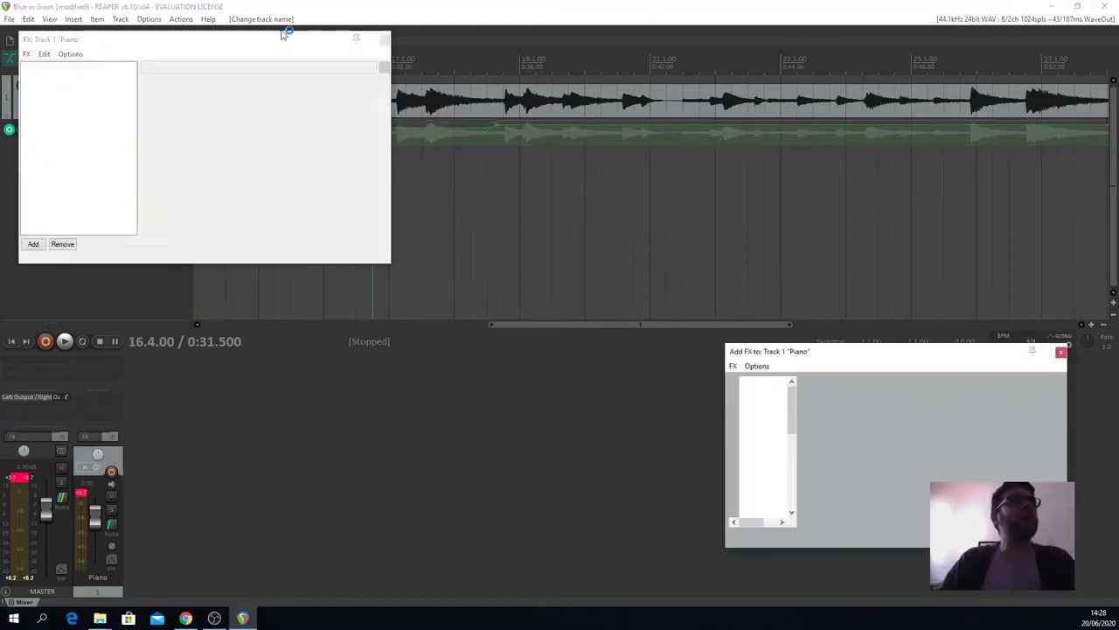
pyautogui.moveTo(839, 357); pyautogui.dragTo(617, 206)
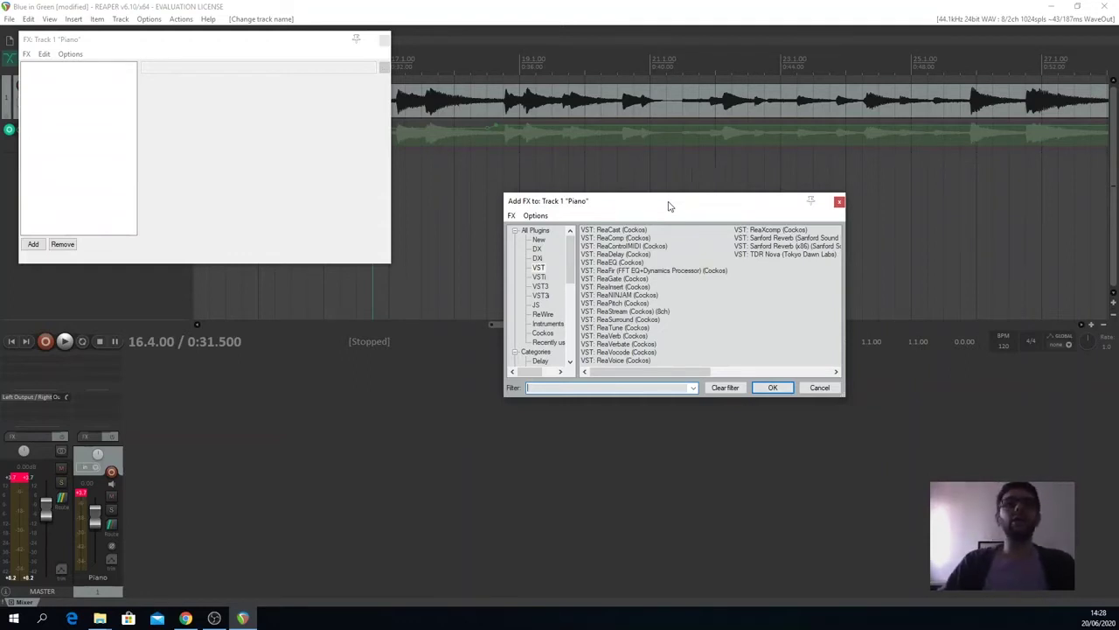
pyautogui.doubleClick(781, 256)
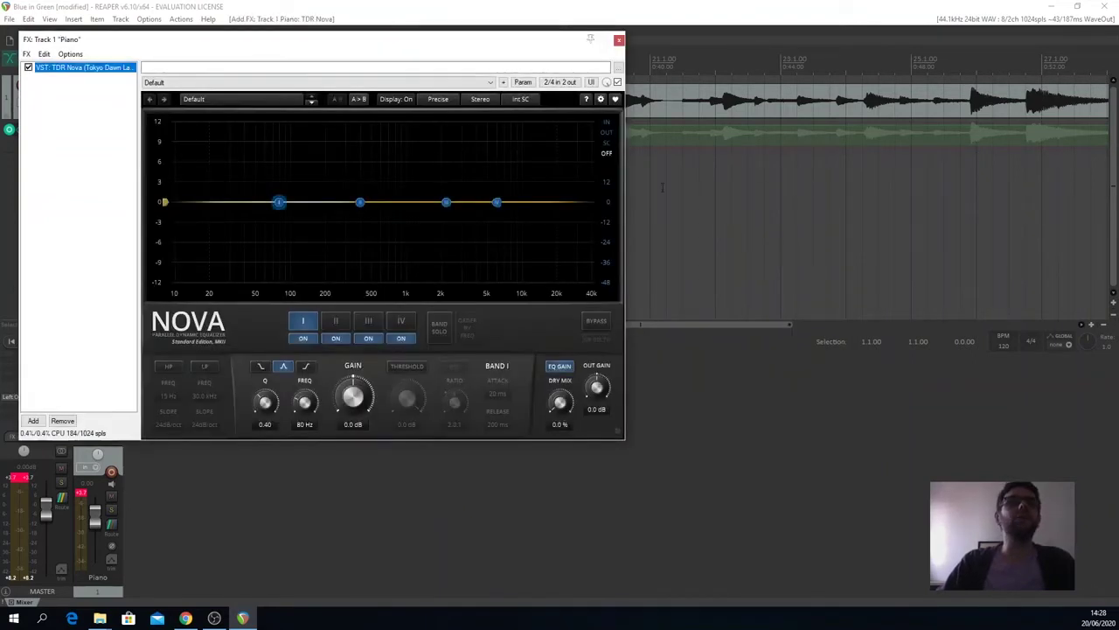
pyautogui.moveTo(530, 44); pyautogui.dragTo(727, 105)
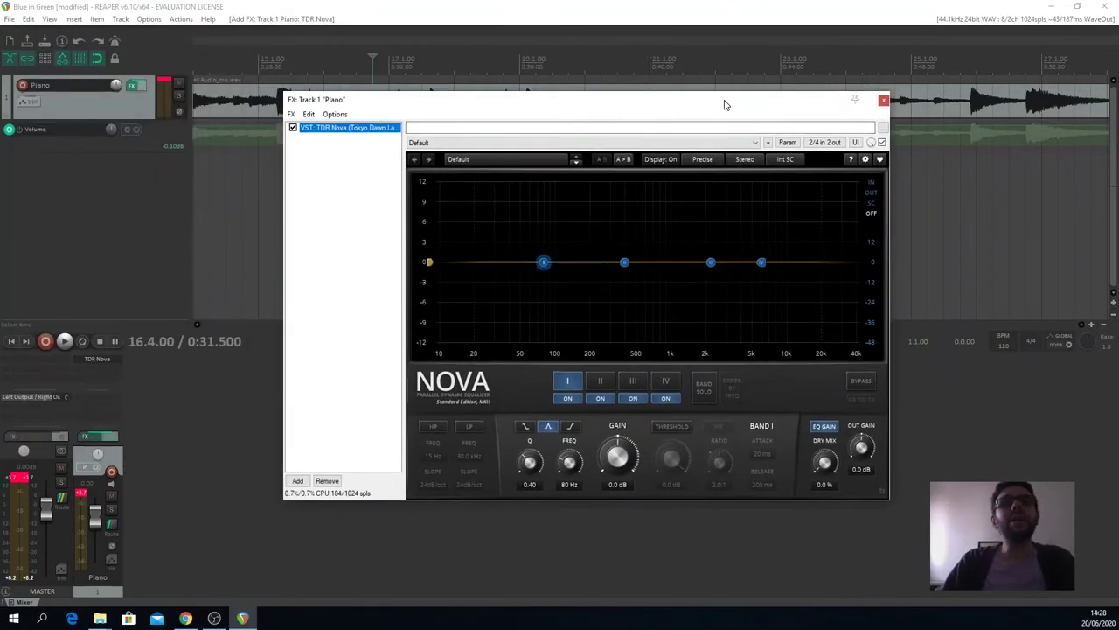
pyautogui.moveTo(484, 105); pyautogui.dragTo(440, 136)
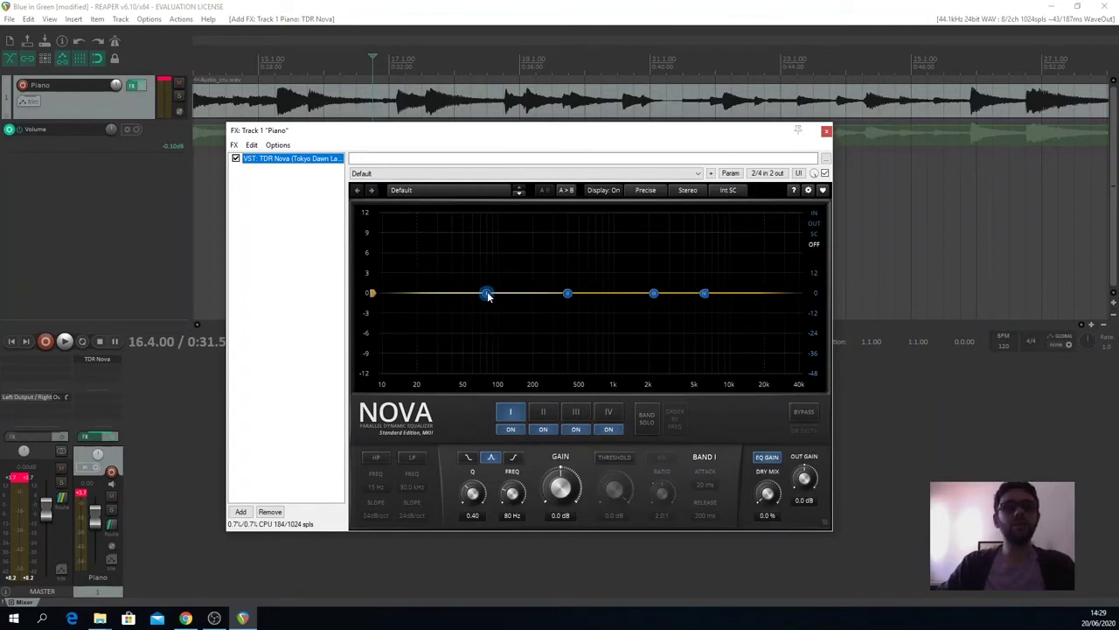
# During playback, boost Nova's band I to about 9.5 dB at 83 Hz and band II to about 9.1 dB at 150 Hz, then stop.
pyautogui.press('space')
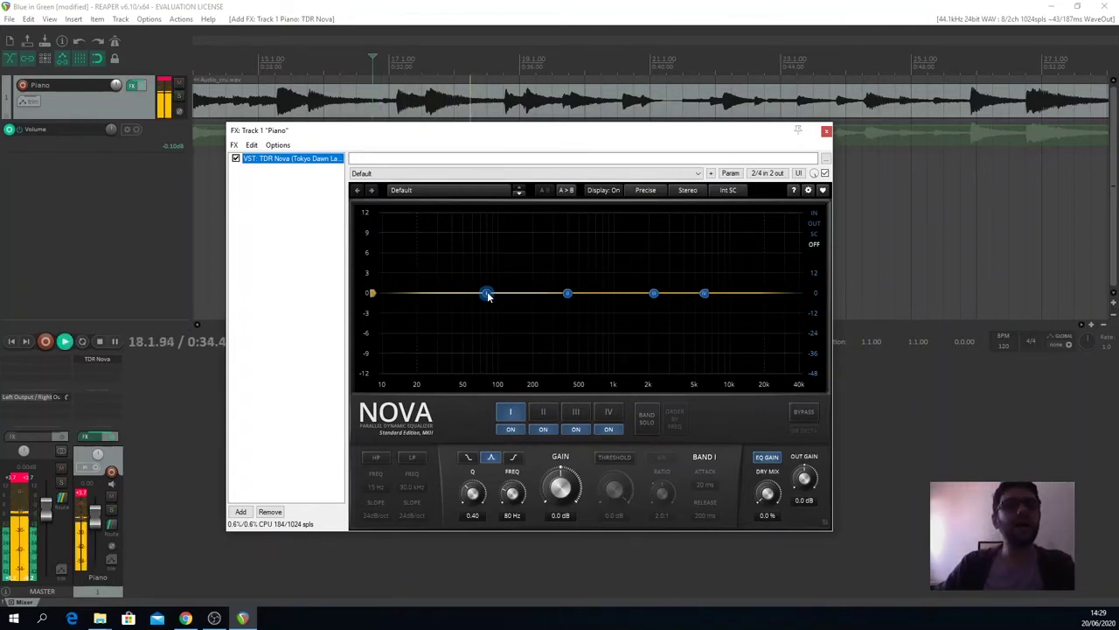
pyautogui.moveTo(487, 294); pyautogui.dragTo(493, 234)
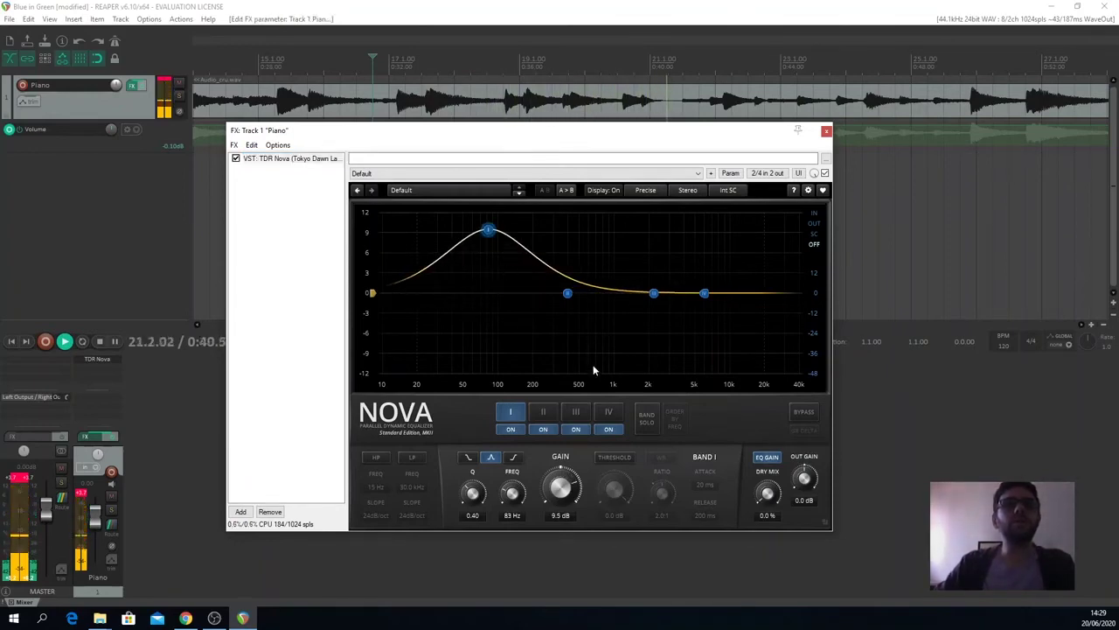
pyautogui.moveTo(568, 293); pyautogui.dragTo(520, 232)
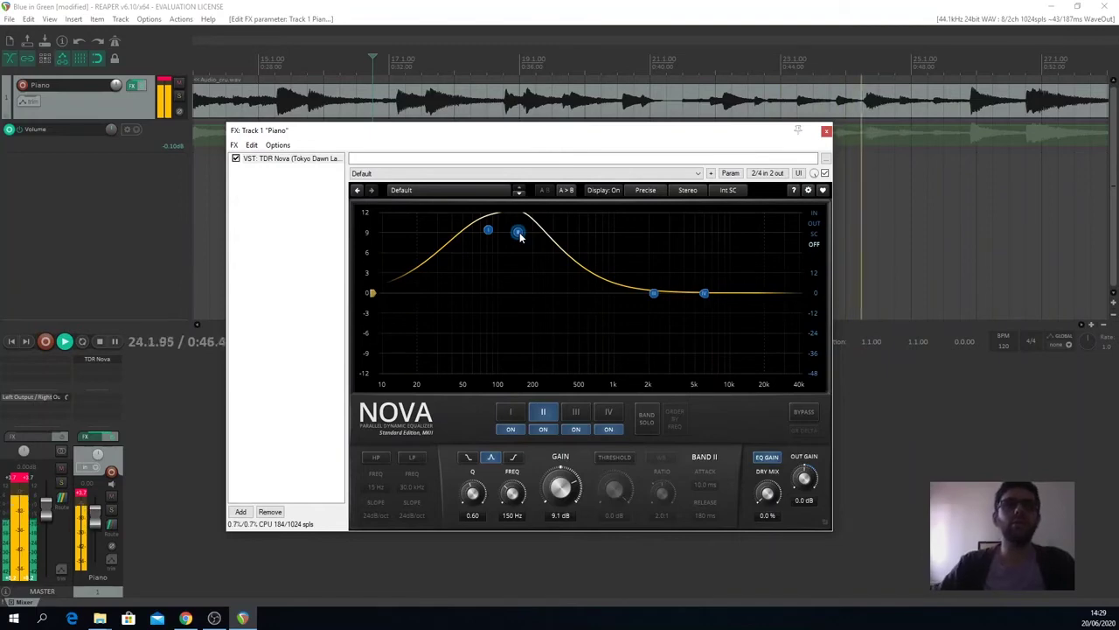
pyautogui.press('space')
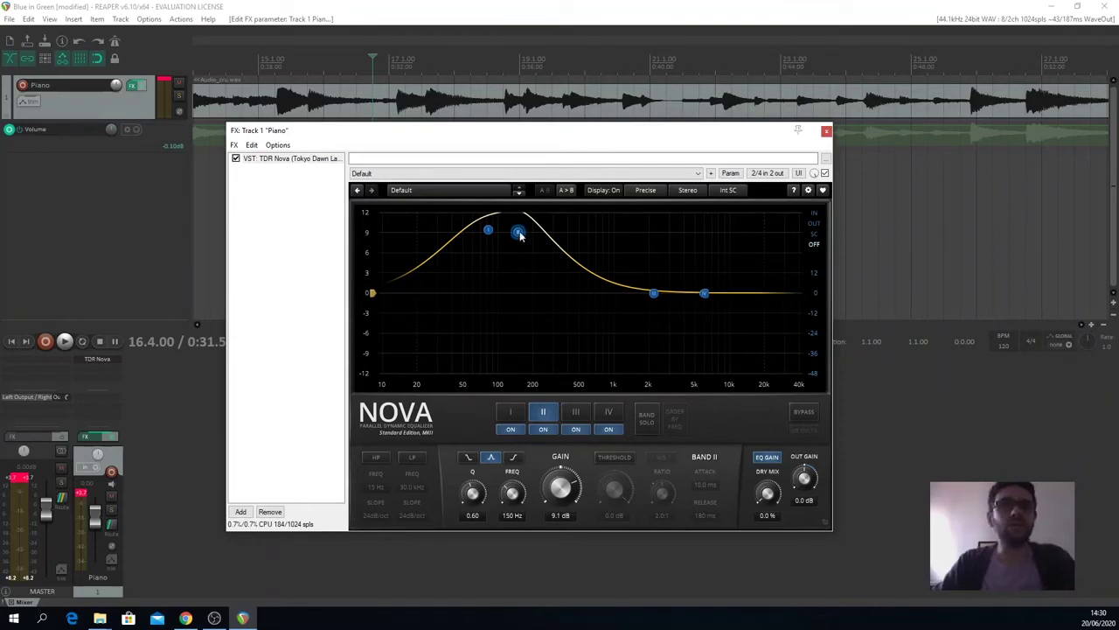
# Flatten band I to about 0.3 dB at 62 Hz and band II to about -0.1 dB at 734 Hz.
pyautogui.moveTo(518, 232); pyautogui.dragTo(474, 291)
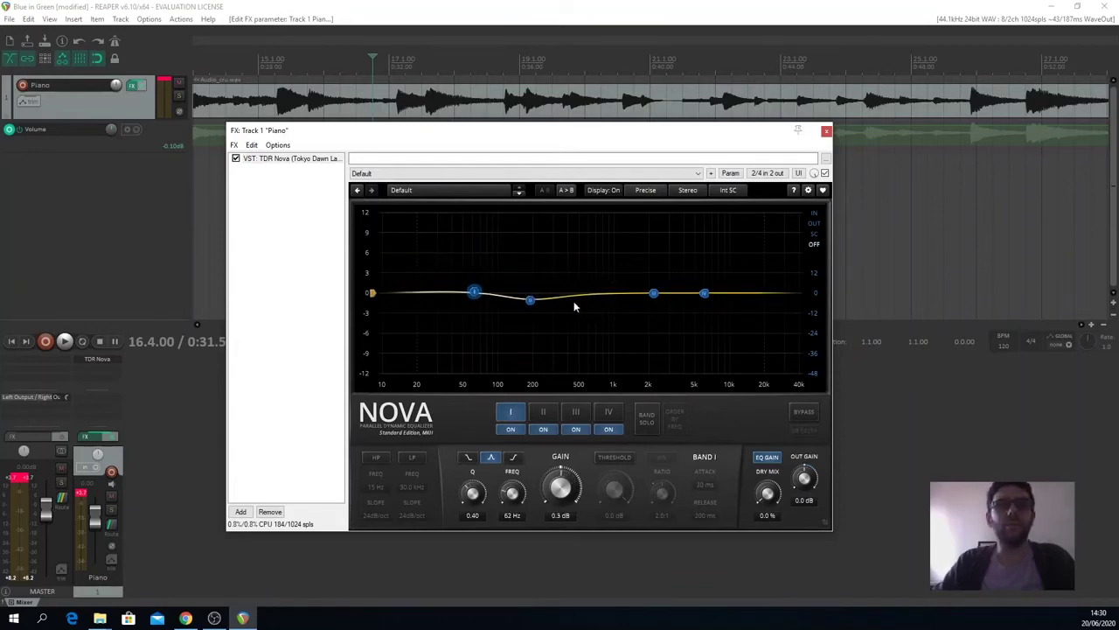
pyautogui.moveTo(529, 303); pyautogui.dragTo(584, 296)
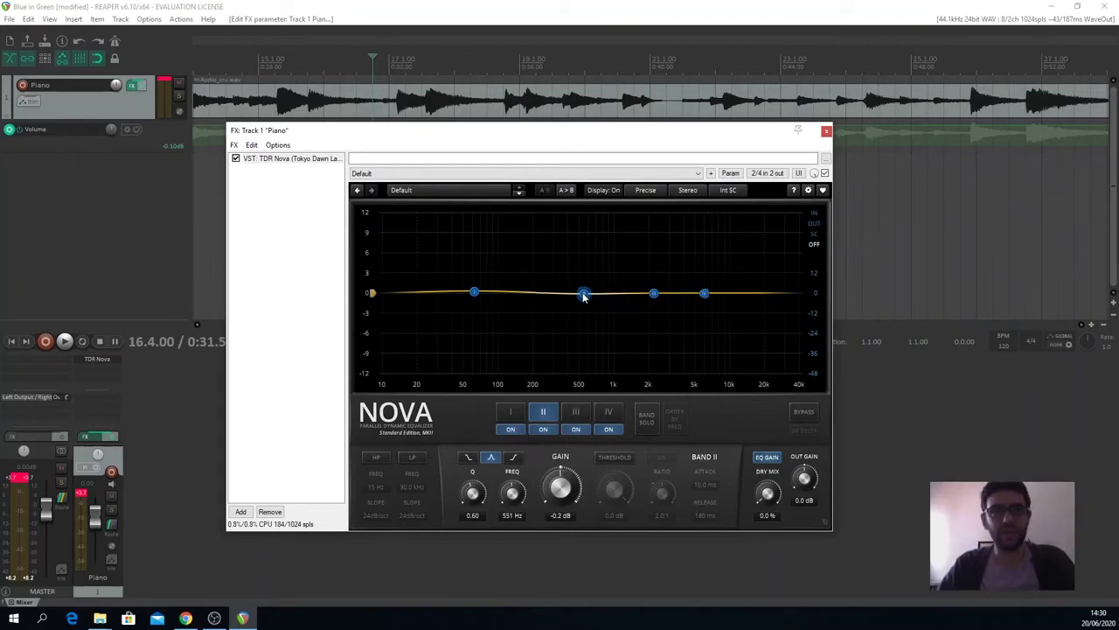
pyautogui.moveTo(587, 297); pyautogui.dragTo(601, 300)
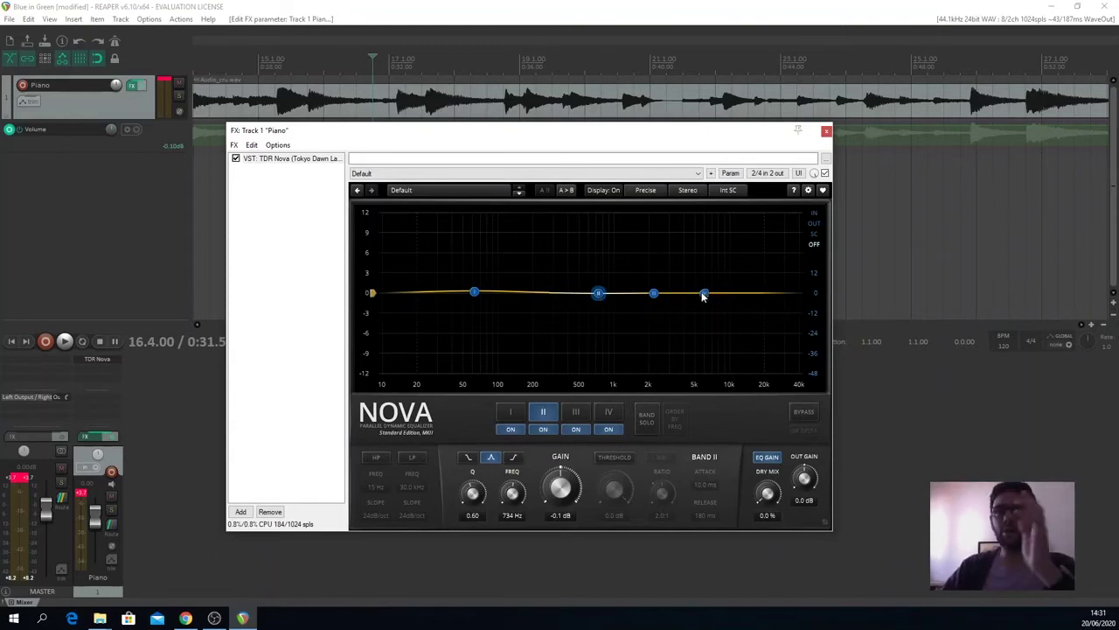
# Boost band IV to about 7.3 dB at 6.1 kHz, compare it with the equalizer bypassed during playback, then stop.
pyautogui.moveTo(704, 293); pyautogui.dragTo(705, 244)
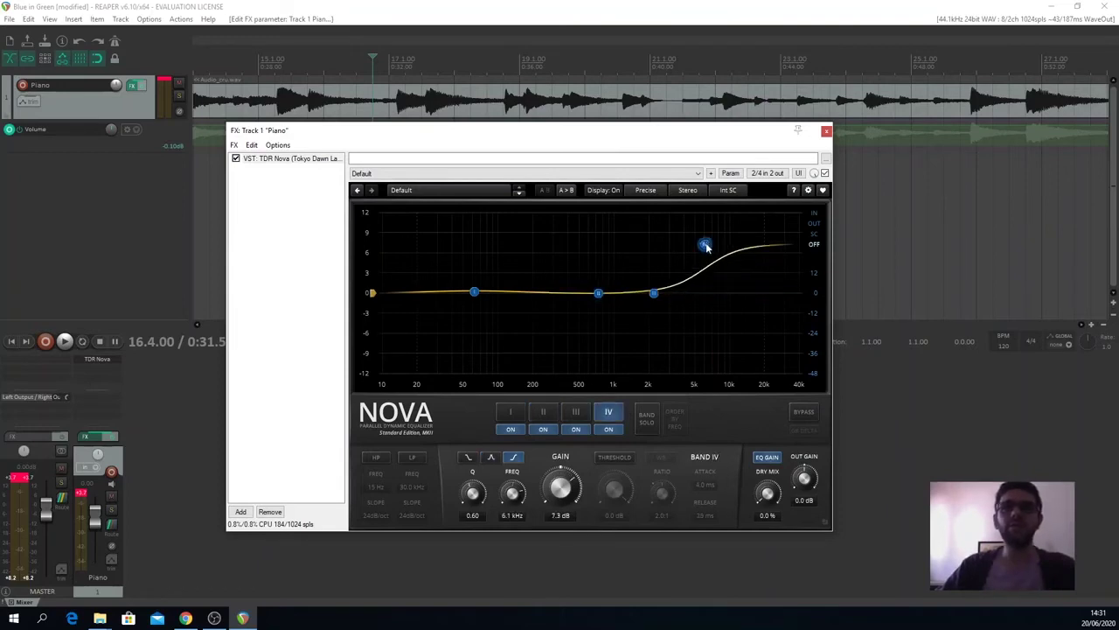
pyautogui.press('space')
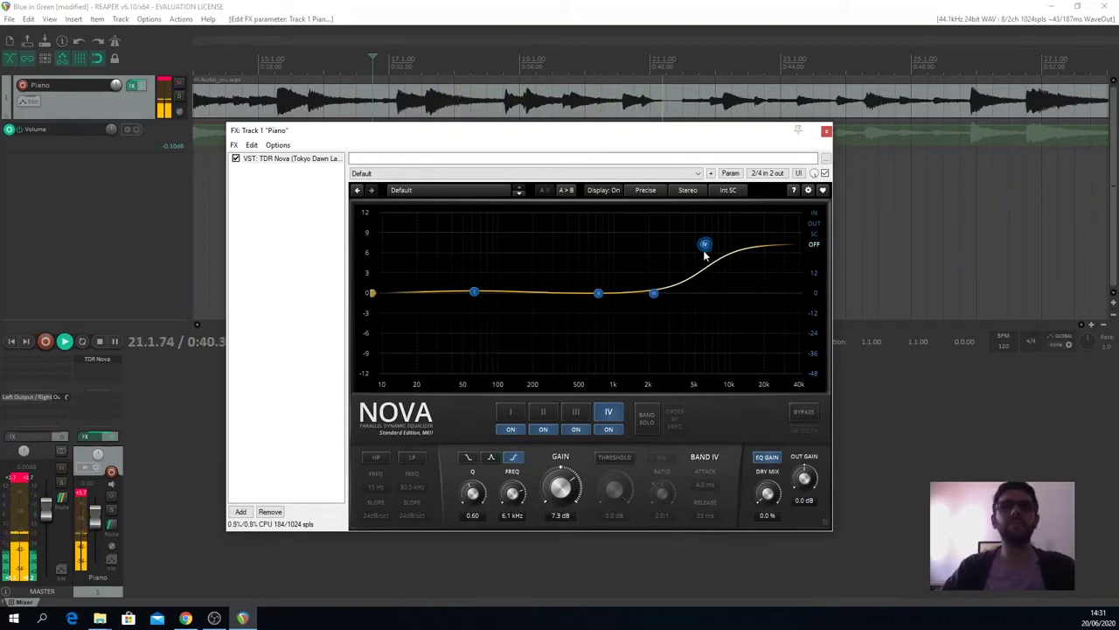
pyautogui.click(804, 413)
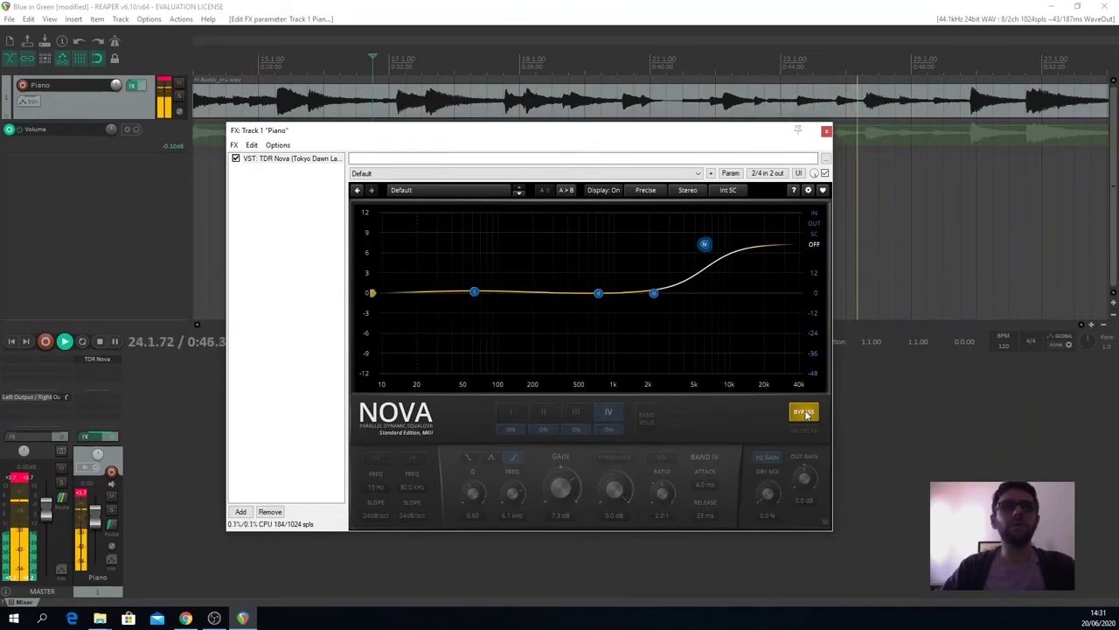
pyautogui.click(804, 413)
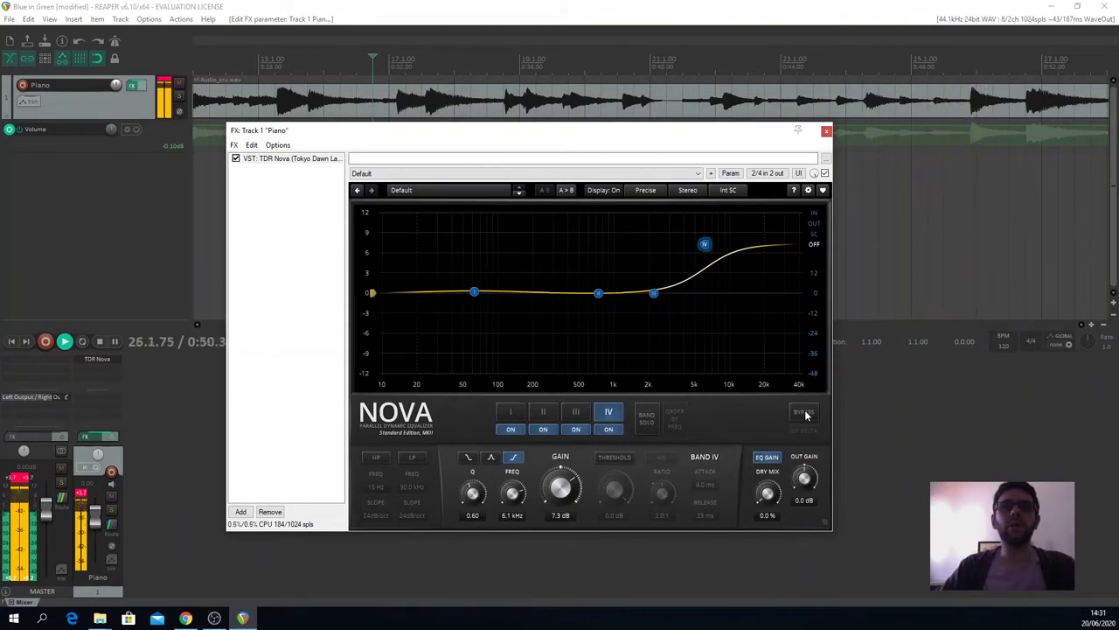
pyautogui.press('space')
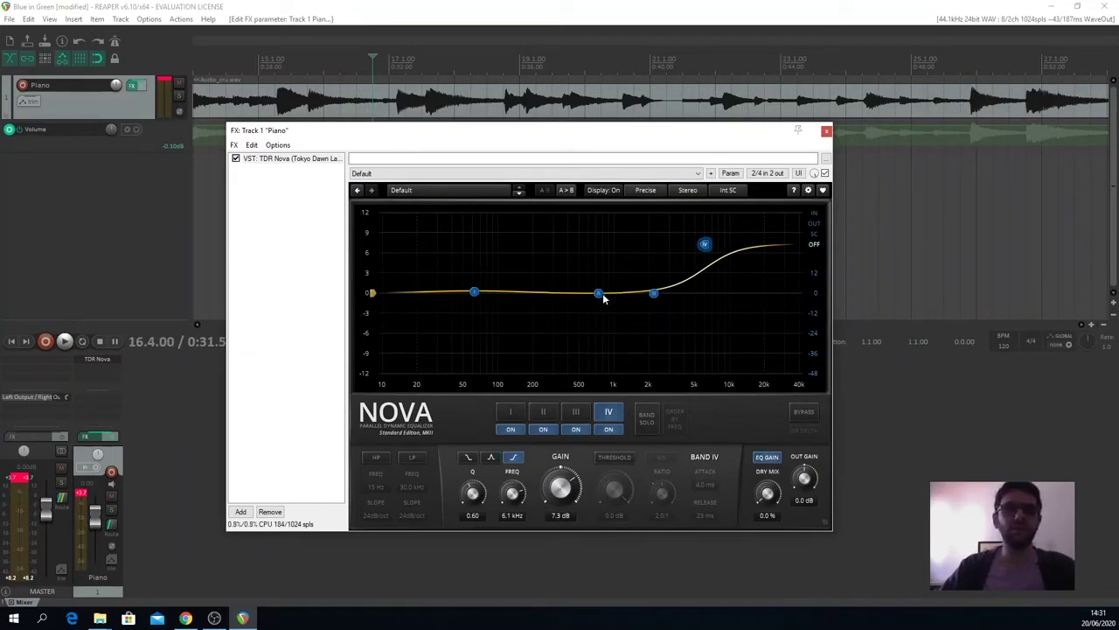
# Boost band II to about 7.7 dB at 570 Hz while the recording plays, then stop playback.
pyautogui.click(598, 294)
pyautogui.press('space')
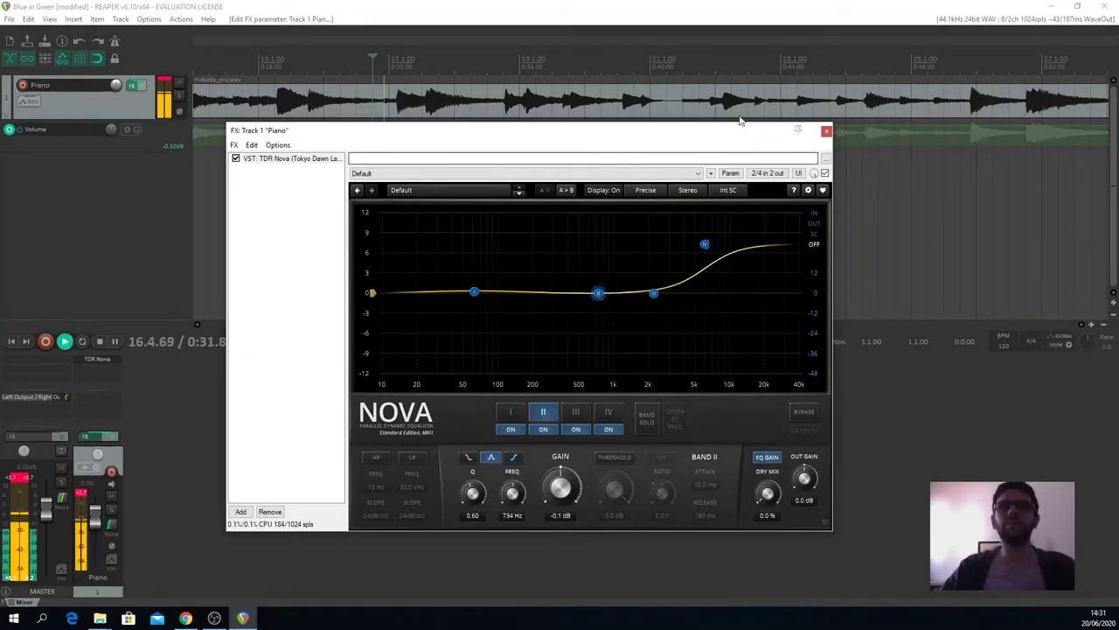
pyautogui.moveTo(598, 294); pyautogui.dragTo(582, 246)
pyautogui.press('space')
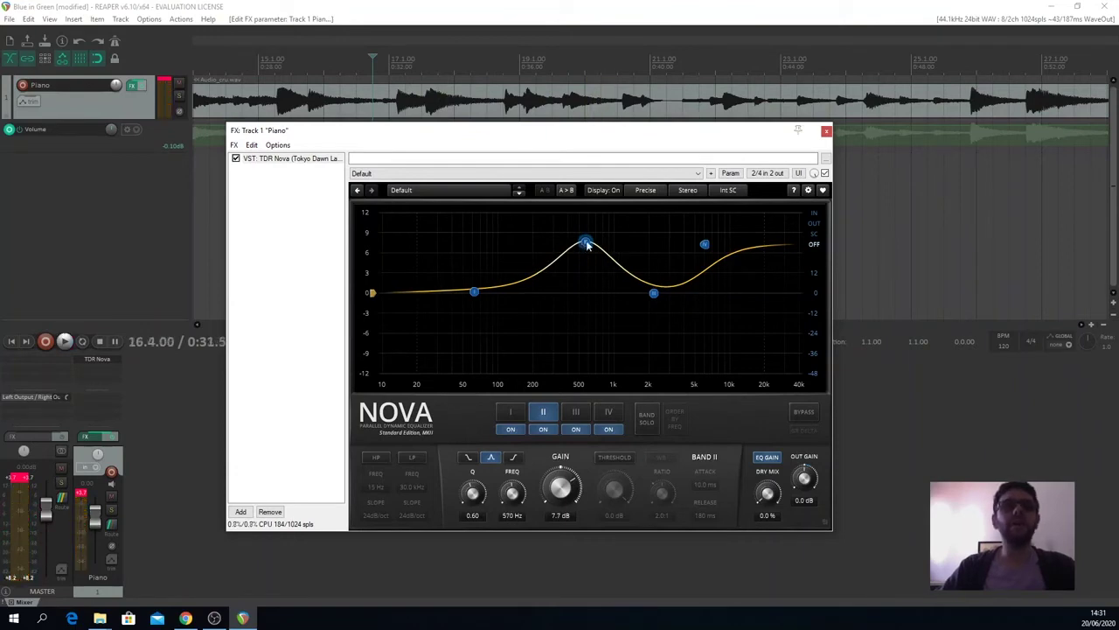
# Cut band II to about -1.0 dB at 625 Hz, start playback, and reduce band IV's gain to about 1 dB.
pyautogui.moveTo(583, 245); pyautogui.dragTo(590, 302)
pyautogui.press('space')
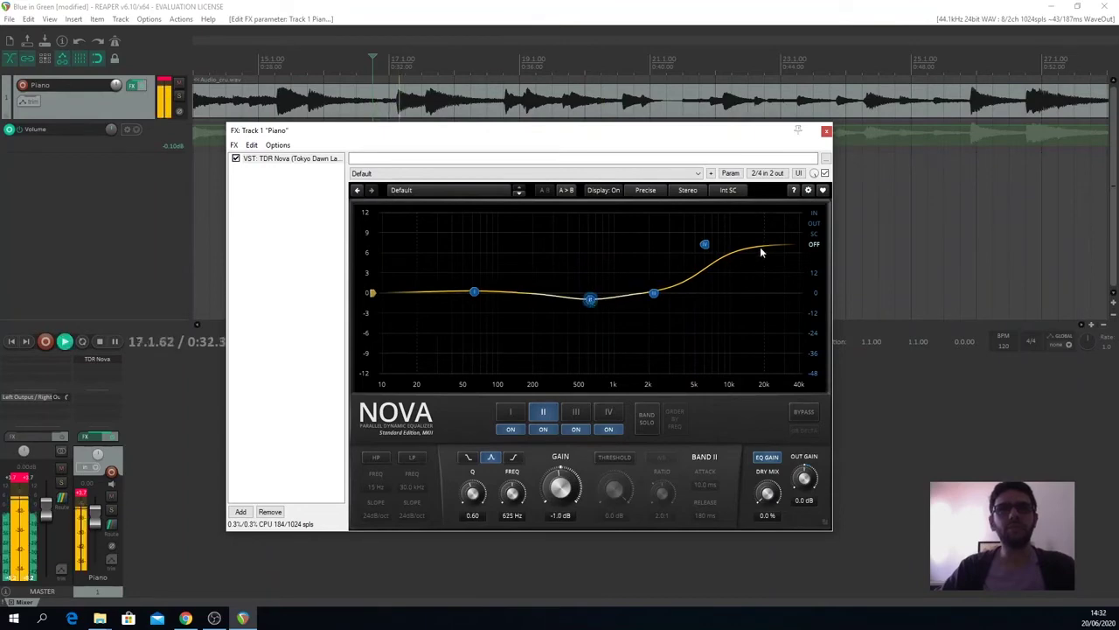
pyautogui.moveTo(705, 245); pyautogui.dragTo(711, 285)
# Move band I to about -0.1 dB at 174 Hz, stop playback, and shift the band down to about 132 Hz.
pyautogui.moveTo(474, 293); pyautogui.dragTo(522, 287)
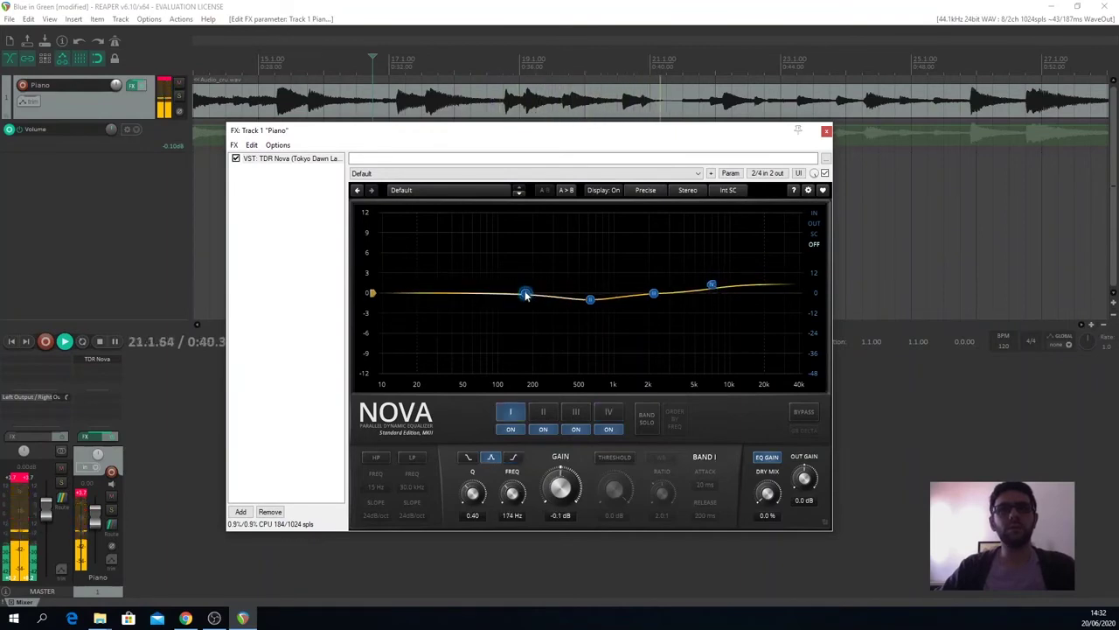
pyautogui.press('space')
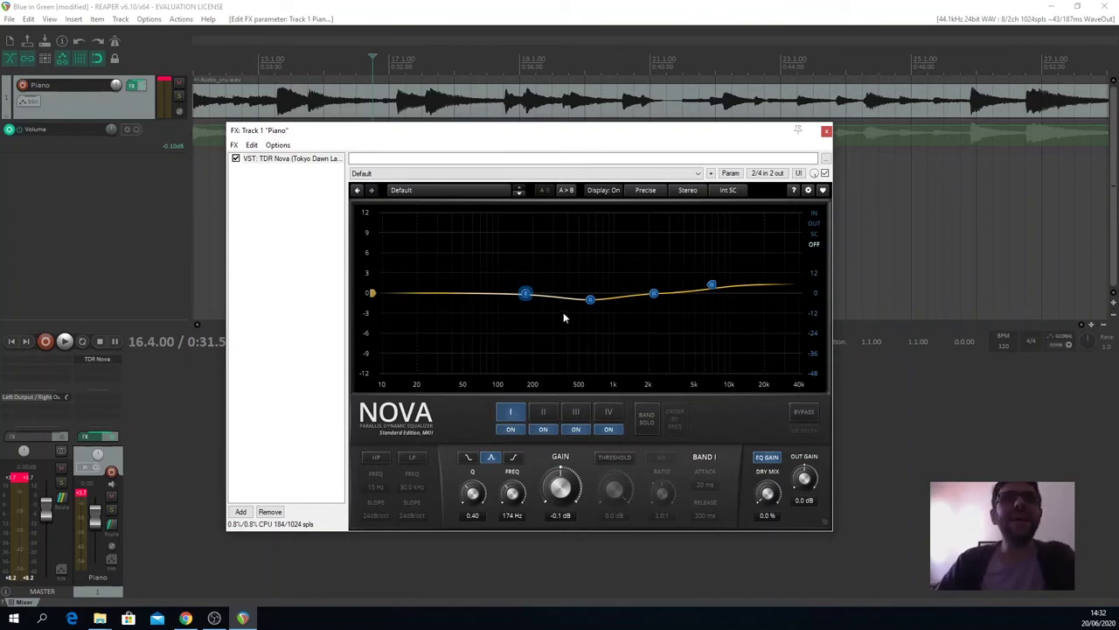
pyautogui.moveTo(527, 295); pyautogui.dragTo(514, 295)
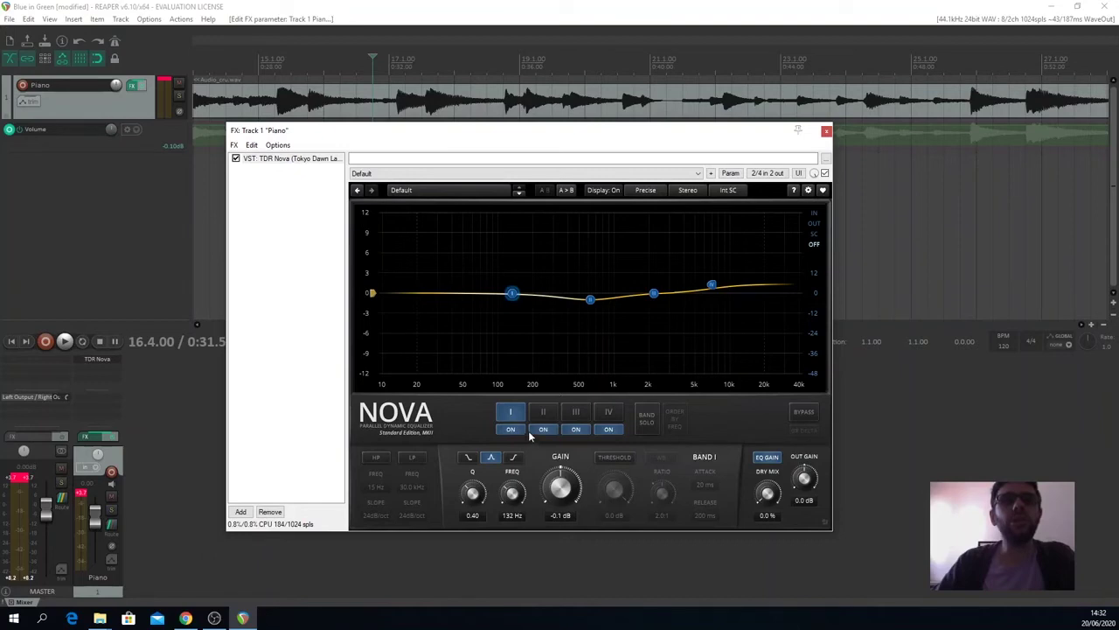
# Try band I as a high shelf at about 1.0 dB and 109 Hz, then as a bell at about -2.2 dB and 106 Hz.
pyautogui.click(516, 458)
pyautogui.moveTo(505, 285)
pyautogui.mouseDown()
pyautogui.moveTo(504, 267)
pyautogui.moveTo(500, 302)
pyautogui.moveTo(497, 276)
pyautogui.moveTo(501, 286)
pyautogui.mouseUp()
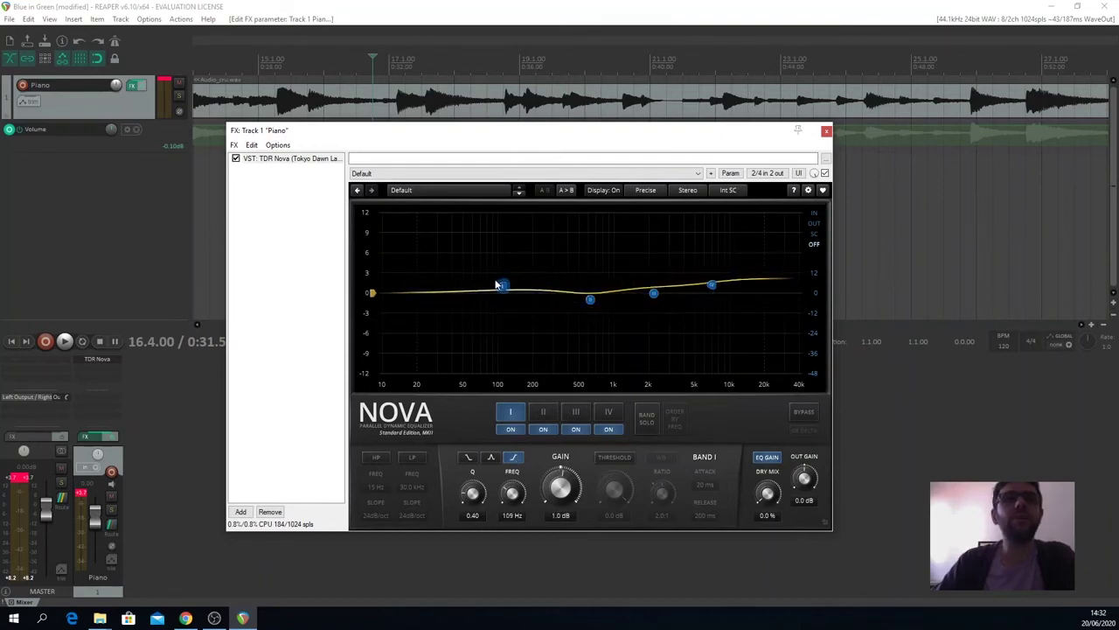
pyautogui.click(492, 459)
pyautogui.moveTo(506, 286)
pyautogui.mouseDown()
pyautogui.moveTo(503, 235)
pyautogui.moveTo(500, 356)
pyautogui.moveTo(502, 308)
pyautogui.mouseUp()
# Change band I to a low shelf and cut it to -12.0 dB at about 72 Hz.
pyautogui.click(468, 457)
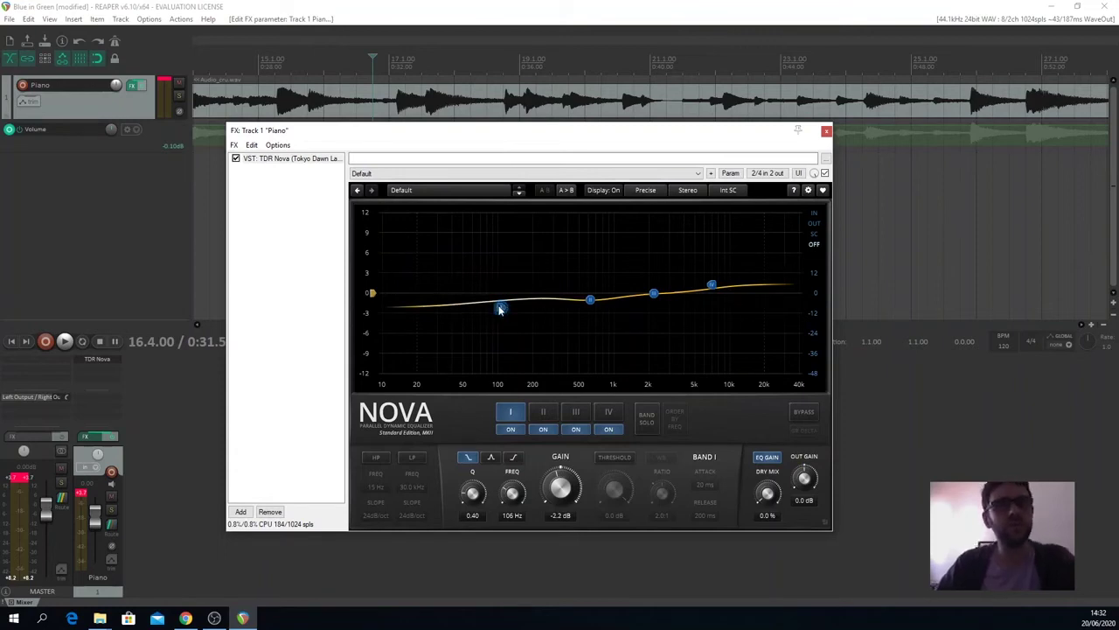
pyautogui.moveTo(500, 308); pyautogui.dragTo(480, 376)
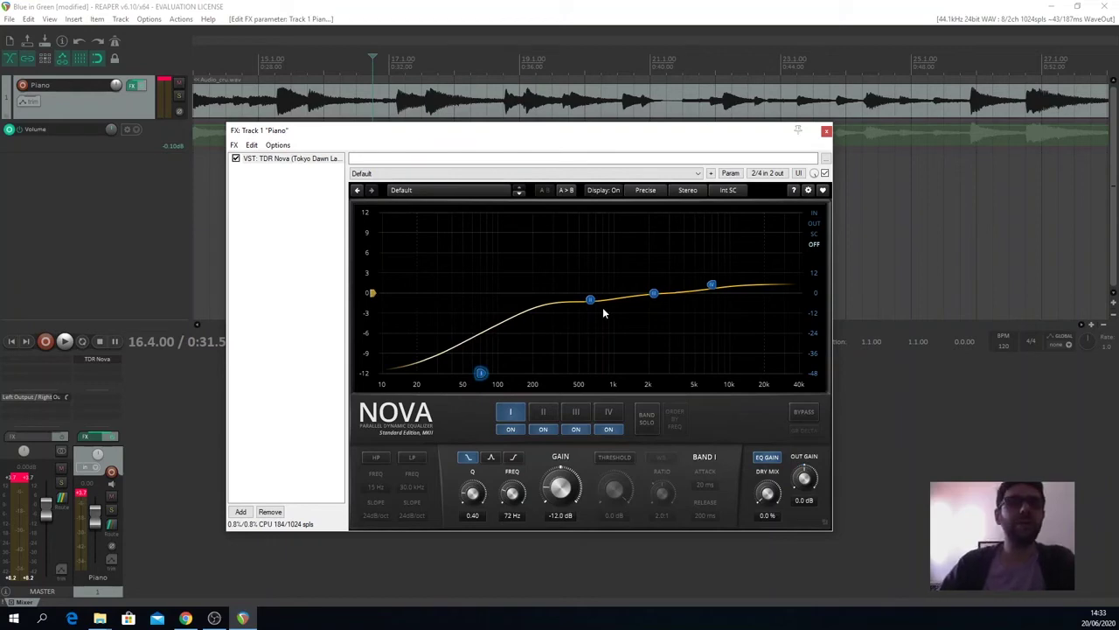
# Narrow band III to a Q of about 3.48 and cut it to about -1.9 dB at 2175 Hz.
pyautogui.click(654, 294)
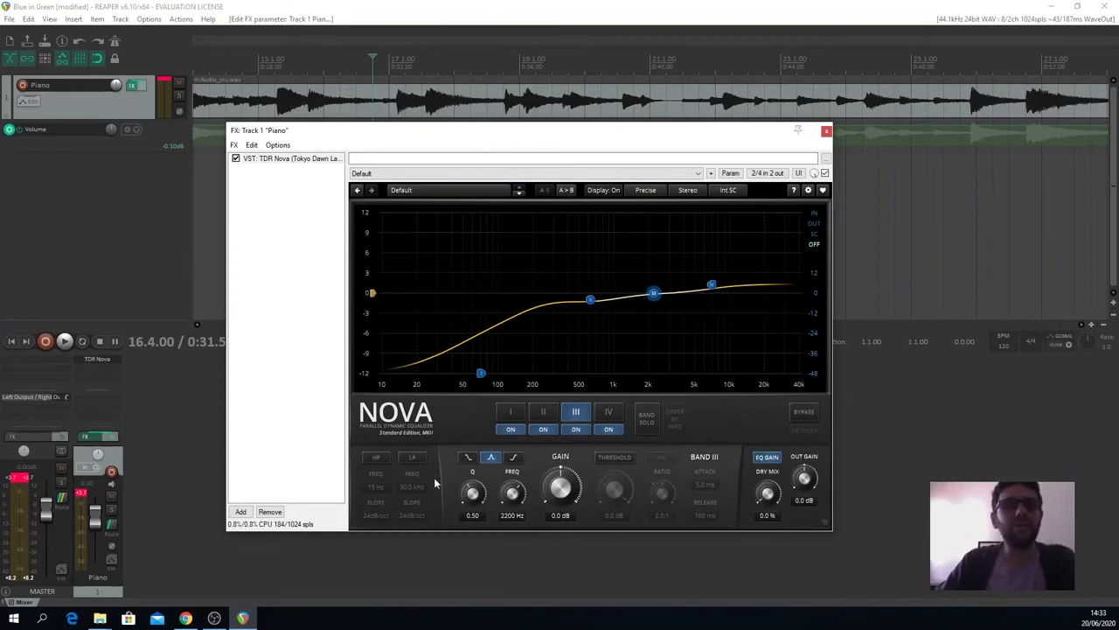
pyautogui.moveTo(473, 494); pyautogui.dragTo(474, 476)
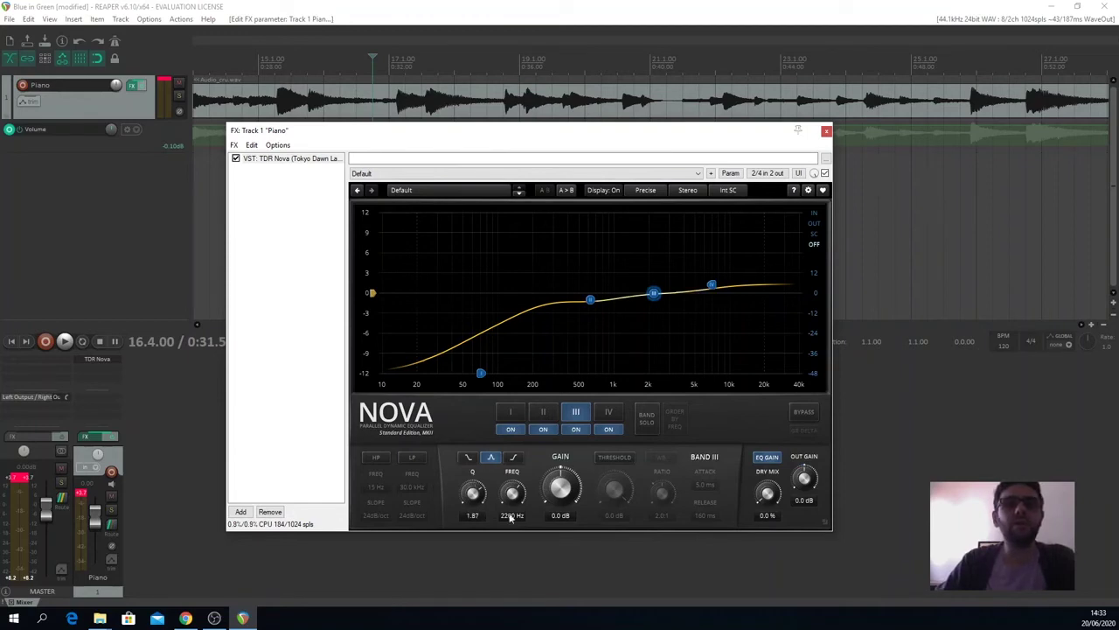
pyautogui.moveTo(658, 295); pyautogui.dragTo(657, 264)
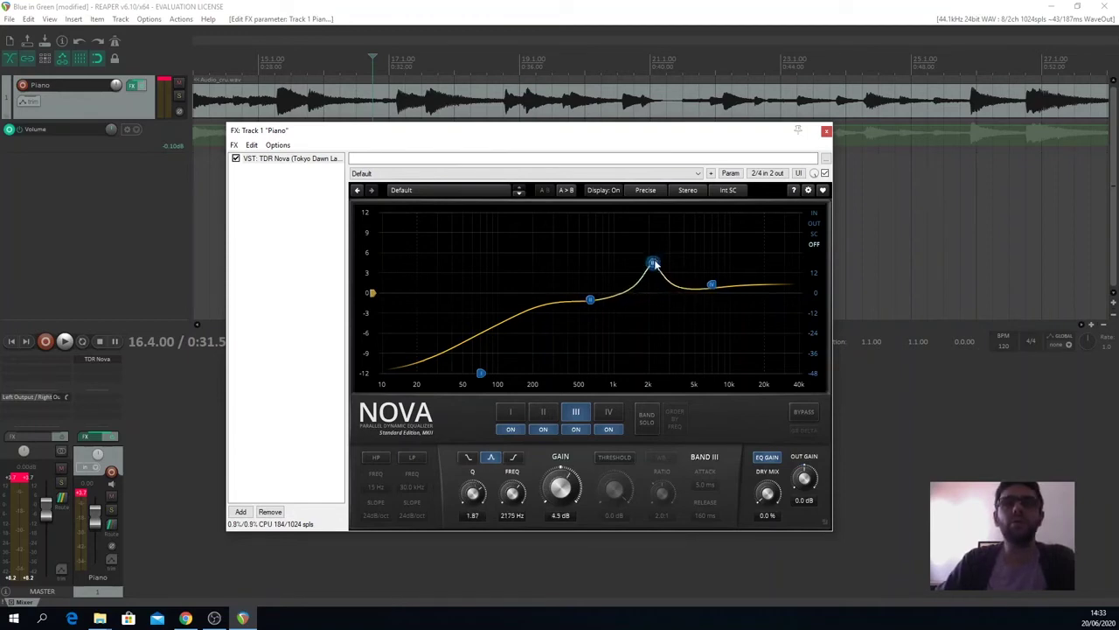
pyautogui.moveTo(473, 495); pyautogui.dragTo(473, 477)
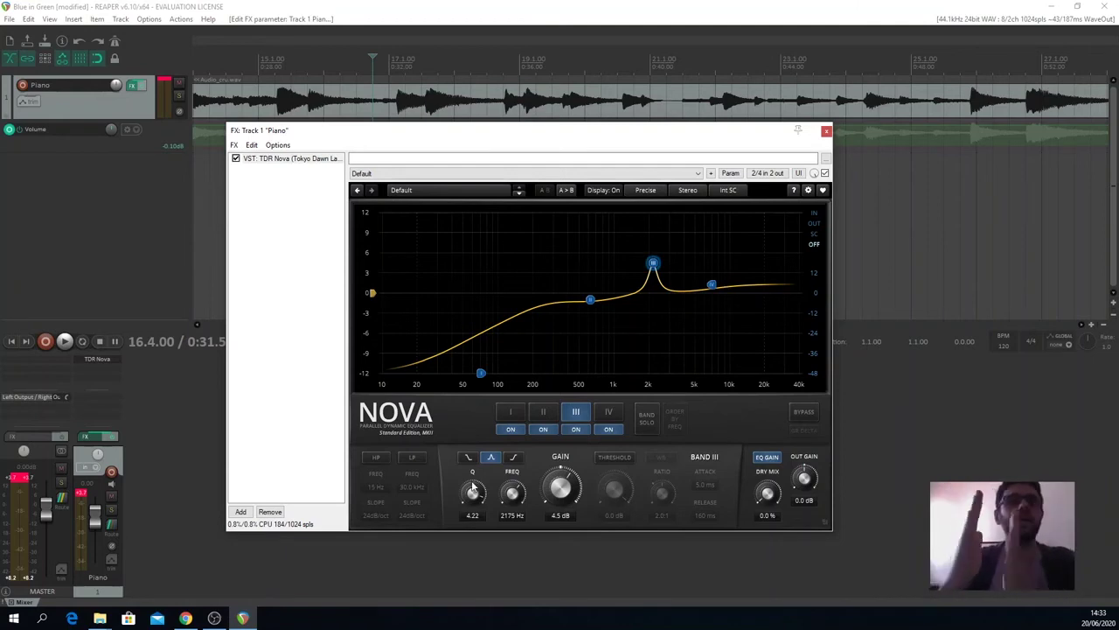
pyautogui.moveTo(473, 488)
pyautogui.mouseDown()
pyautogui.moveTo(474, 586)
pyautogui.moveTo(473, 500)
pyautogui.mouseUp()
pyautogui.moveTo(653, 262); pyautogui.dragTo(651, 306)
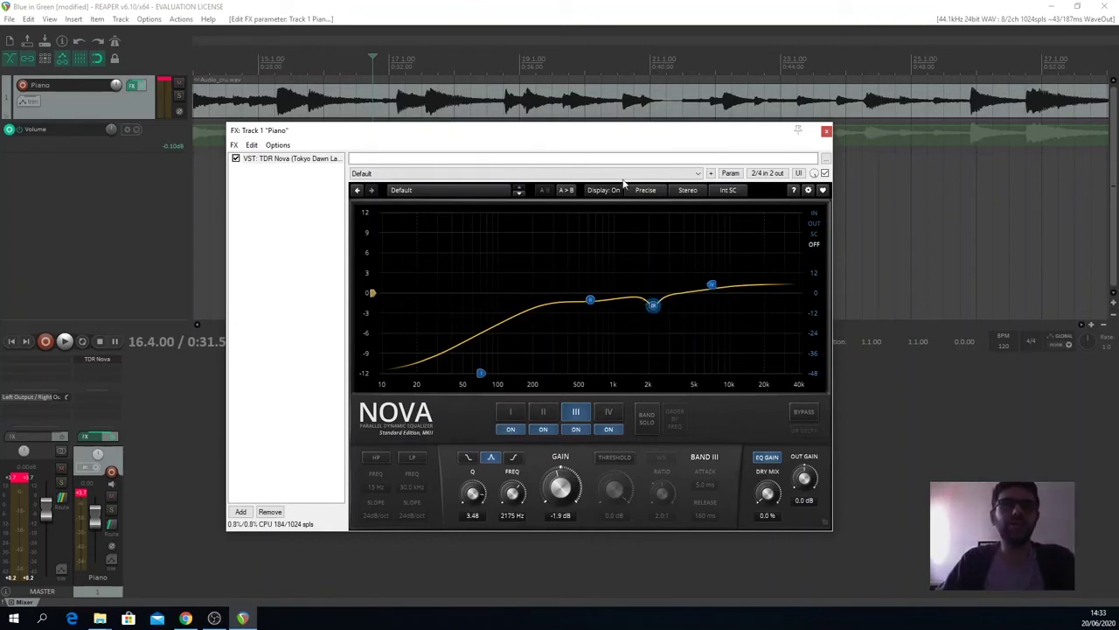
# Play from bar 20.1.00, move band III to about 2.0 dB at 2.8 kHz while listening, and stop playback.
pyautogui.click(587, 70)
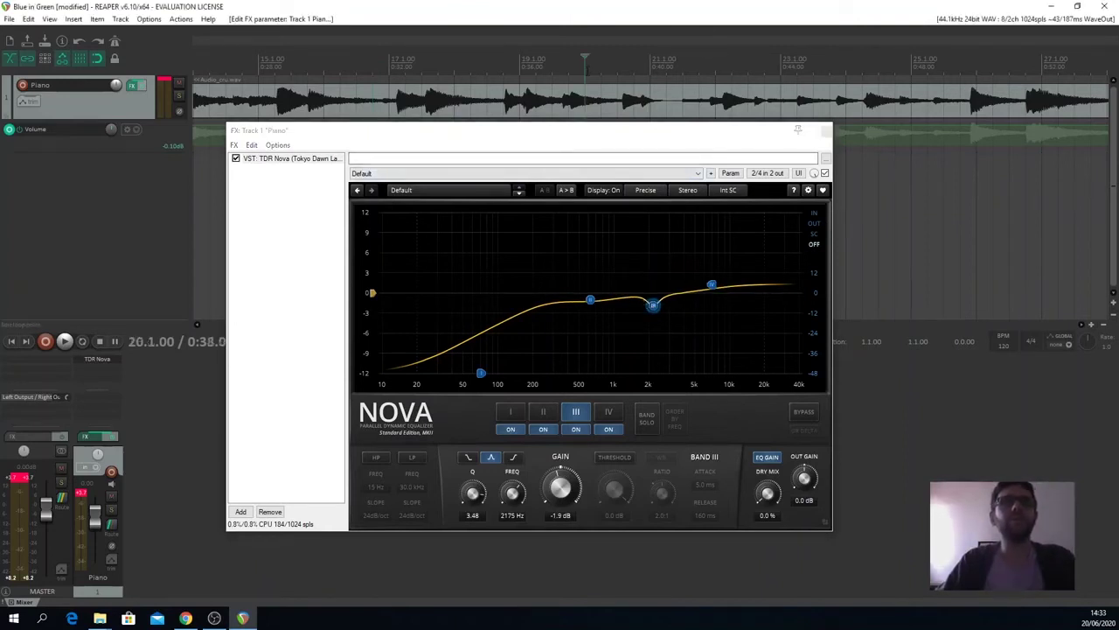
pyautogui.press('space')
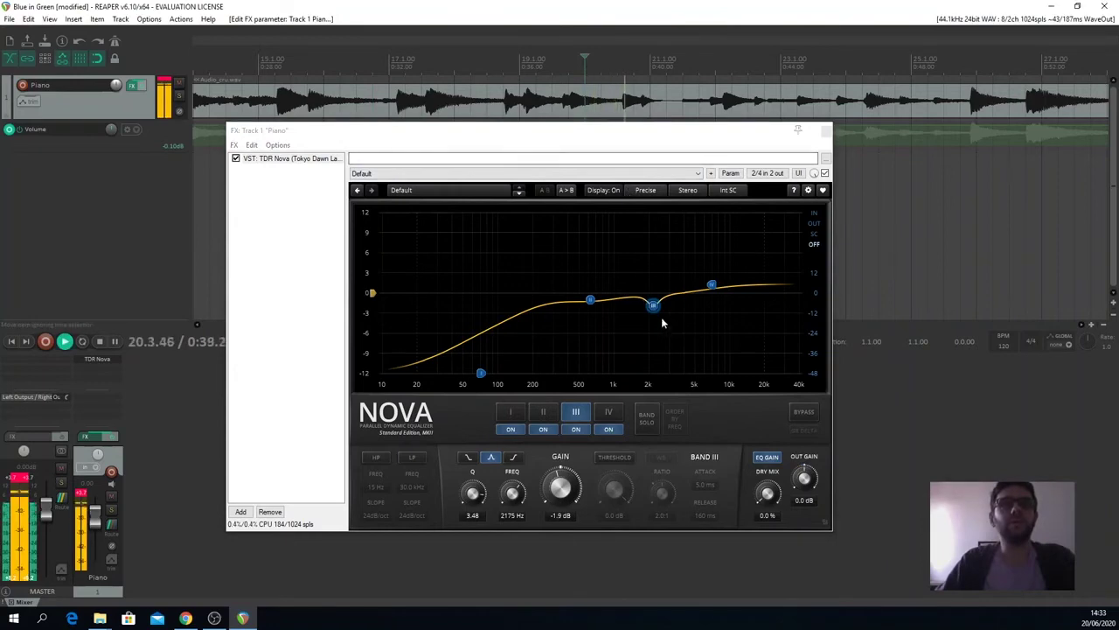
pyautogui.moveTo(653, 306); pyautogui.dragTo(665, 279)
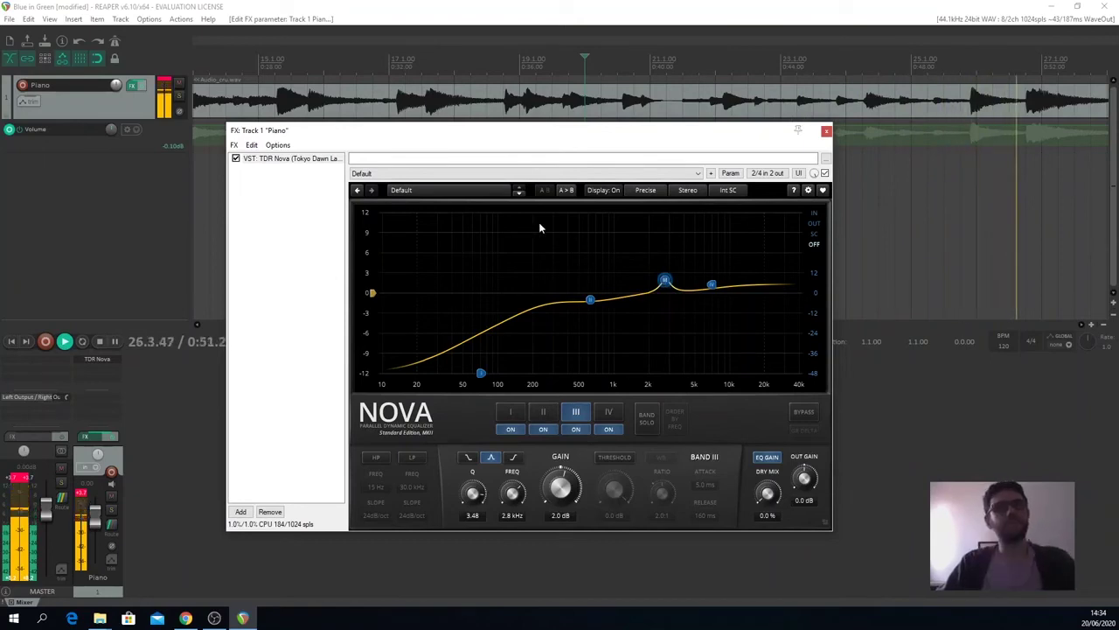
pyautogui.press('space')
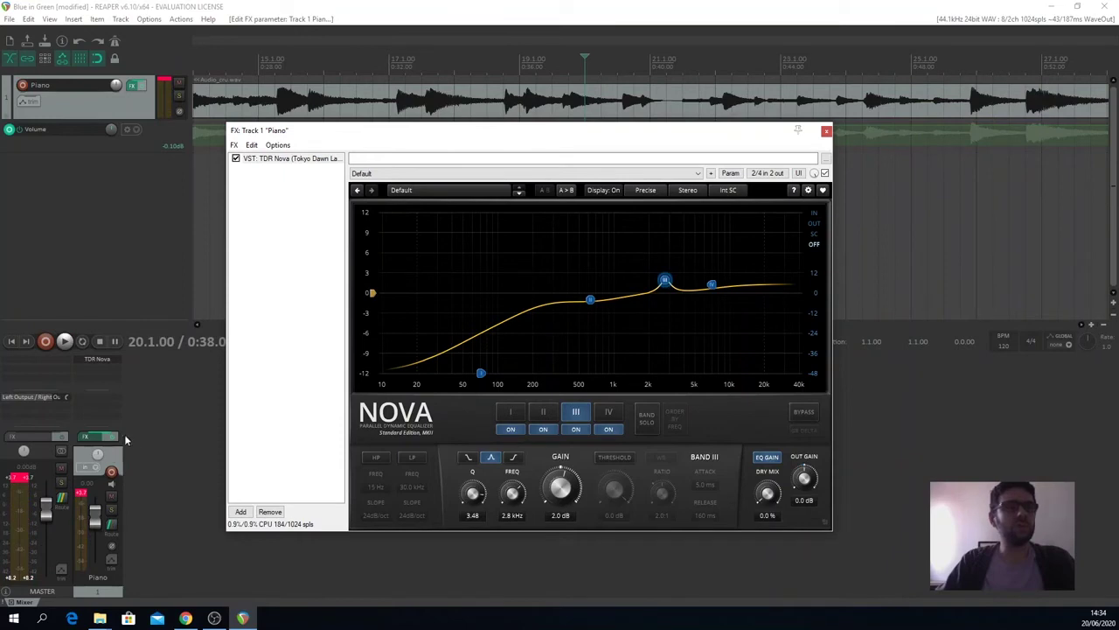
# Lower the Piano track's volume to about -3.9 dB, reset the track and master clip indicators, and play back to check the levels.
pyautogui.moveTo(95, 519); pyautogui.dragTo(96, 523)
pyautogui.click(84, 494)
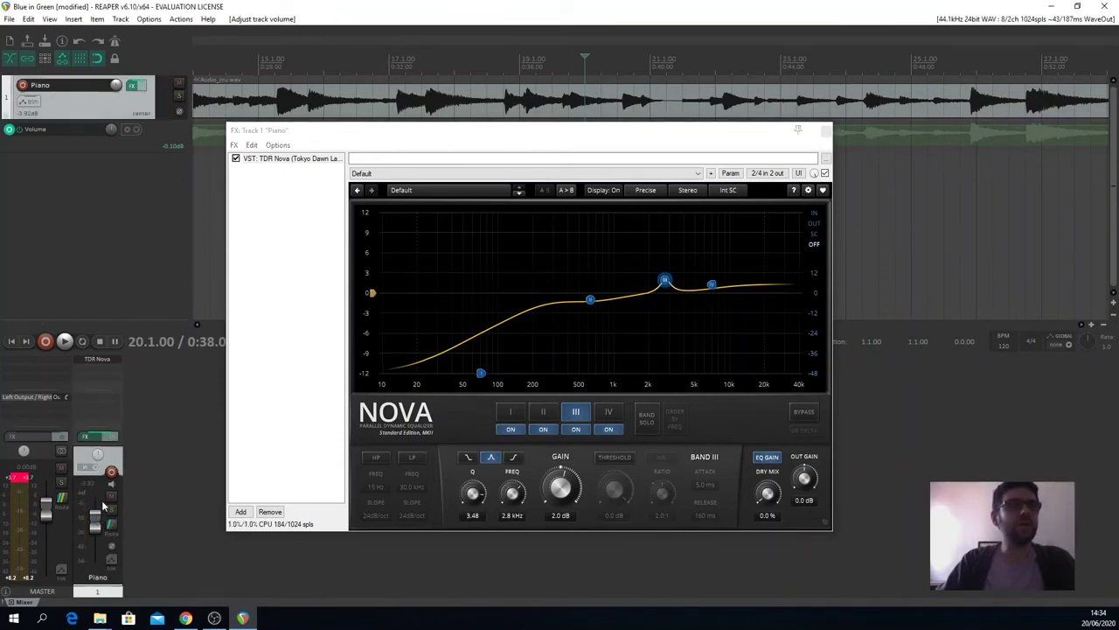
pyautogui.press('space')
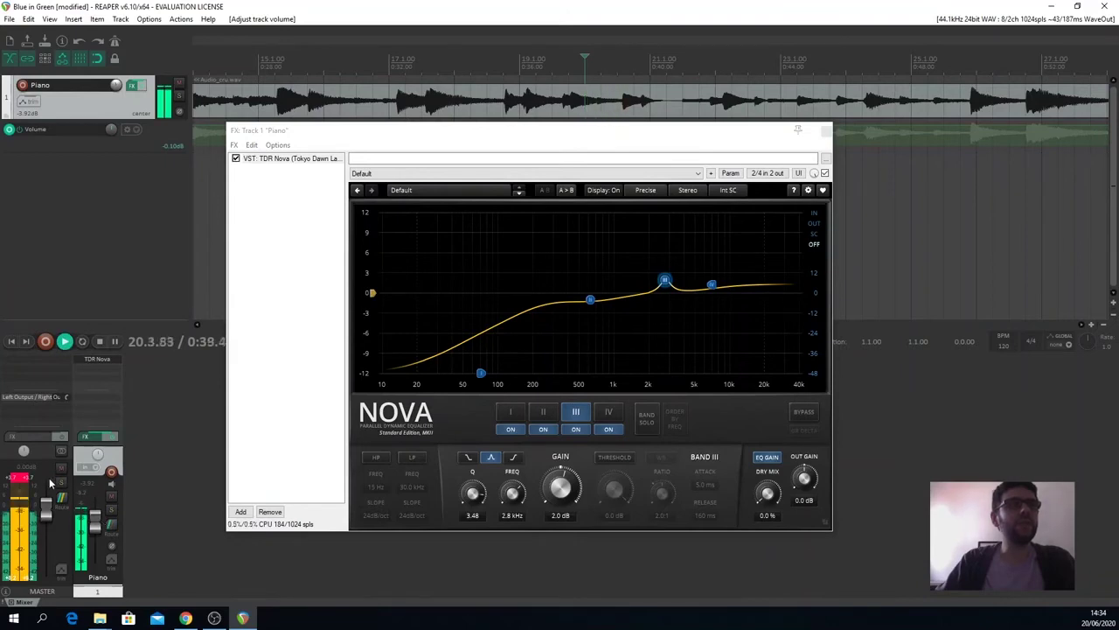
pyautogui.click(12, 481)
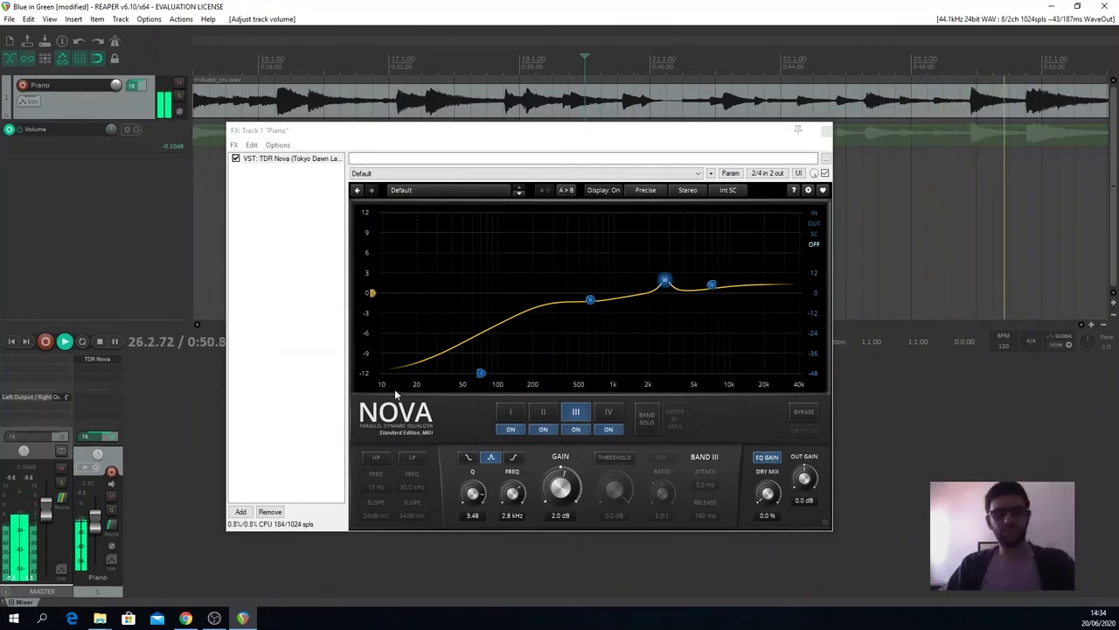
pyautogui.press('space')
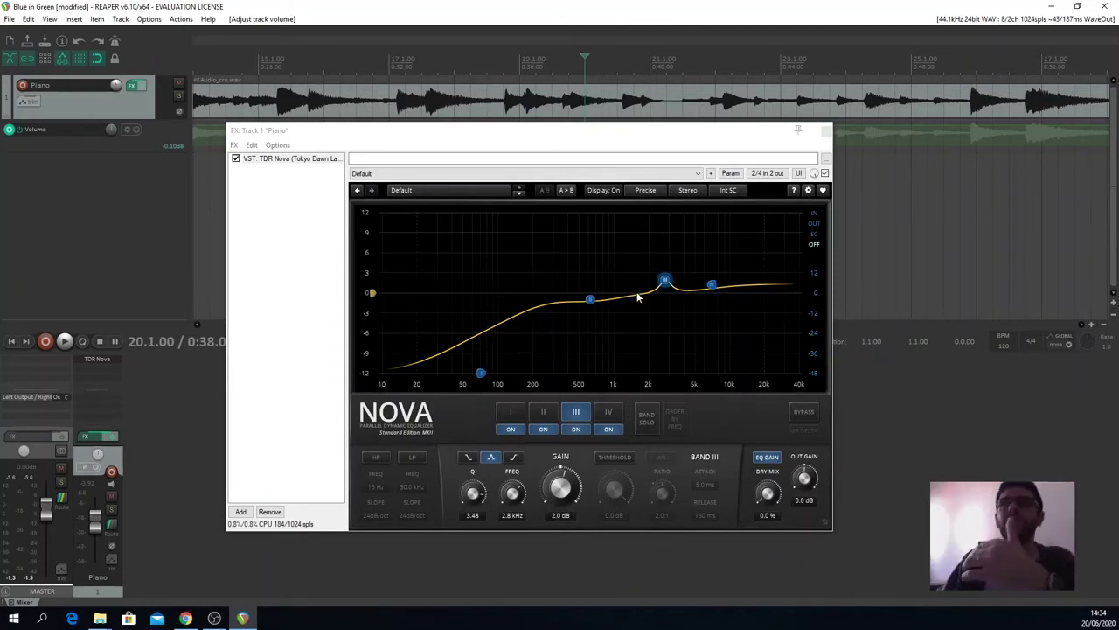
pyautogui.click(824, 132)
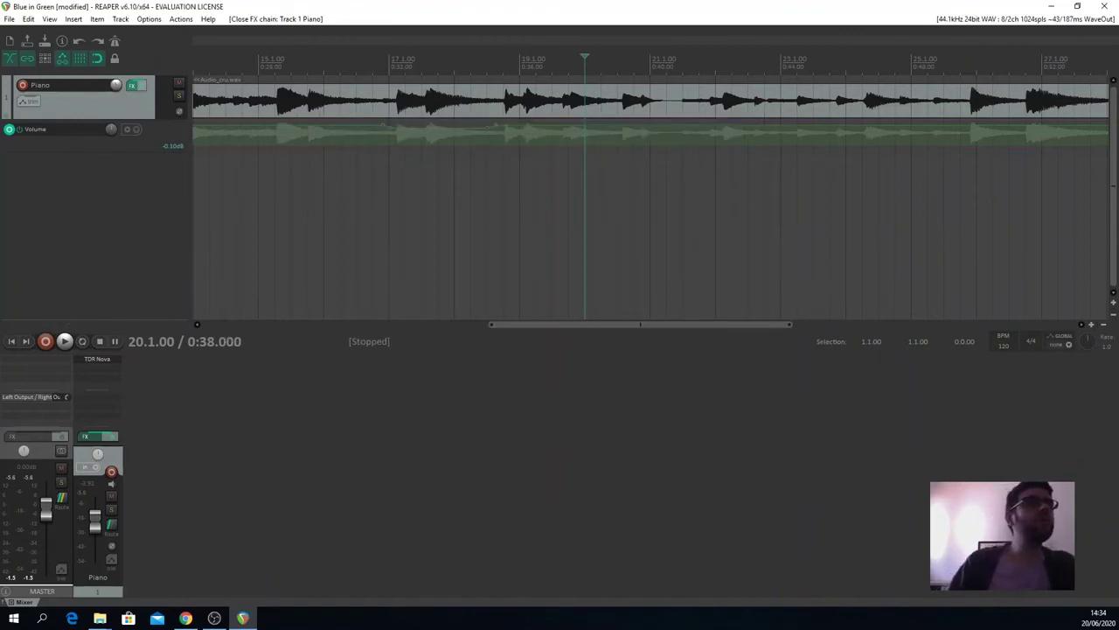
pyautogui.hotkey('alt', 'Tab')
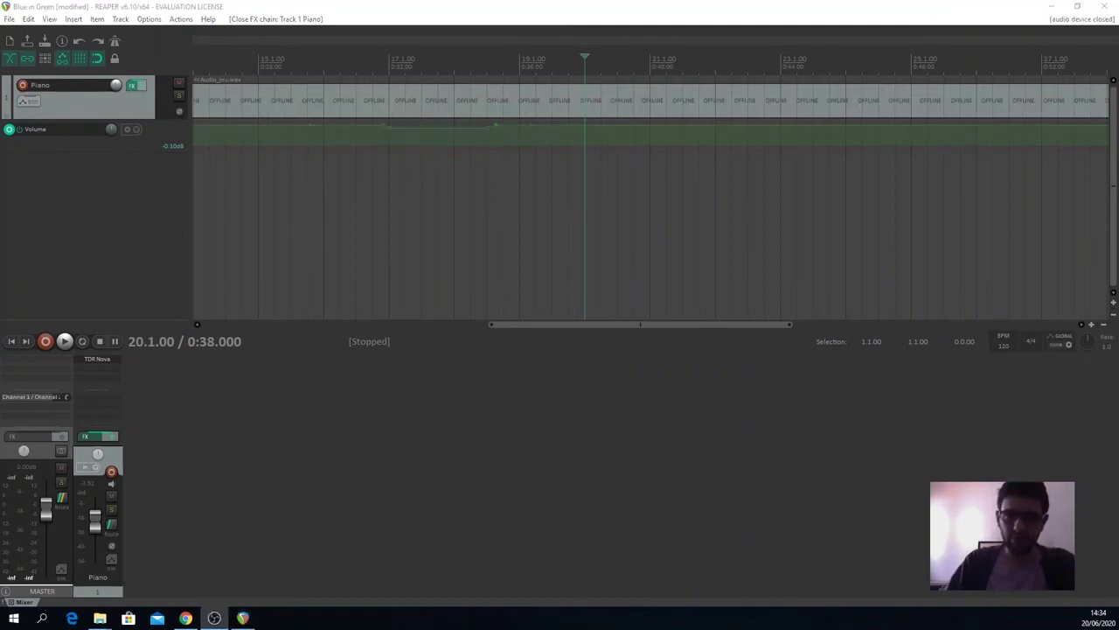
pyautogui.hotkey('alt', 'Tab')
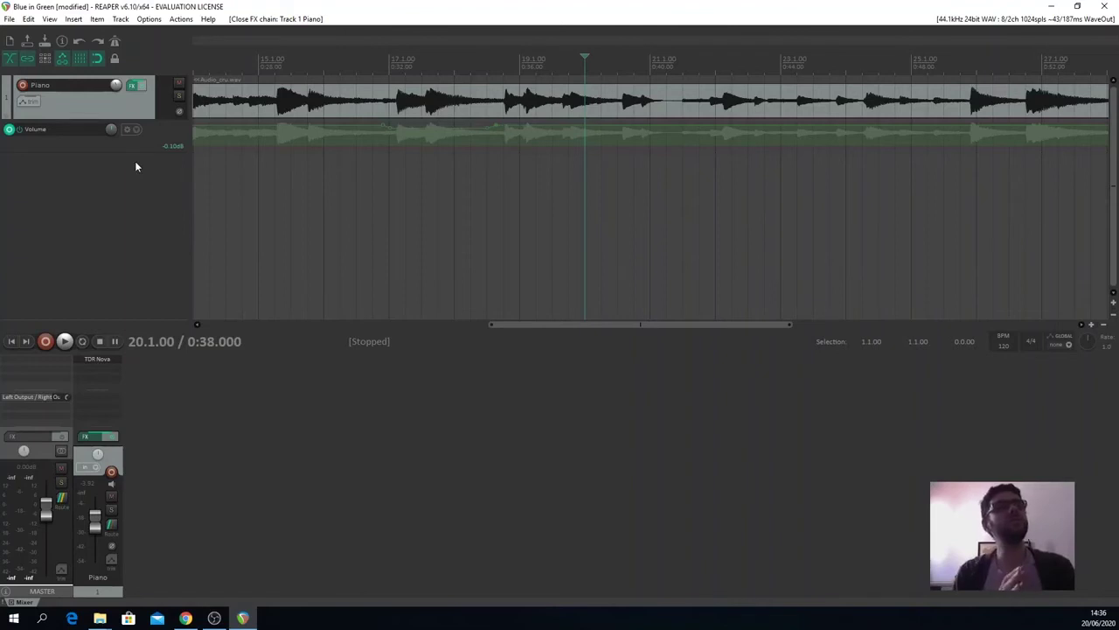
pyautogui.click(130, 87)
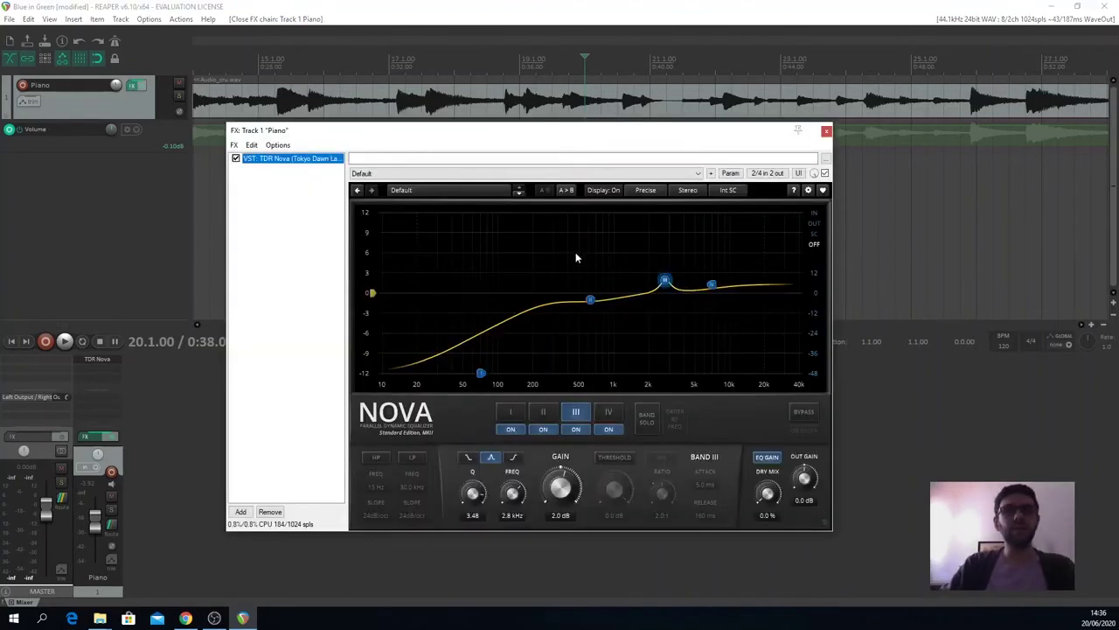
pyautogui.click(241, 512)
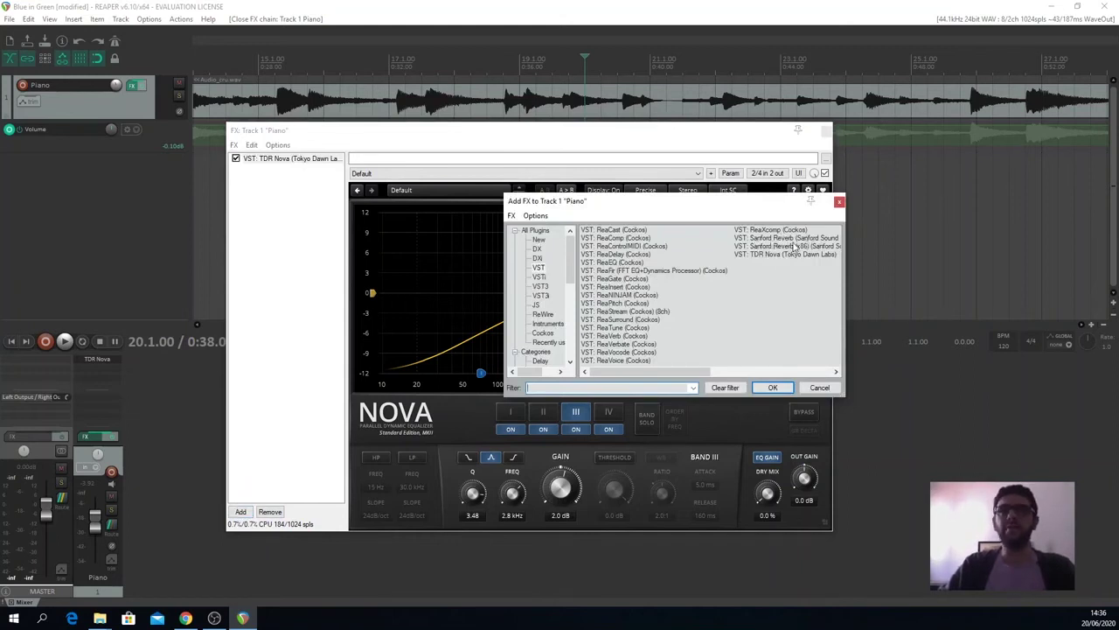
pyautogui.click(830, 387)
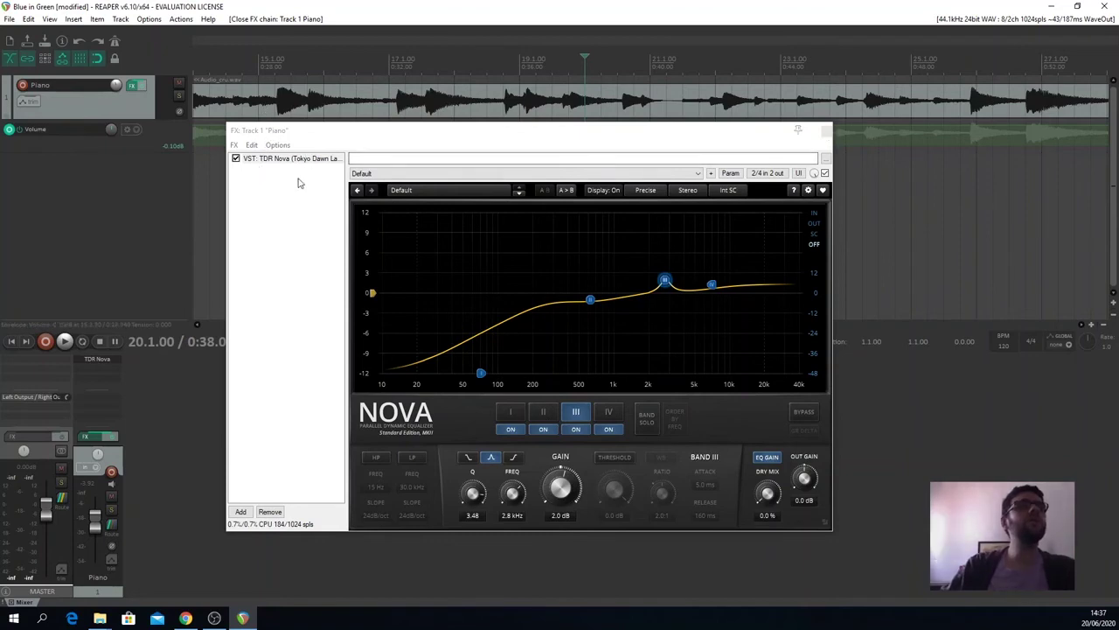
# Add the Sanford Reverb VST to the Piano track's FX chain and move the FX window clear of the track.
pyautogui.click(241, 512)
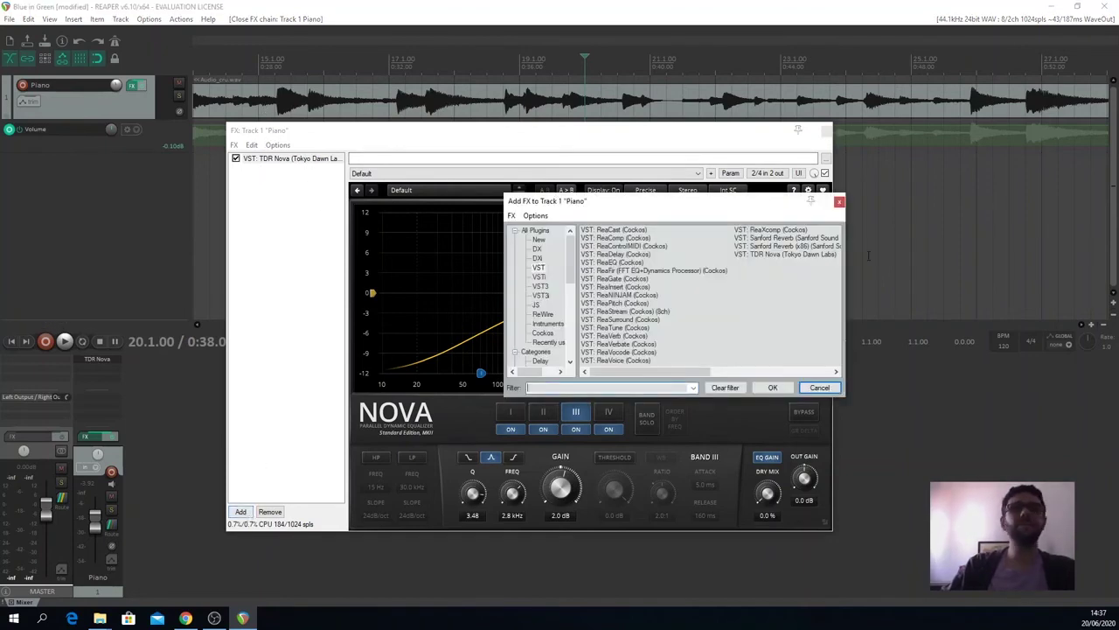
pyautogui.doubleClick(794, 238)
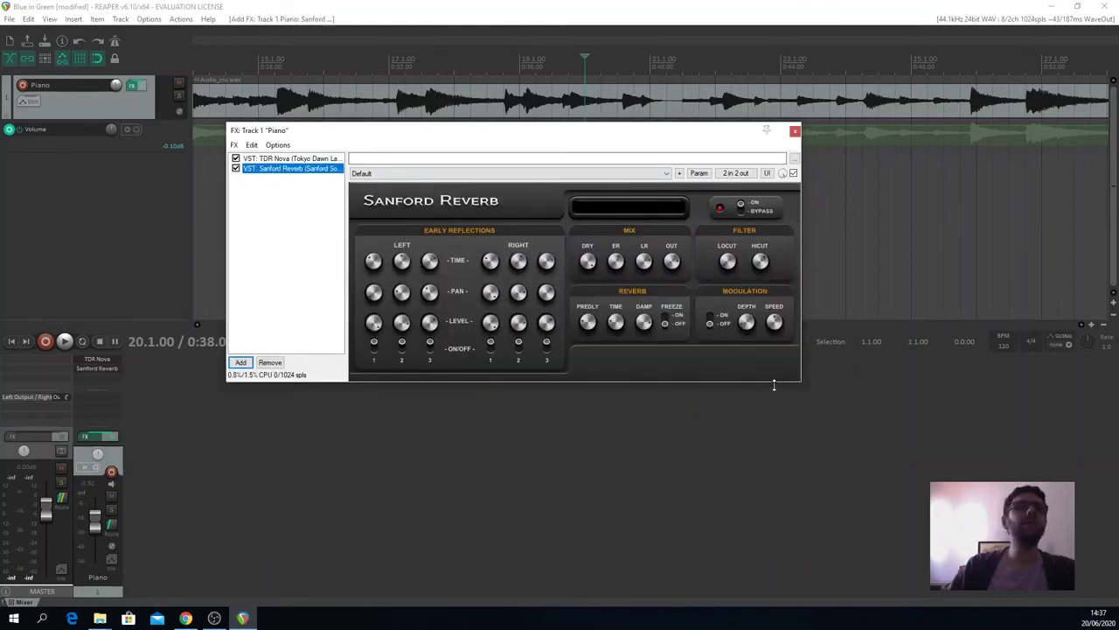
pyautogui.moveTo(682, 138); pyautogui.dragTo(656, 186)
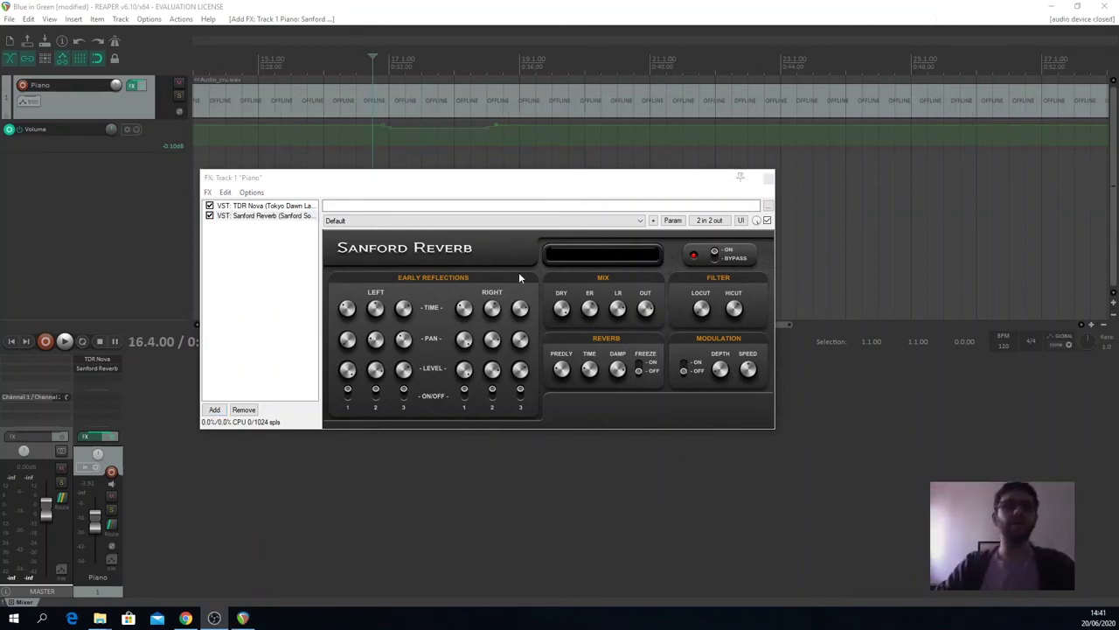
# Check the reverb's dry, LR and output levels and listen to the piano from bar 17.3.00.
pyautogui.click(561, 311)
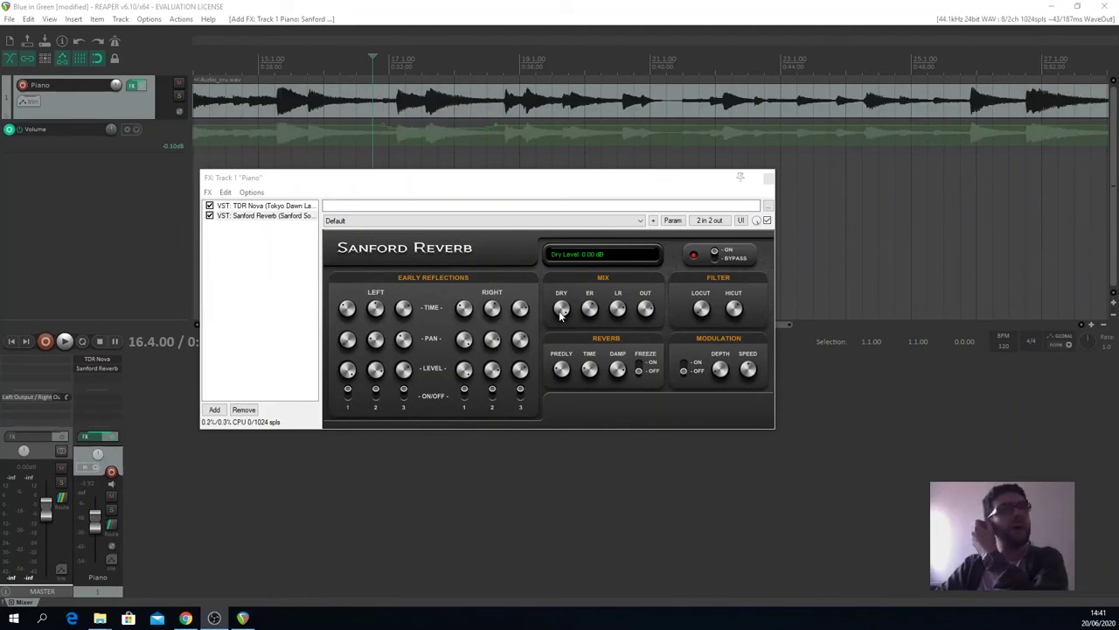
pyautogui.click(619, 310)
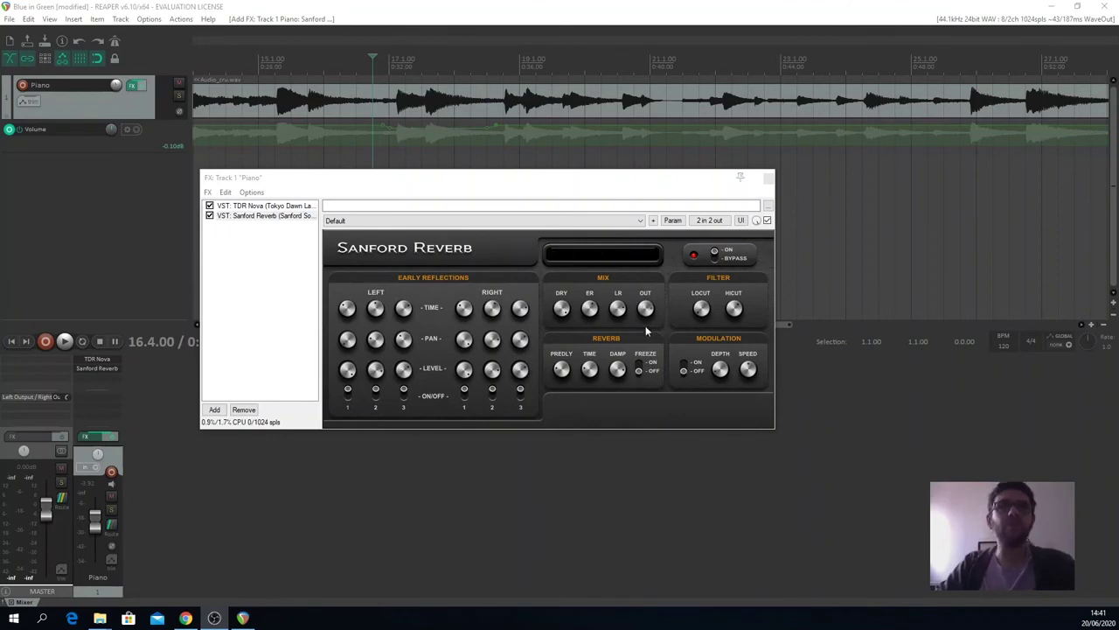
pyautogui.click(645, 312)
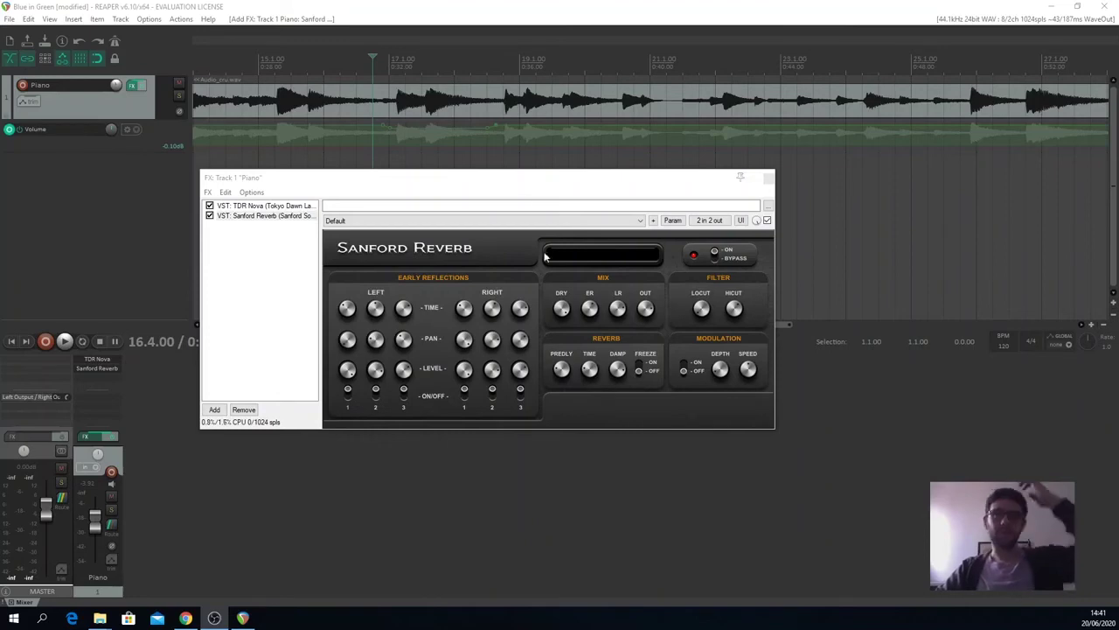
pyautogui.click(421, 61)
pyautogui.press('space')
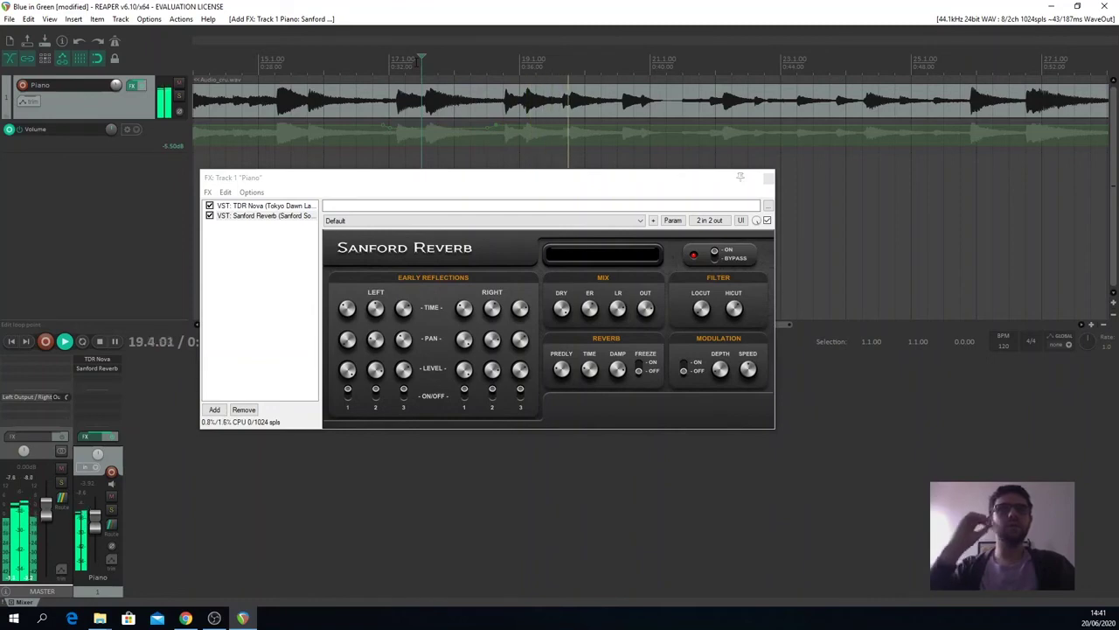
pyautogui.press('space')
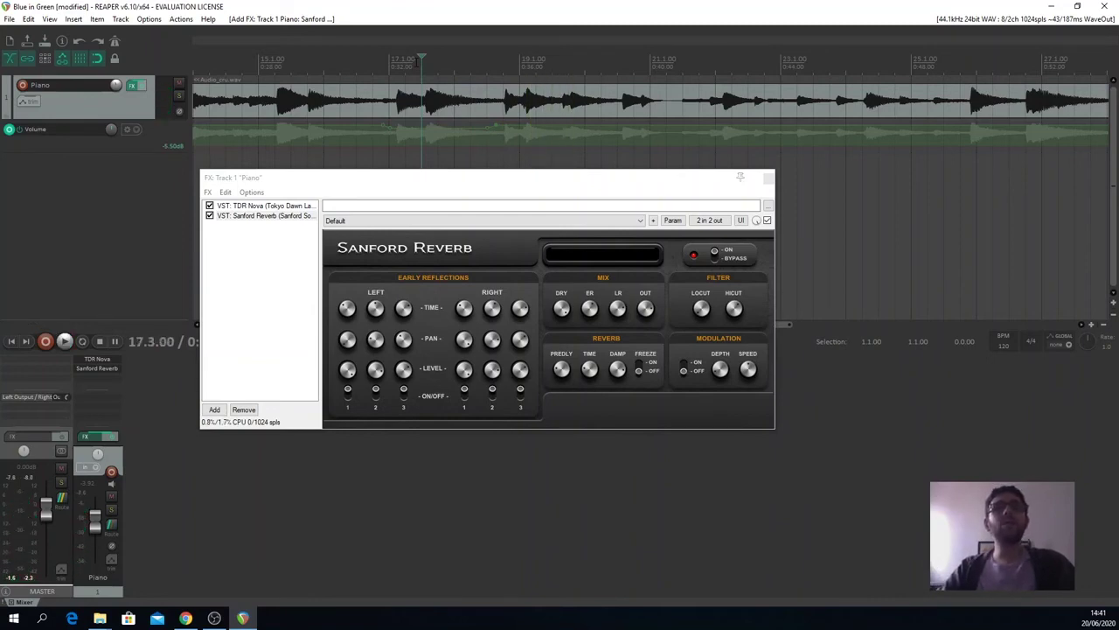
# Increase the Sanford Reverb's reverb time slightly.
pyautogui.click(501, 176)
pyautogui.moveTo(589, 370)
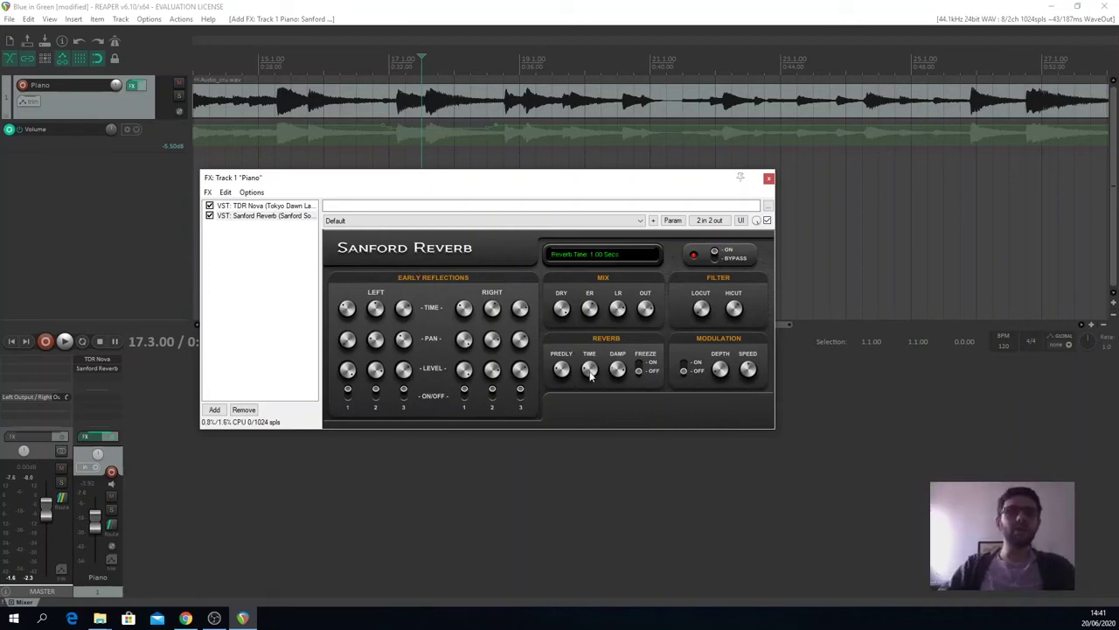
pyautogui.moveTo(590, 374); pyautogui.dragTo(590, 367)
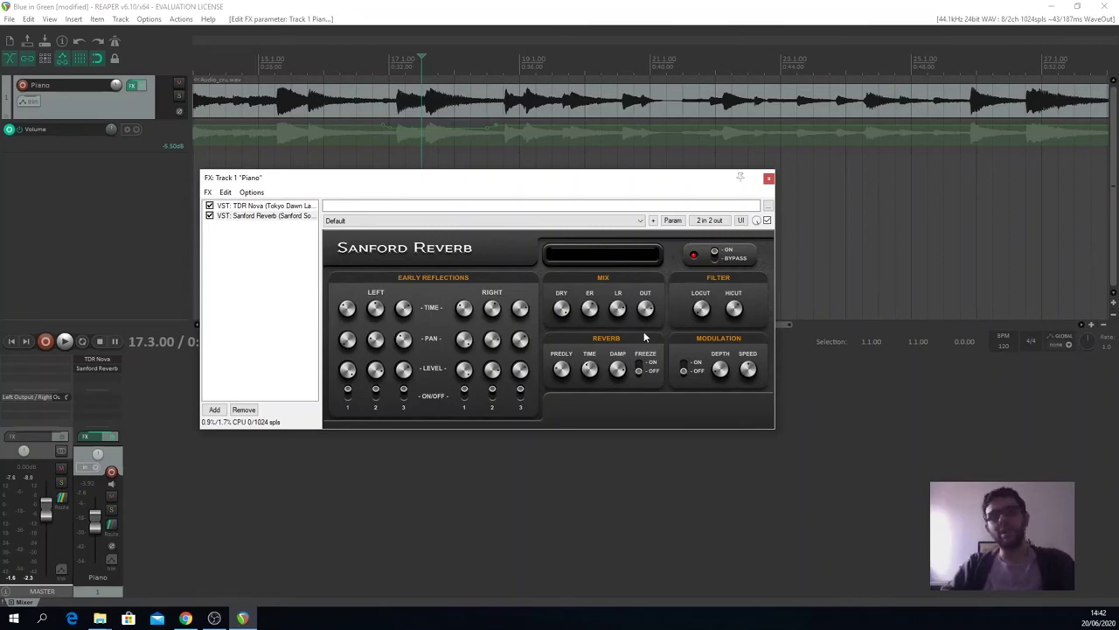
pyautogui.moveTo(562, 371)
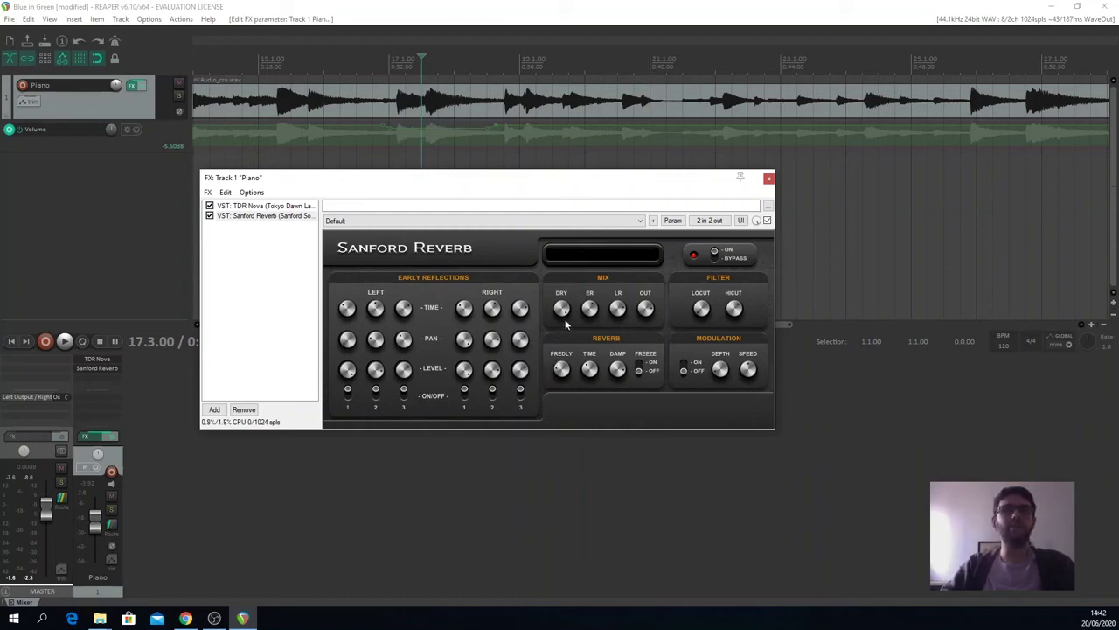
# Try the LR reverb level at about -43.9 dB and play the piano to hear it with almost no reverb.
pyautogui.moveTo(619, 310)
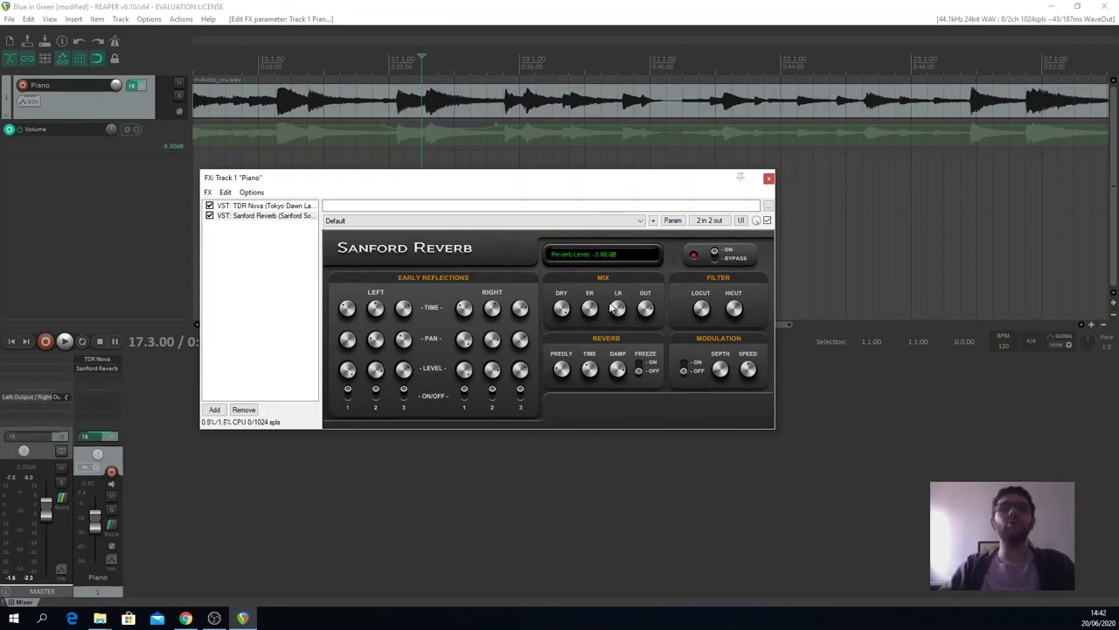
pyautogui.press('space')
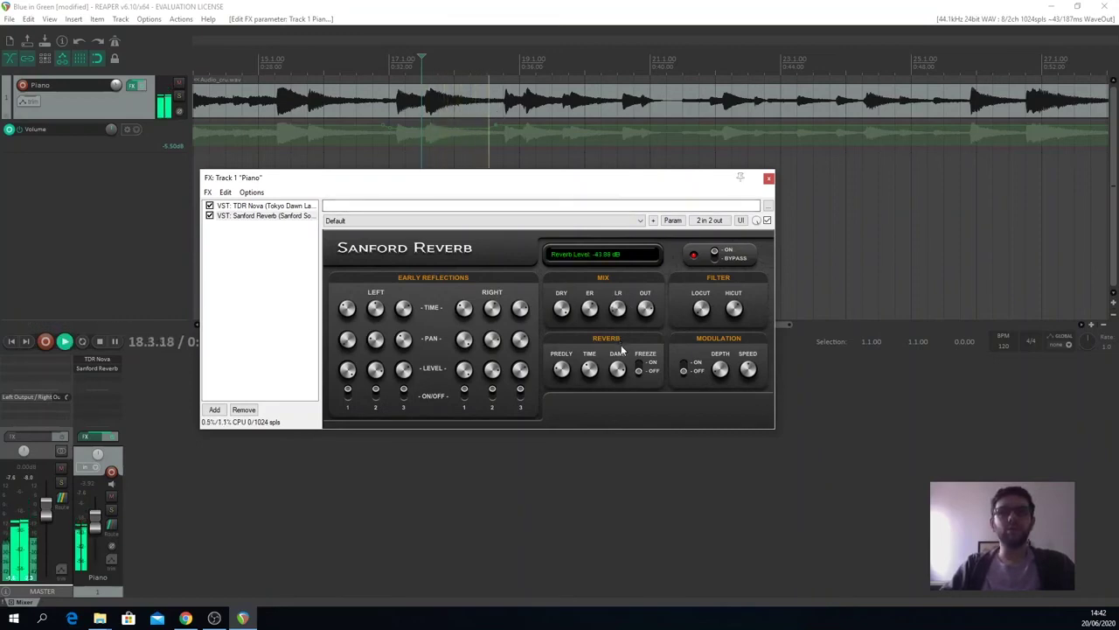
pyautogui.press('space')
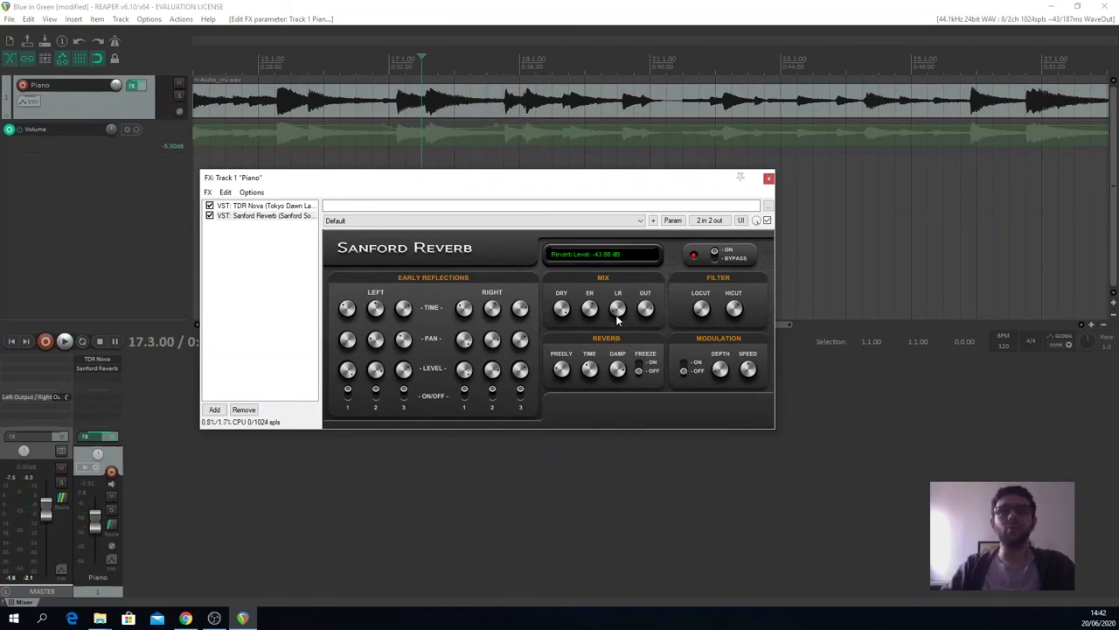
# Start playback and raise the LR reverb level while listening to the piano.
pyautogui.press('space')
pyautogui.moveTo(619, 312); pyautogui.dragTo(614, 273)
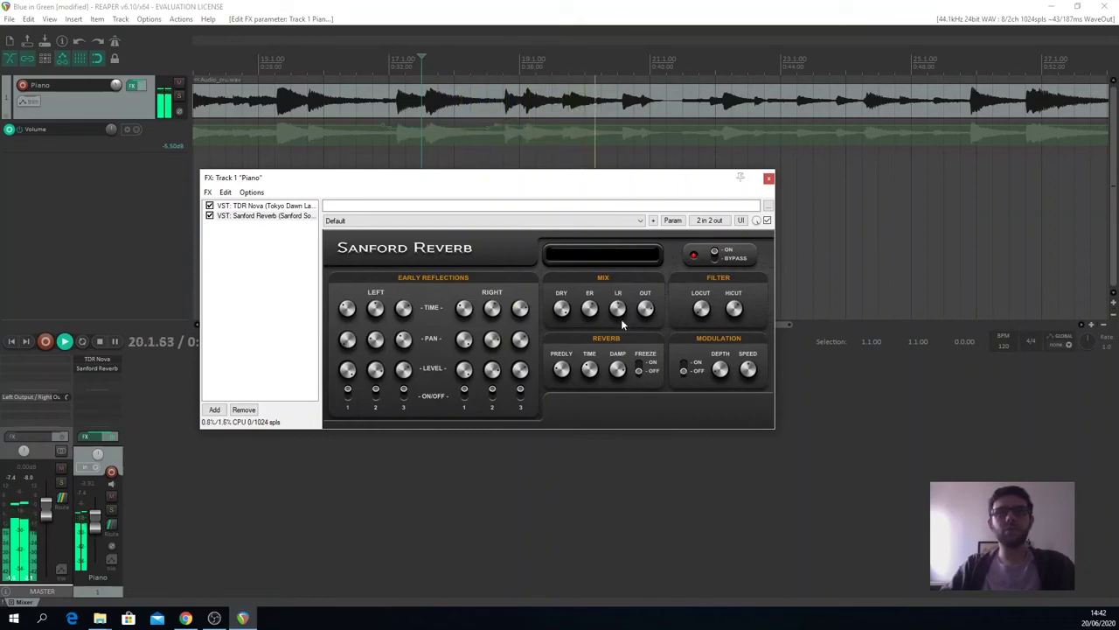
pyautogui.moveTo(650, 318)
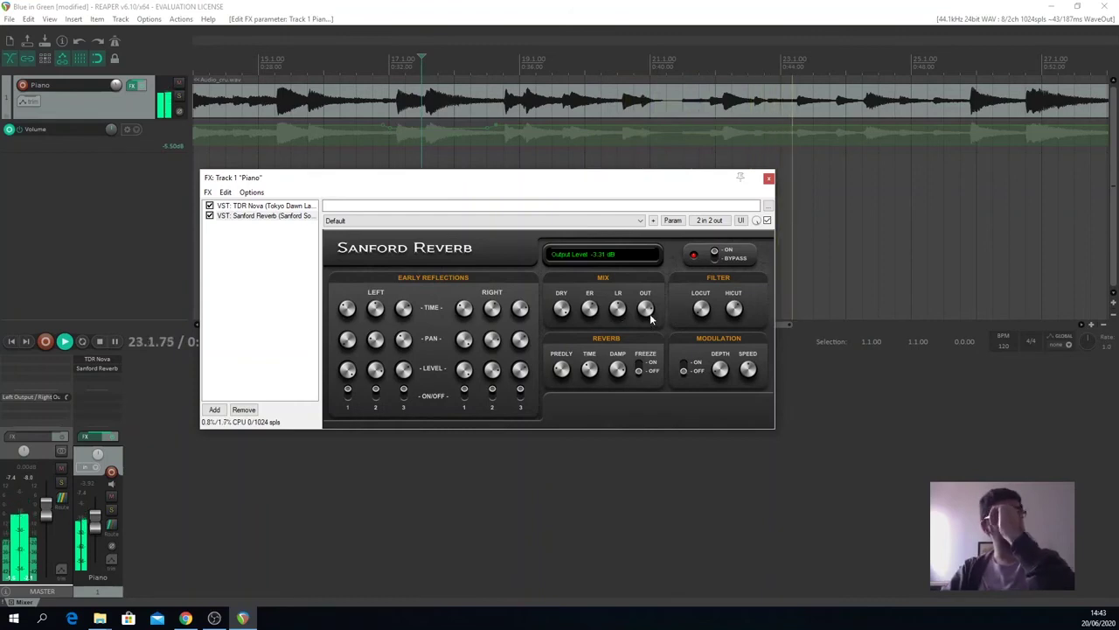
# Stop the piano playback and close the track's effects window.
pyautogui.moveTo(599, 365)
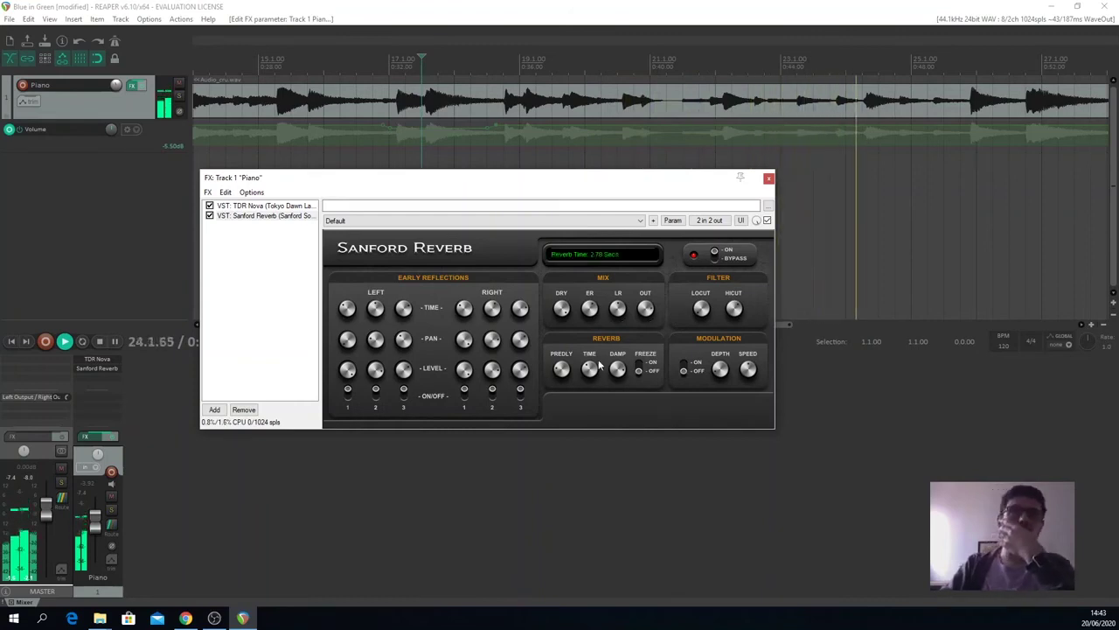
pyautogui.press('space')
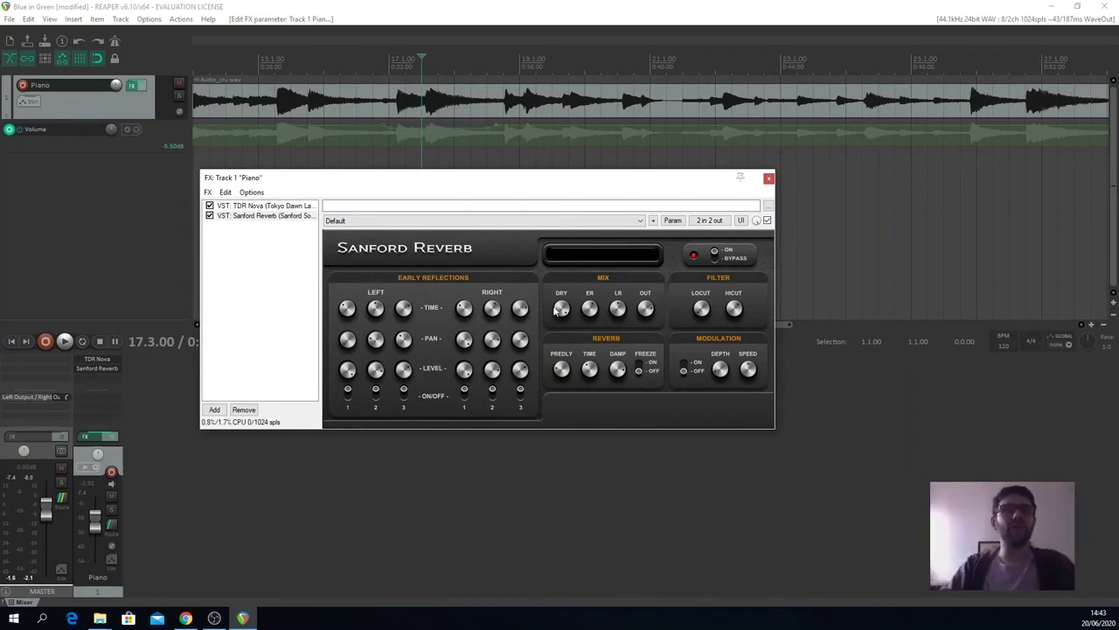
pyautogui.moveTo(617, 305)
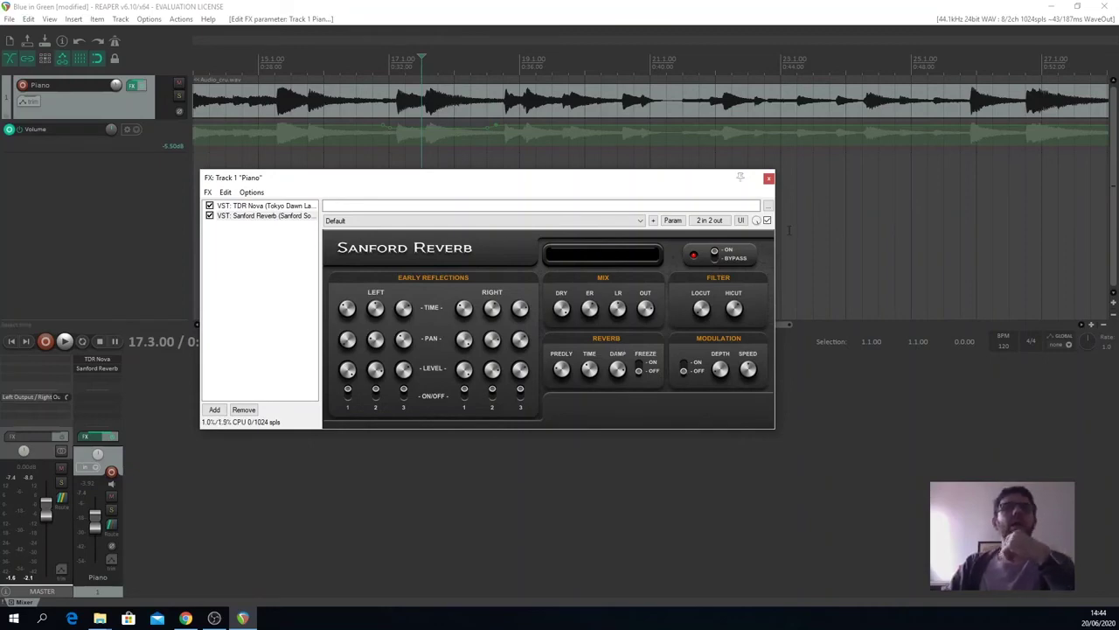
pyautogui.click(769, 179)
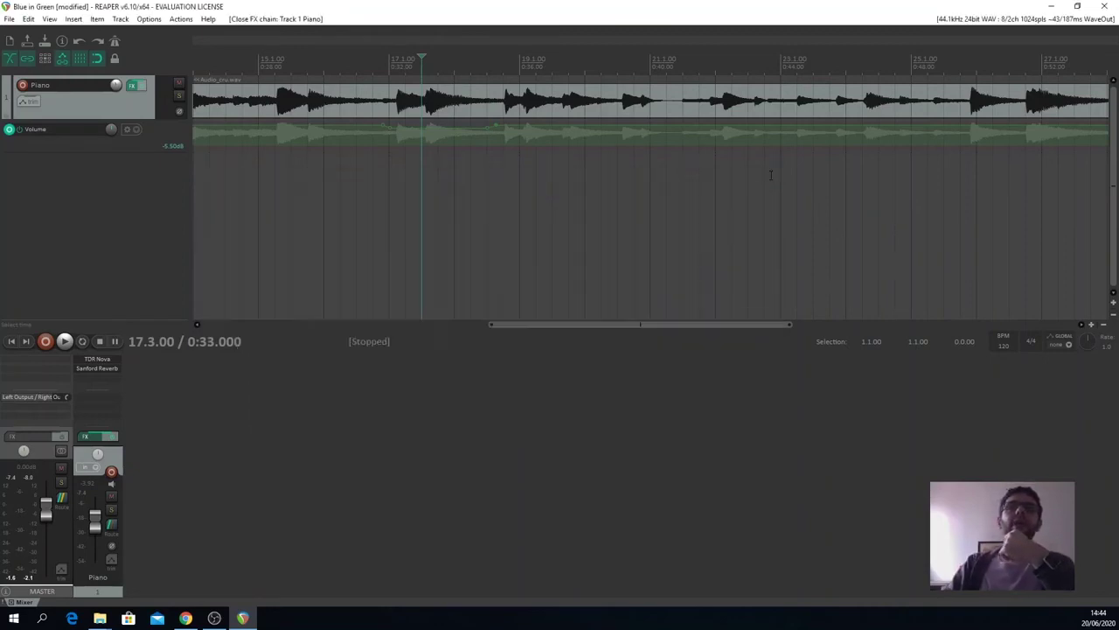
# Place the edit cursor at 21.2.00 and briefly play the processed piano from there.
pyautogui.click(662, 217)
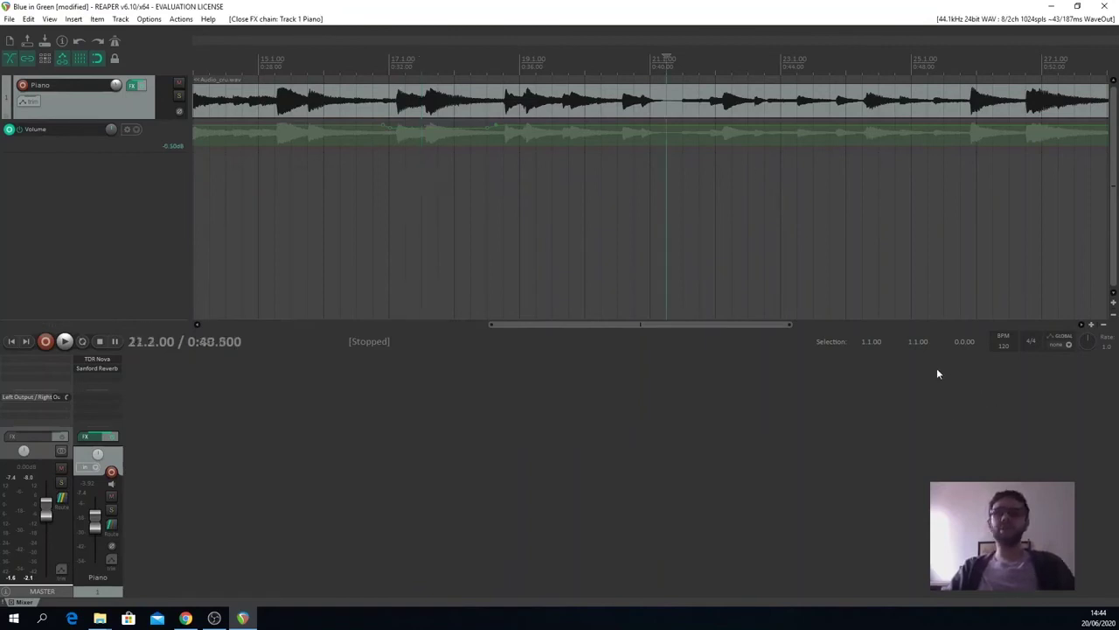
pyautogui.moveTo(487, 324); pyautogui.dragTo(266, 325)
pyautogui.hscroll(15, 568, 227)
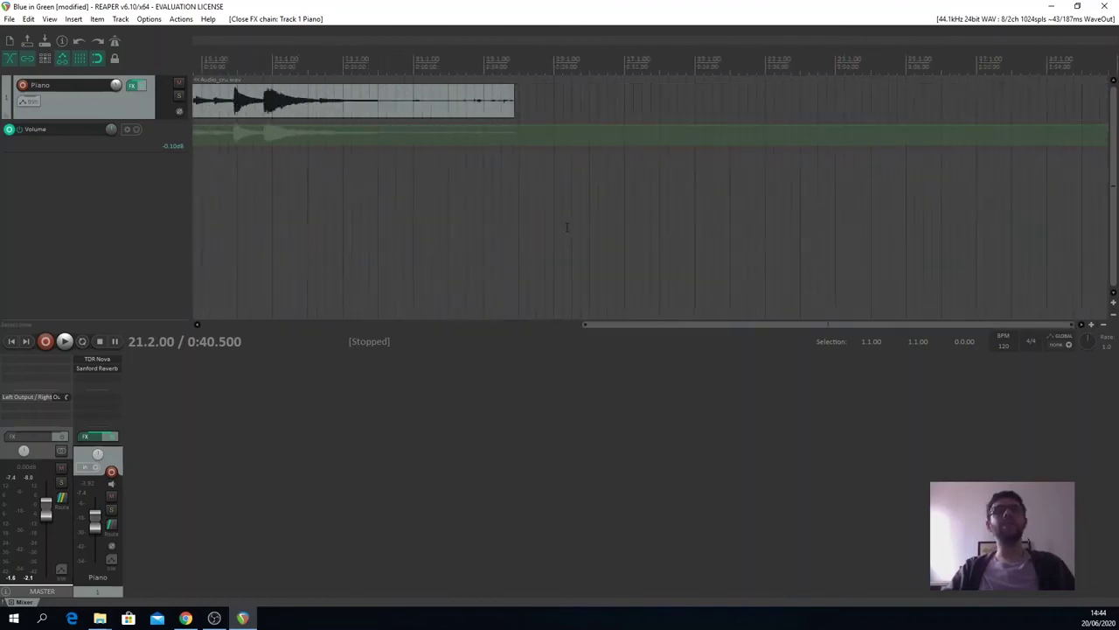
pyautogui.hscroll(-4, 568, 227)
pyautogui.hscroll(-6, 568, 226)
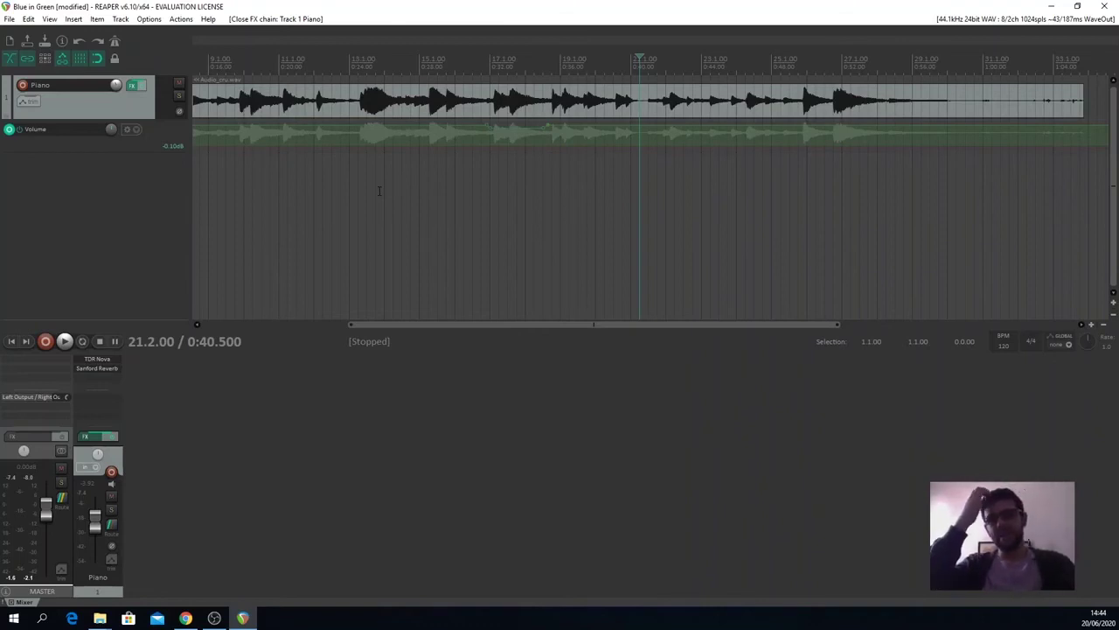
pyautogui.press('space')
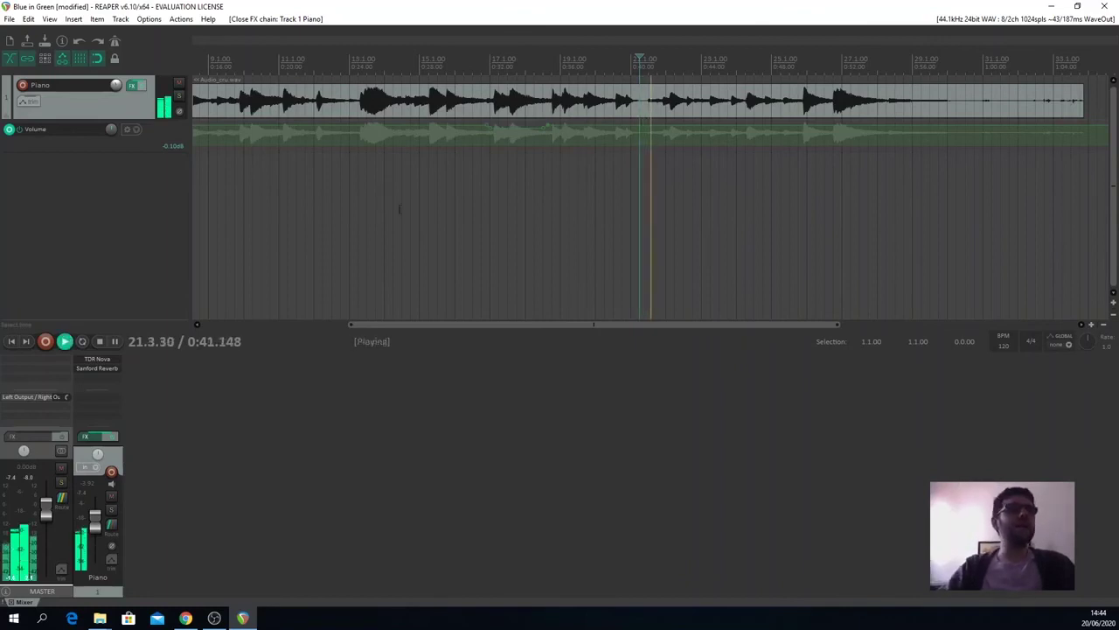
pyautogui.press('space')
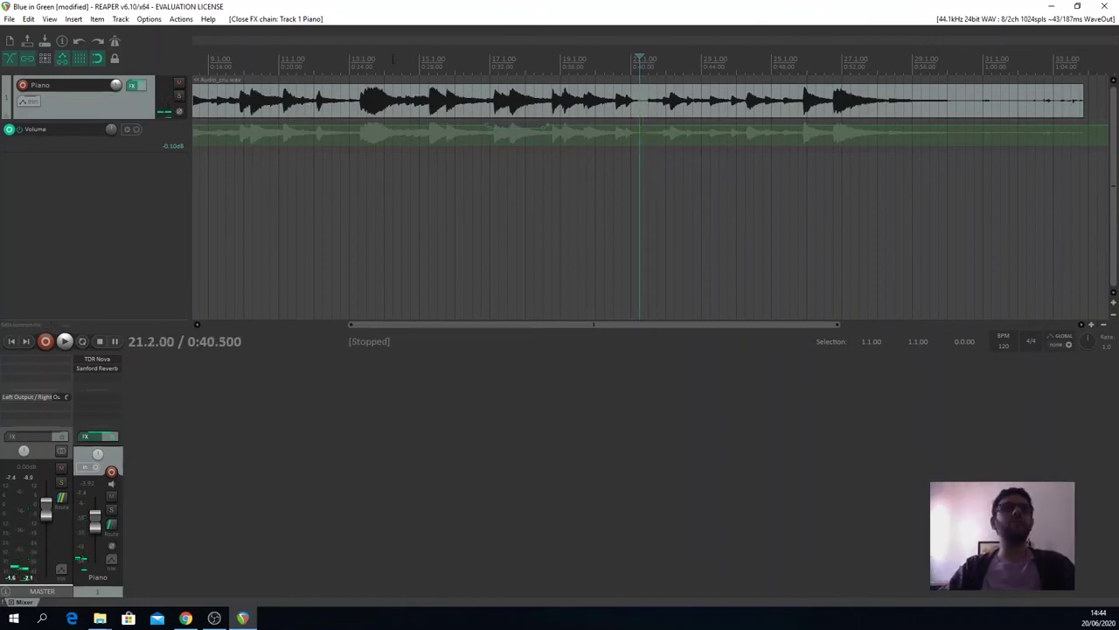
# Listen to the processed piano from 13.3.00 and stop playback.
pyautogui.click(367, 60)
pyautogui.press('space')
pyautogui.press('space')
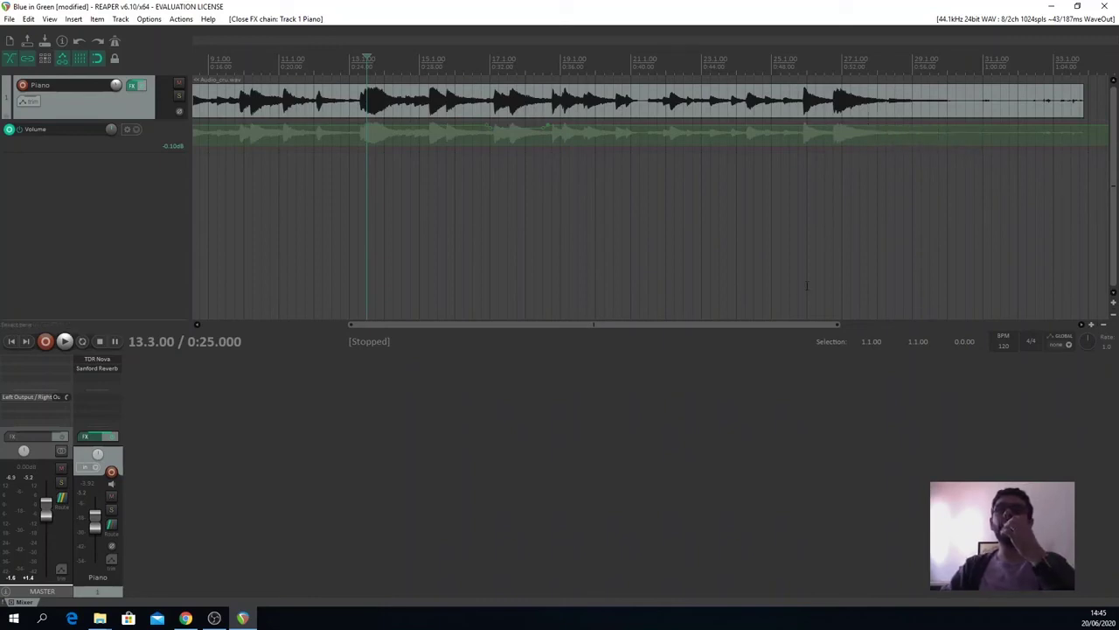
# Bring the whole piano item into view and listen to it from 2.3.00.
pyautogui.moveTo(350, 326); pyautogui.dragTo(203, 325)
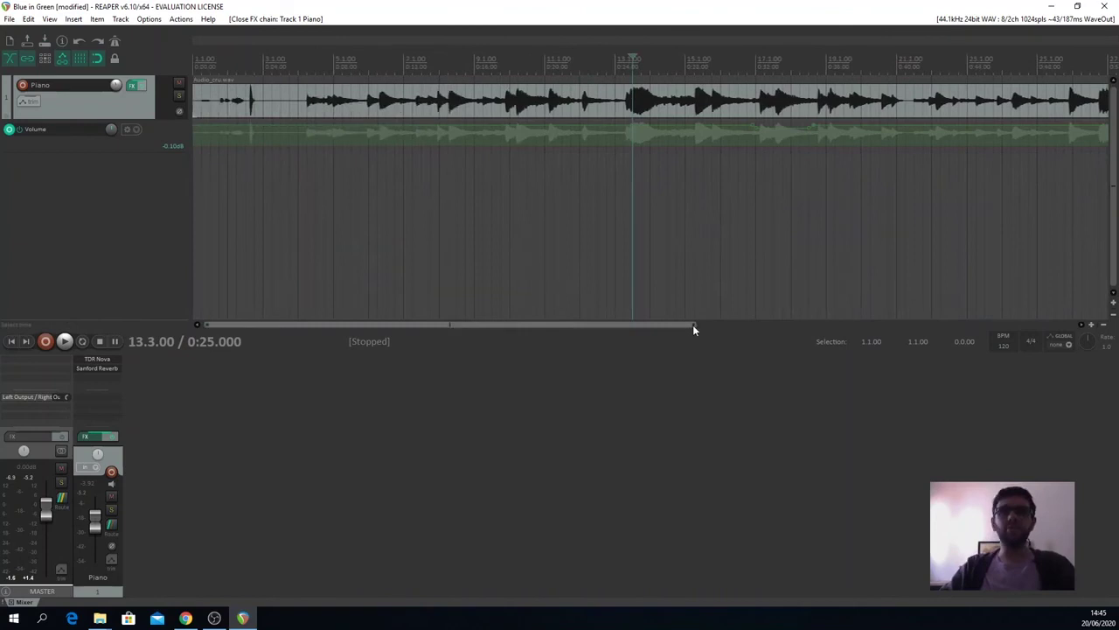
pyautogui.moveTo(694, 324); pyautogui.dragTo(863, 324)
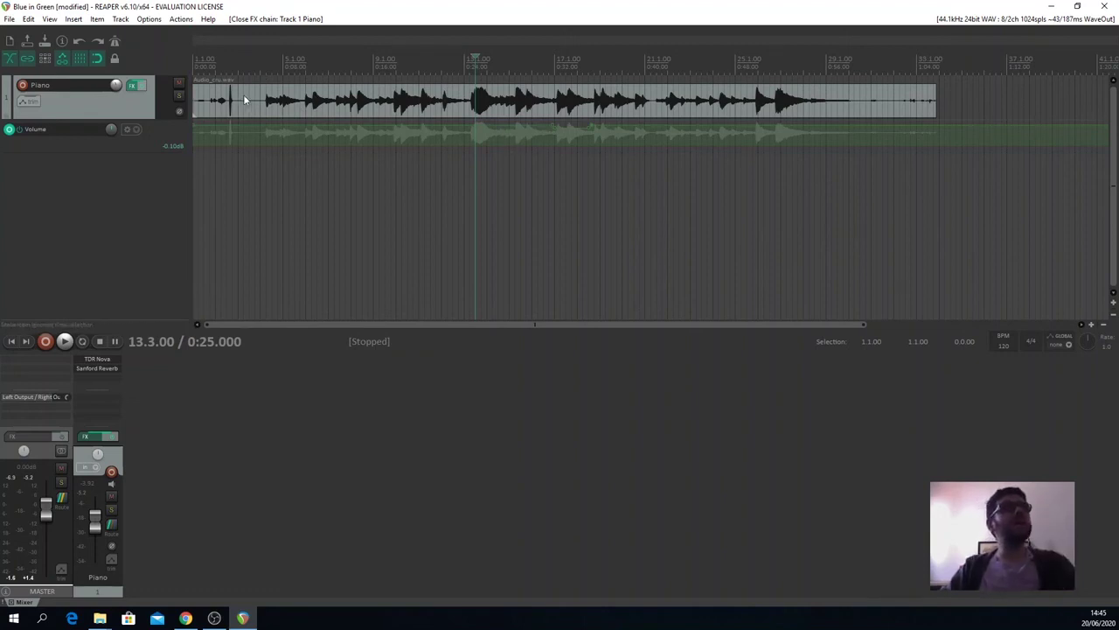
pyautogui.click(225, 63)
pyautogui.press('space')
pyautogui.press('space')
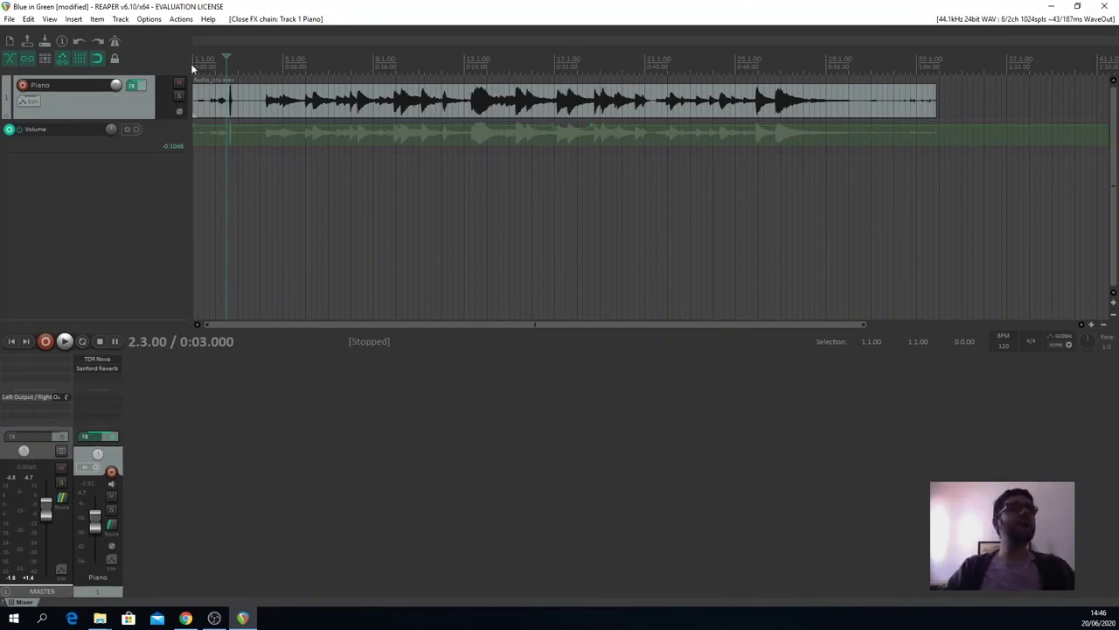
# Make a time selection over the whole piano item from 1.1.00 to 34.1.00 and set the render bounds to Time selection.
pyautogui.moveTo(196, 100); pyautogui.dragTo(938, 104)
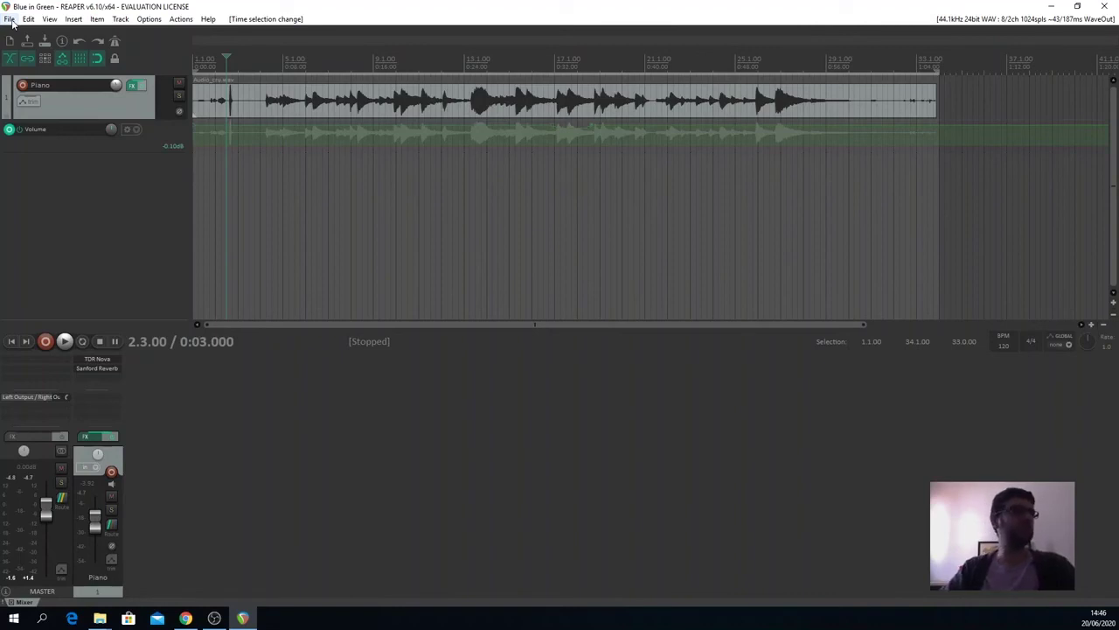
pyautogui.click(10, 19)
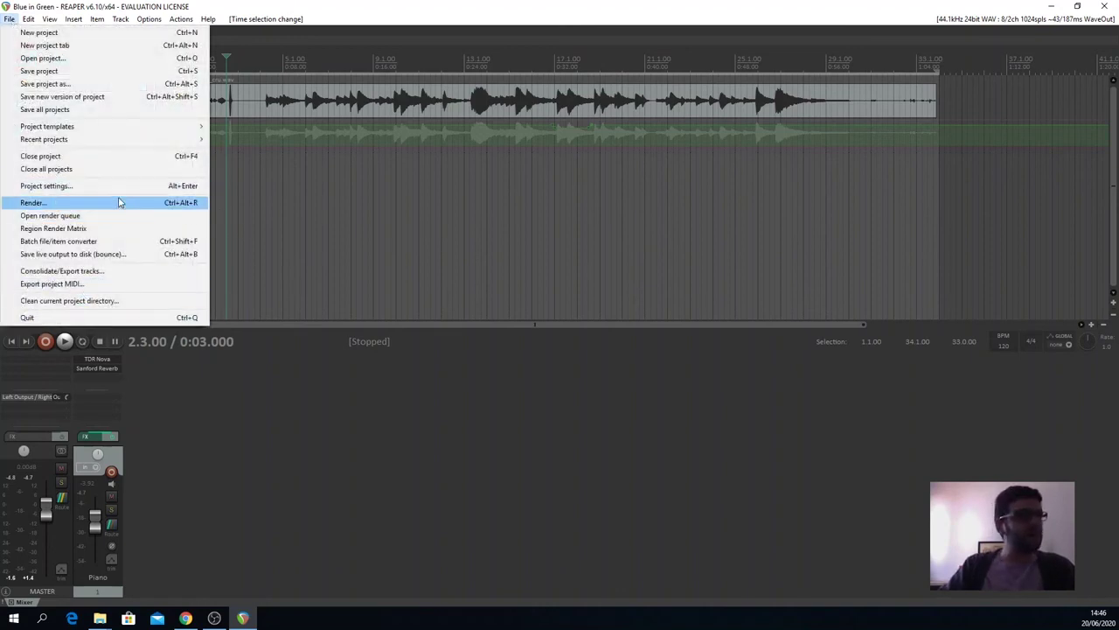
pyautogui.click(92, 204)
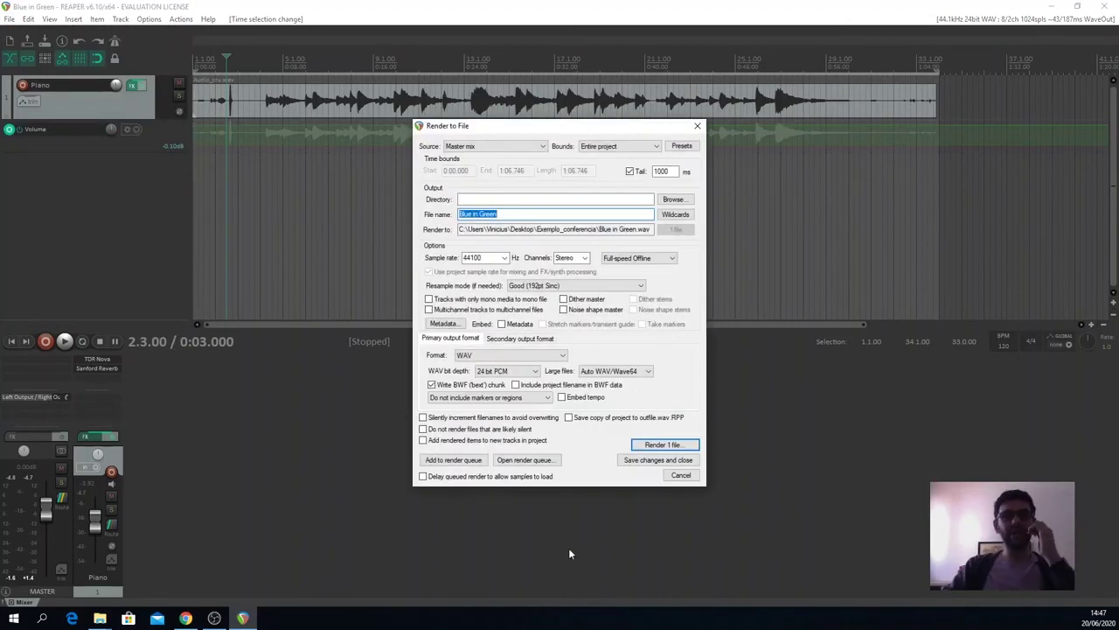
pyautogui.moveTo(519, 125); pyautogui.dragTo(470, 109)
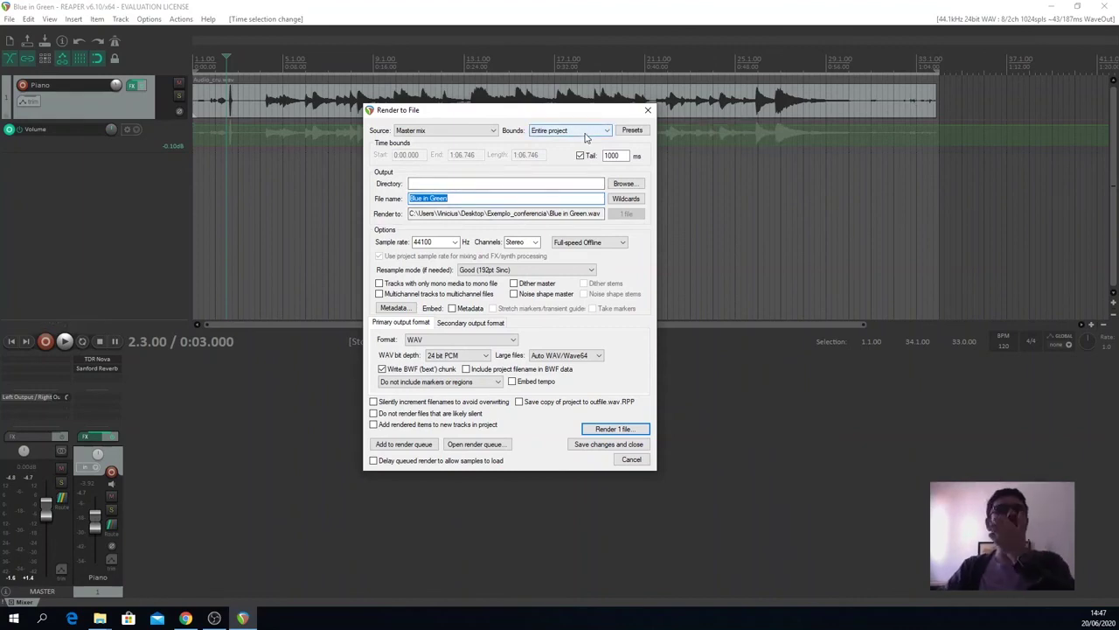
pyautogui.click(608, 131)
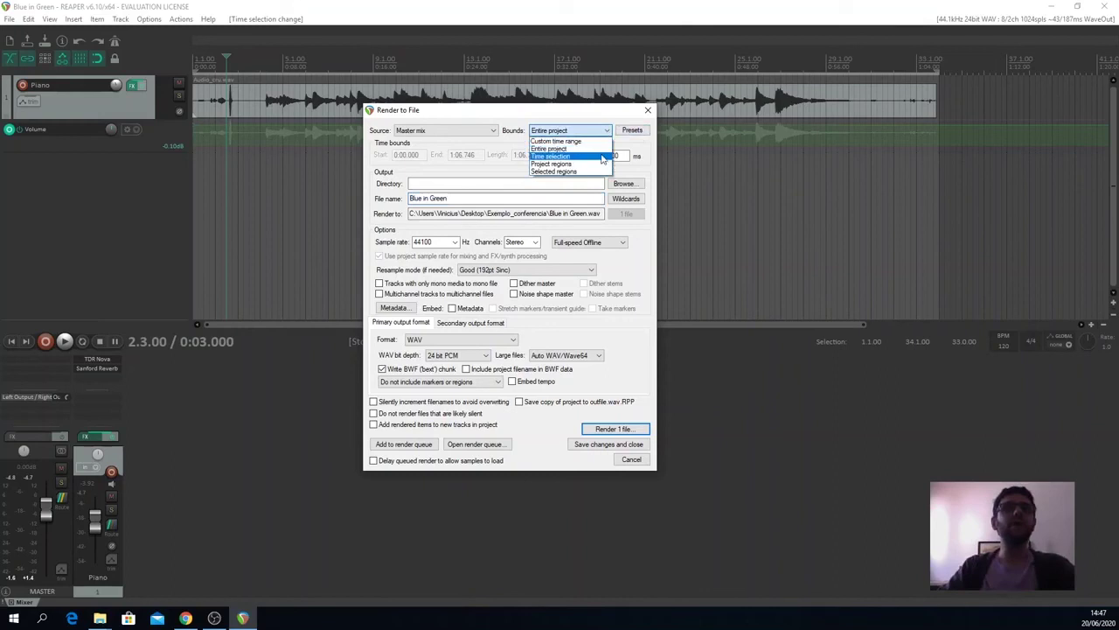
pyautogui.click(602, 156)
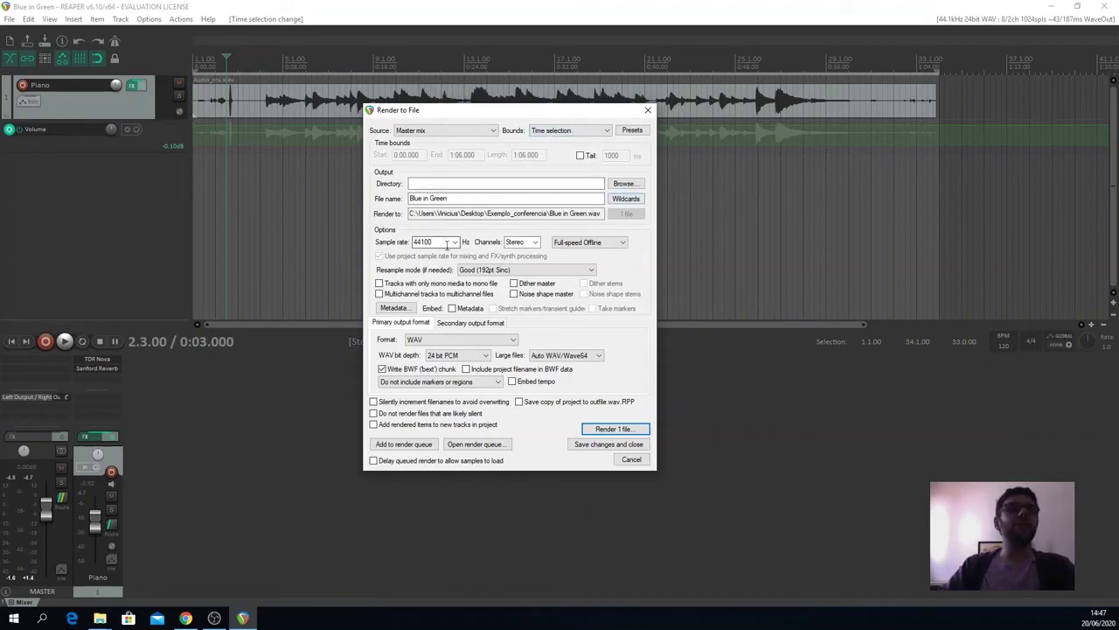
# Set the render sample rate to 44100 Hz and the WAV bit depth to 16 bit PCM, keeping WAV as the format.
pyautogui.click(453, 243)
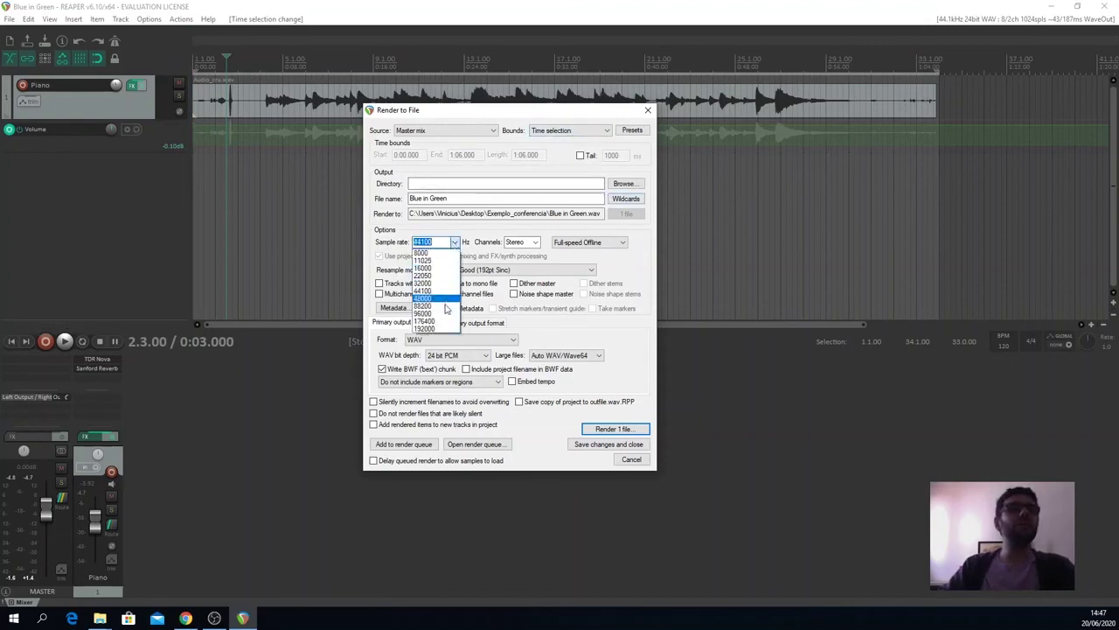
pyautogui.click(443, 291)
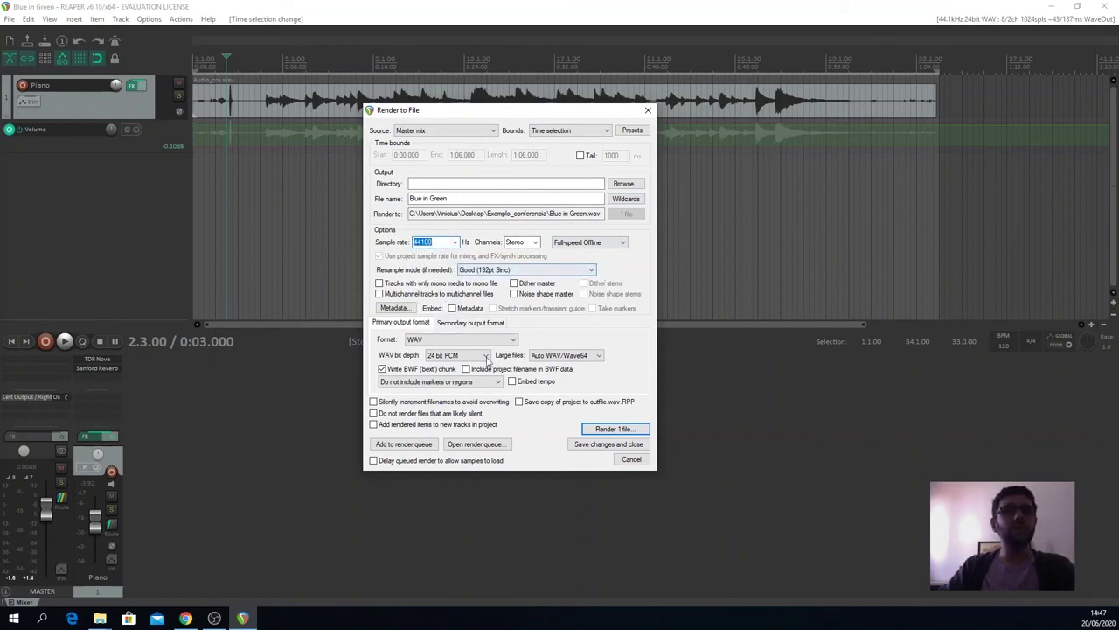
pyautogui.click(485, 357)
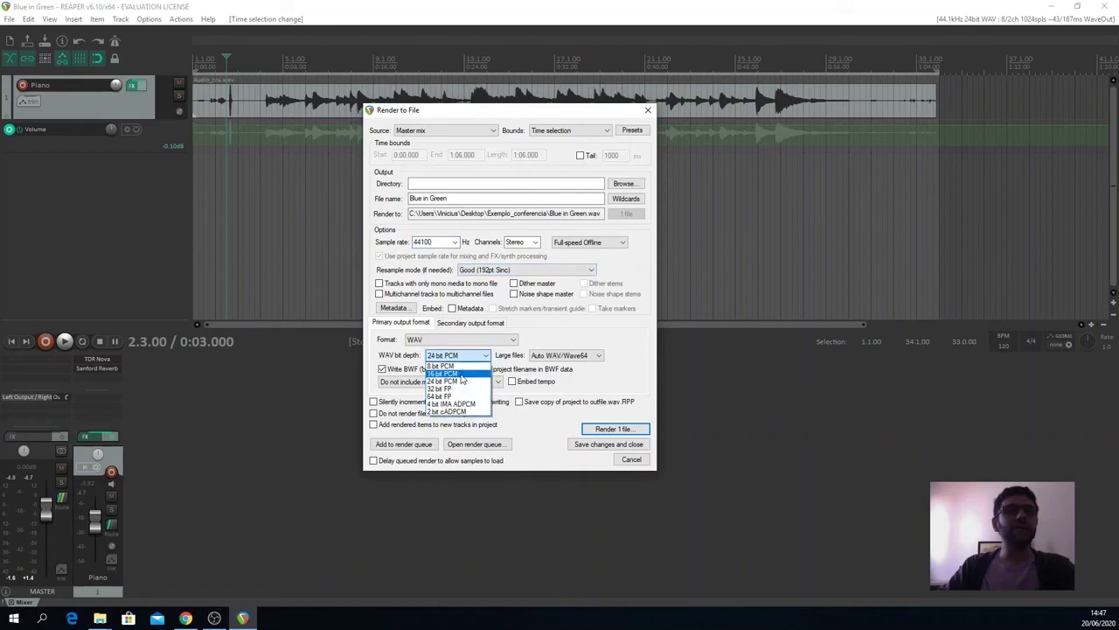
pyautogui.click(446, 373)
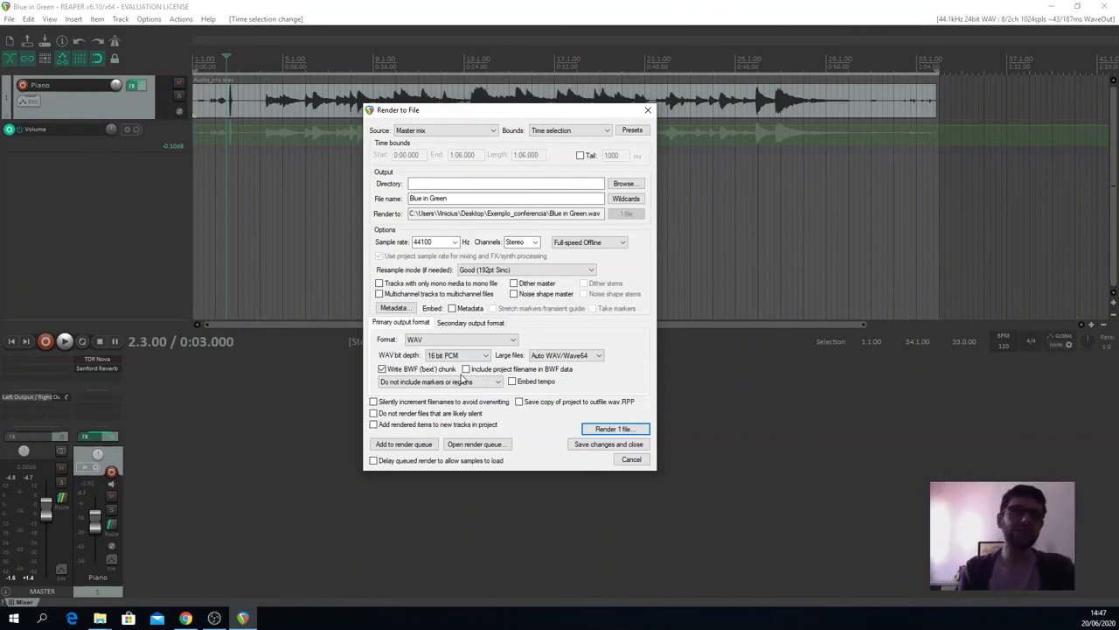
pyautogui.click(510, 343)
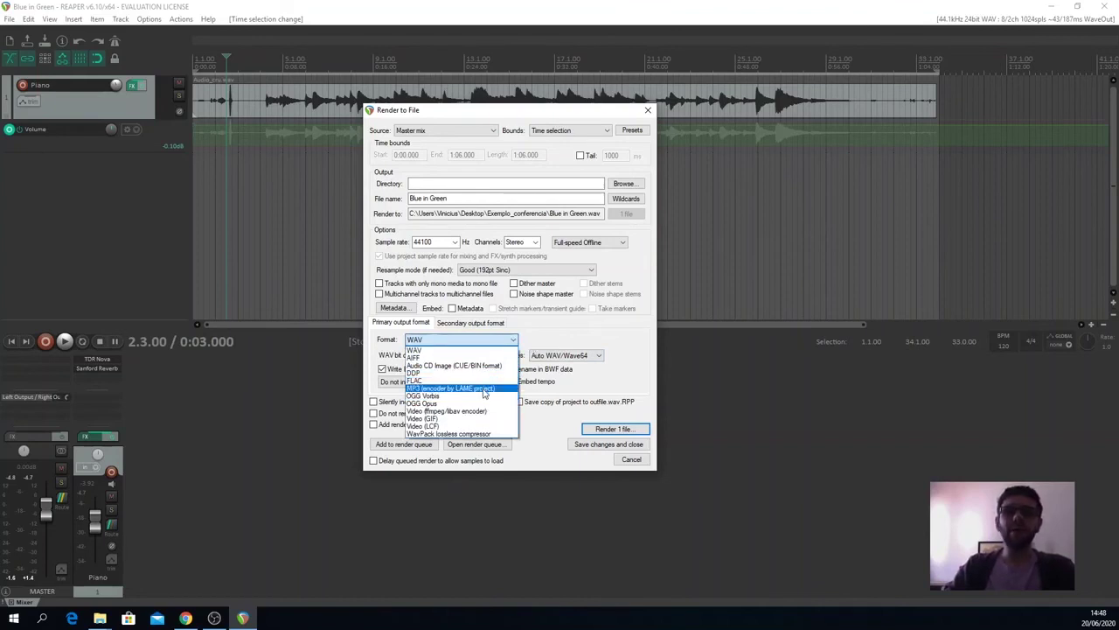
pyautogui.click(569, 345)
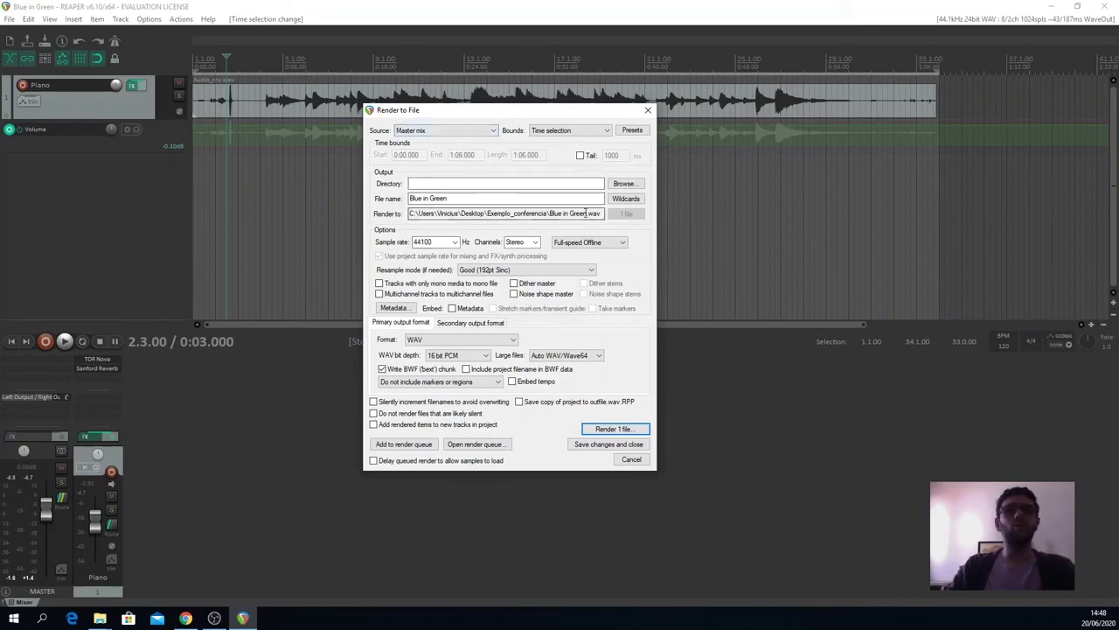
# Name the output file Blue in Green_processado and render it.
pyautogui.click(452, 198)
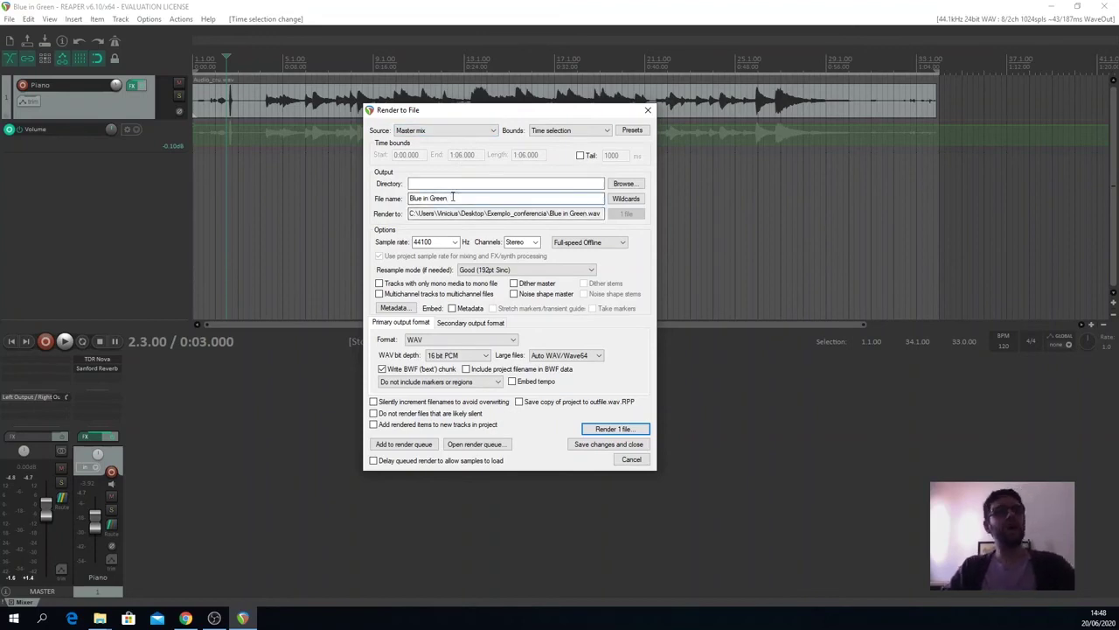
pyautogui.write('_processado')
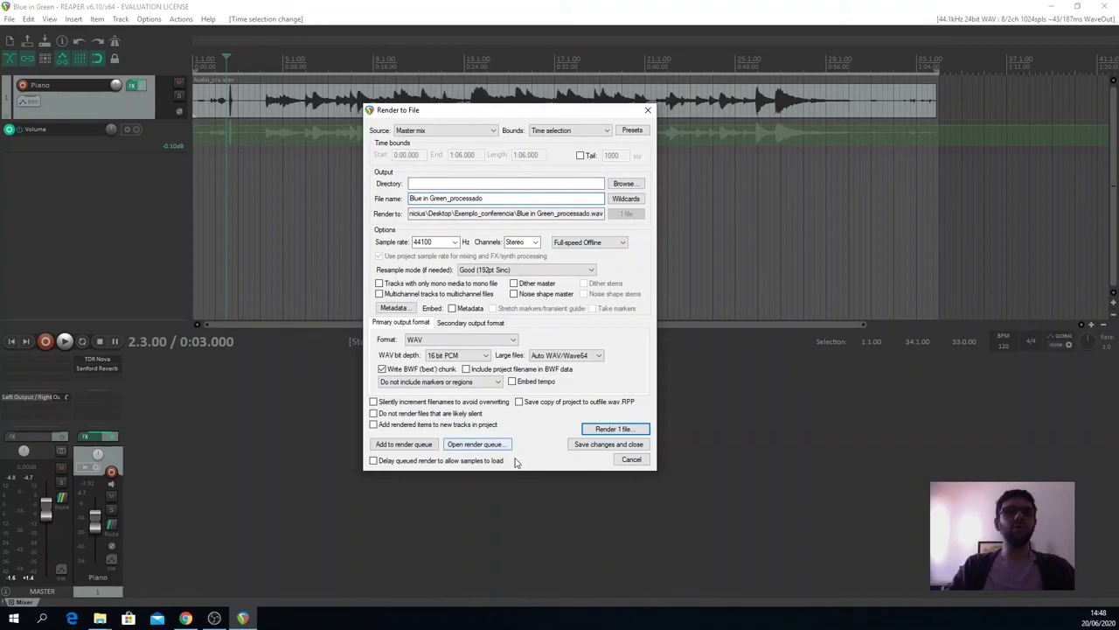
pyautogui.click(616, 428)
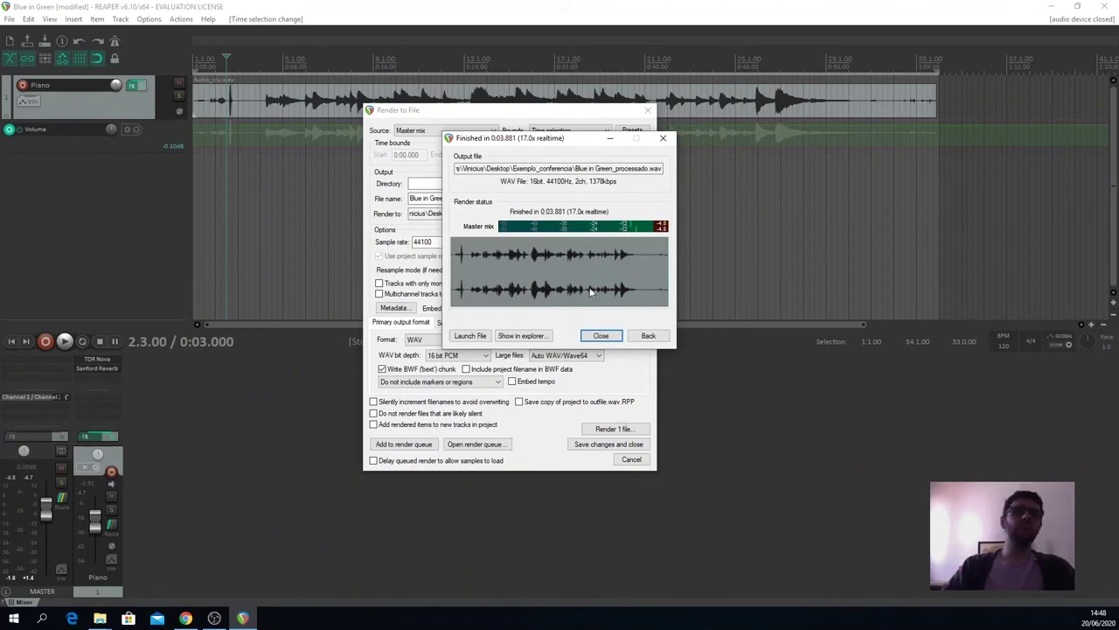
# Locate the rendered Blue in Green_processado file in its folder, listen to several passages in the music player, and close both windows.
pyautogui.click(486, 338)
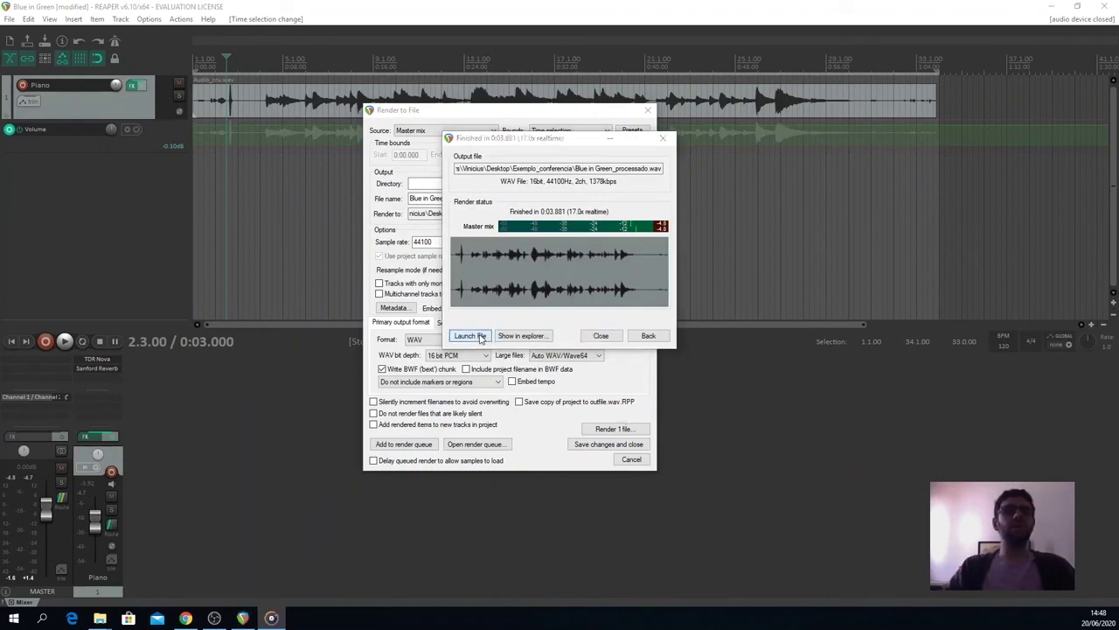
pyautogui.click(522, 338)
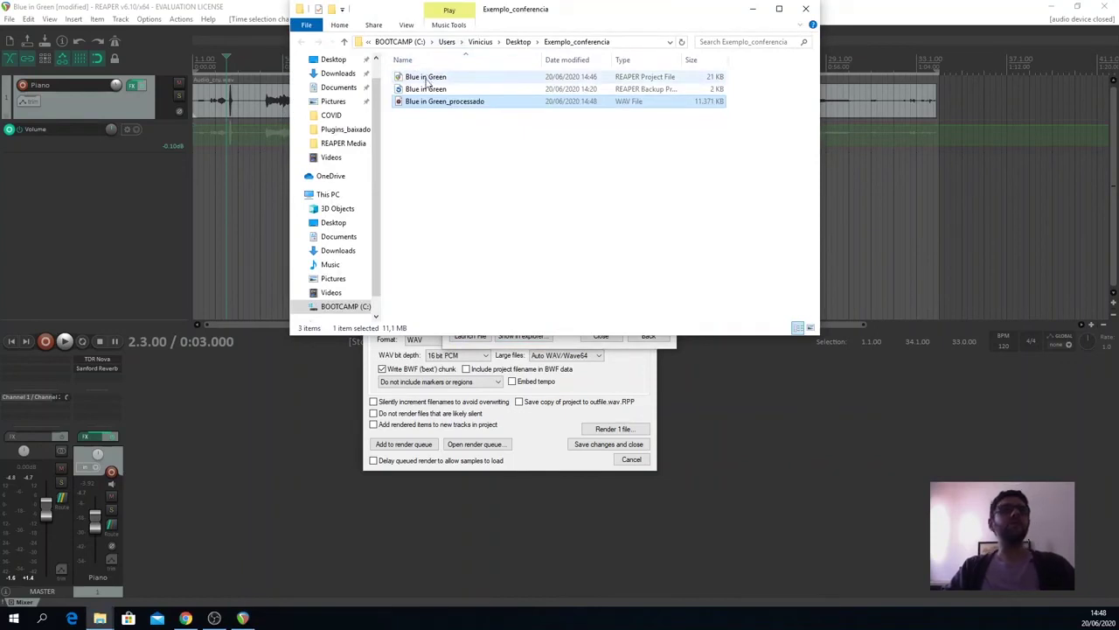
pyautogui.doubleClick(498, 102)
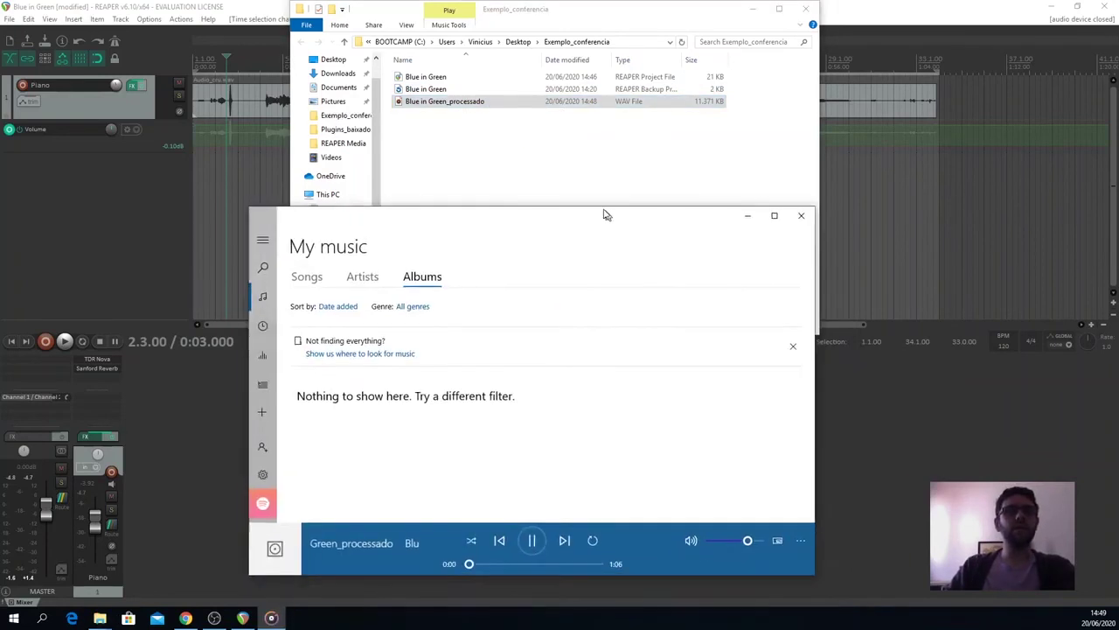
pyautogui.click(511, 560)
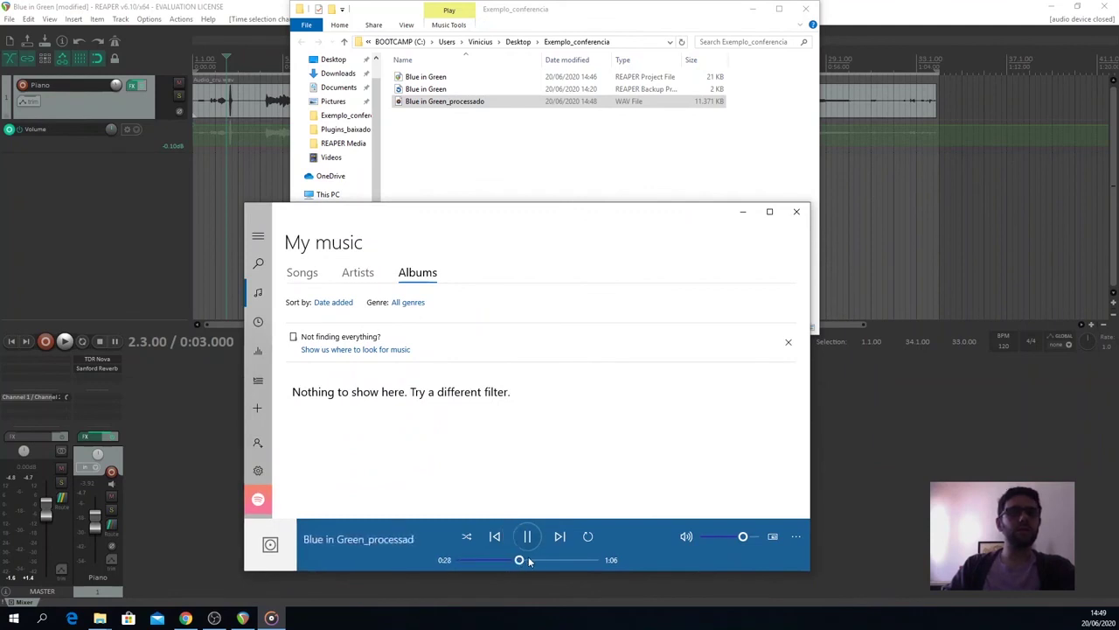
pyautogui.click(543, 559)
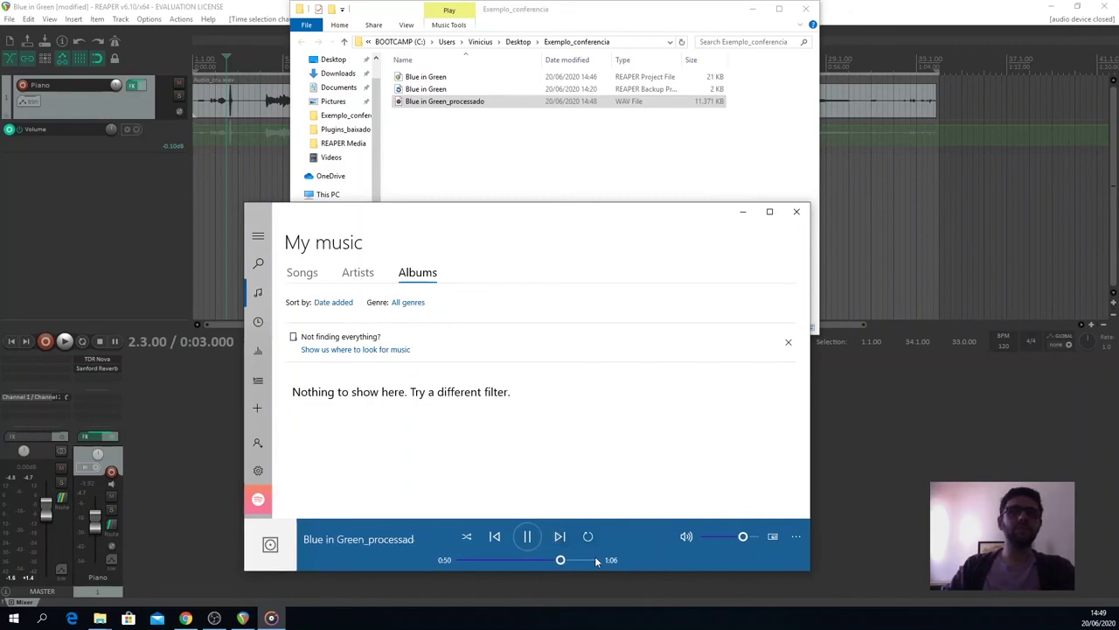
pyautogui.click(797, 213)
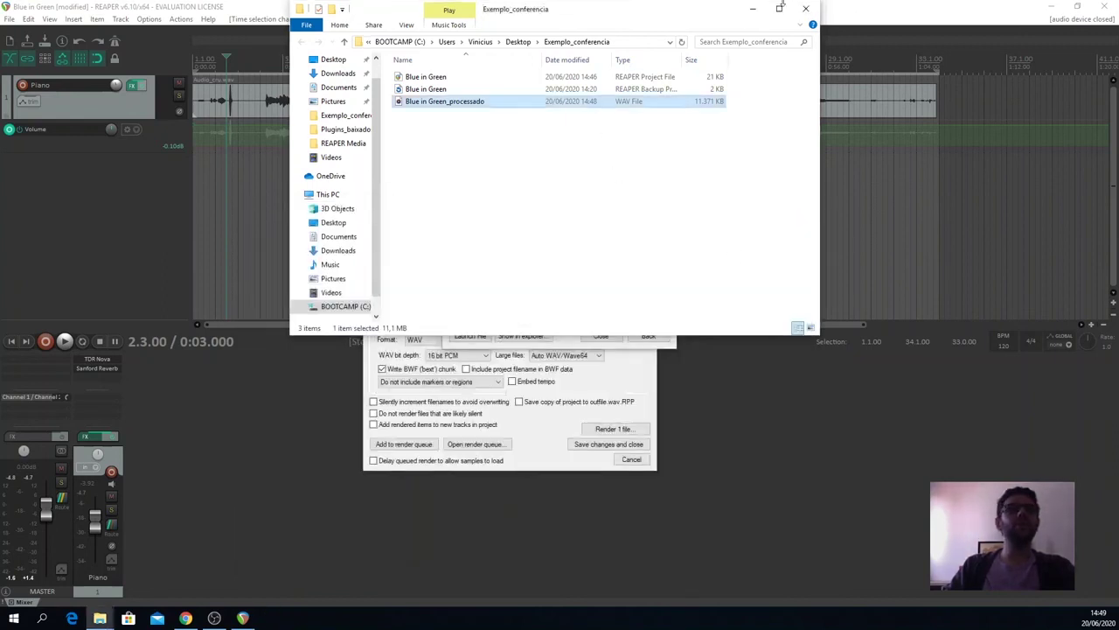
pyautogui.click(805, 9)
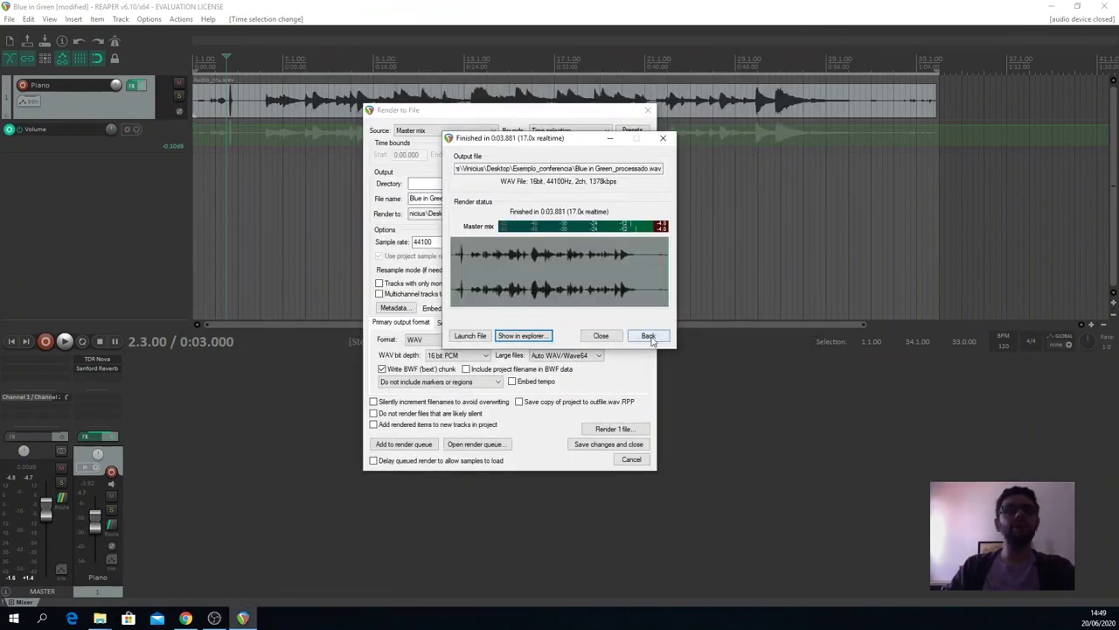